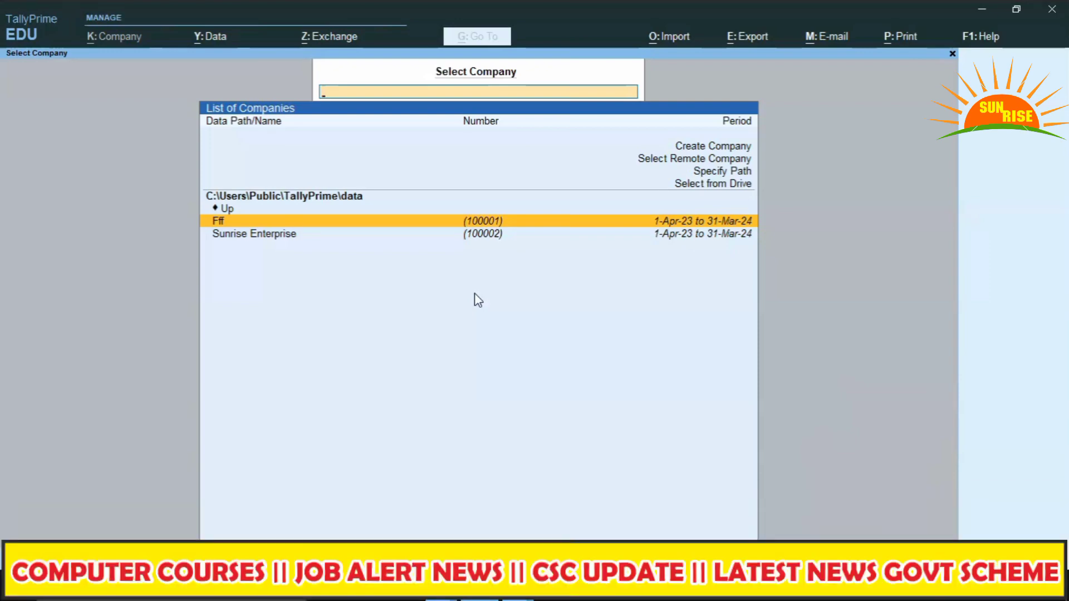
Open the Sunrise Enterprise company and start creating a new company
{"action": "left_click", "coordinate": [479, 237]}
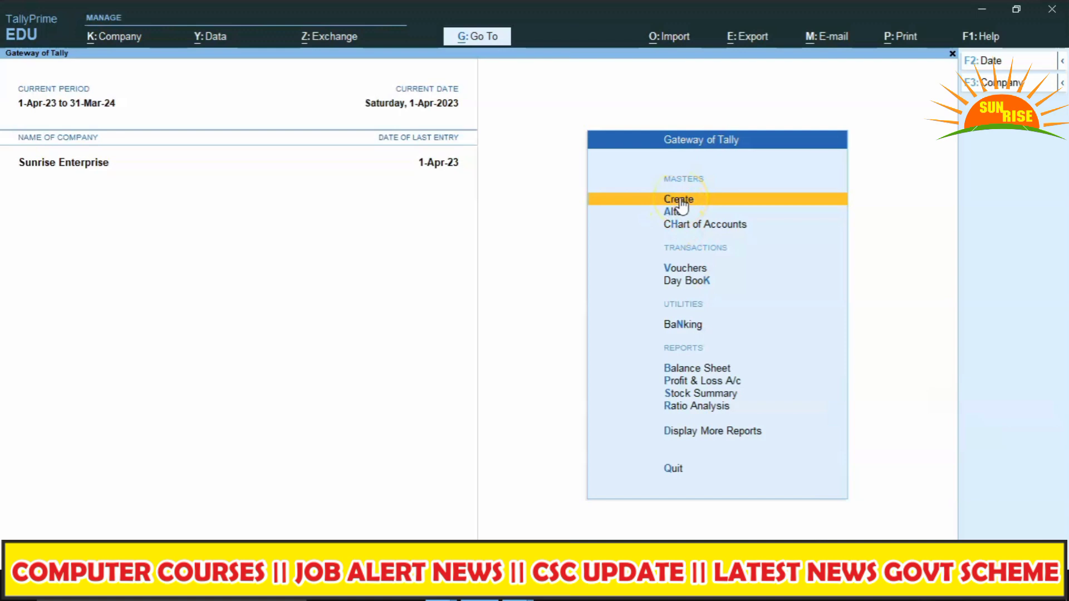
{"action": "left_click", "coordinate": [995, 84]}
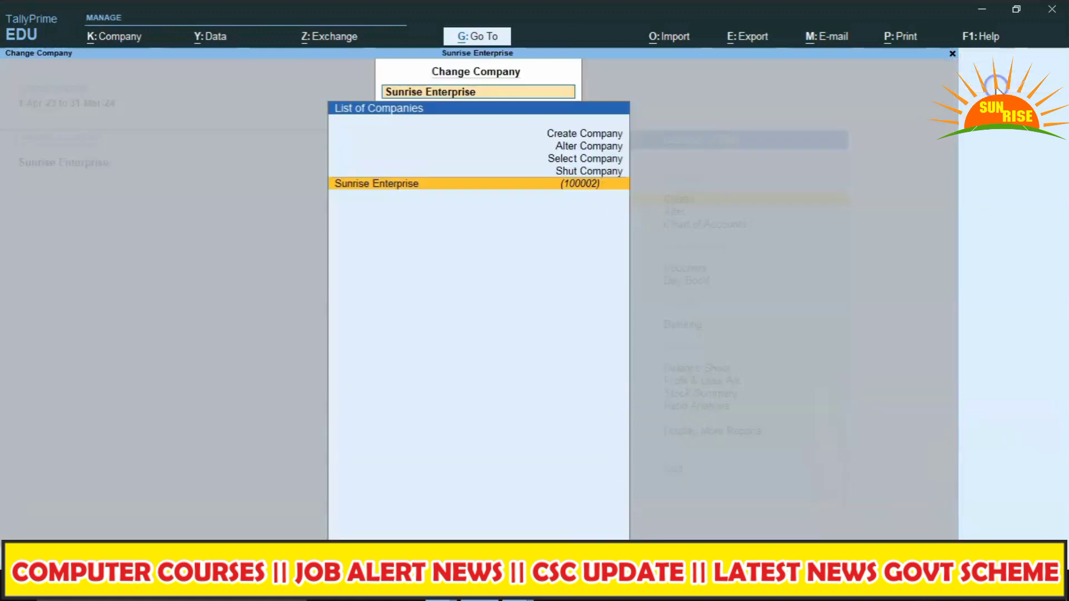
{"action": "left_click", "coordinate": [580, 135]}
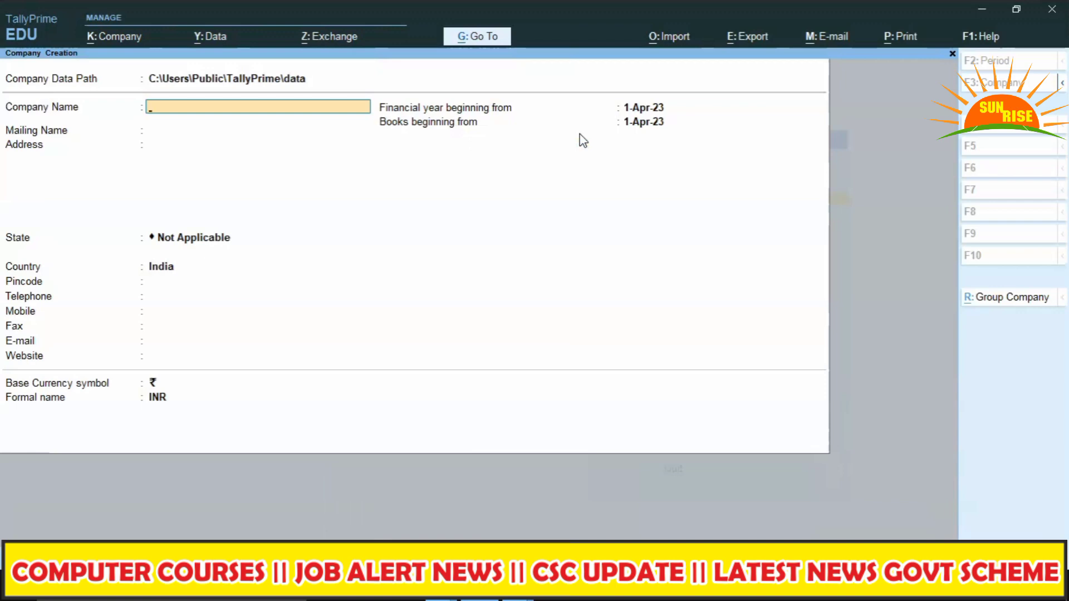
Name the new company SUNRISE ENTERPRISE PNP and keep the same text as its mailing name
{"action": "left_click", "coordinate": [583, 140]}
{"action": "type", "text": "S"}
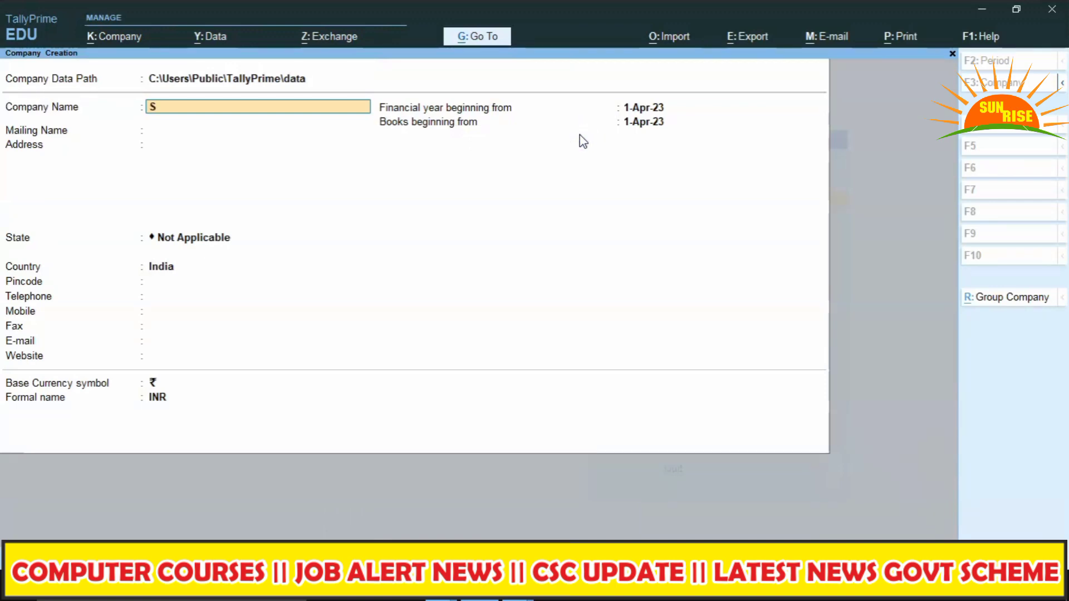
{"action": "type", "text": "UNRISE ENTERPRISE"}
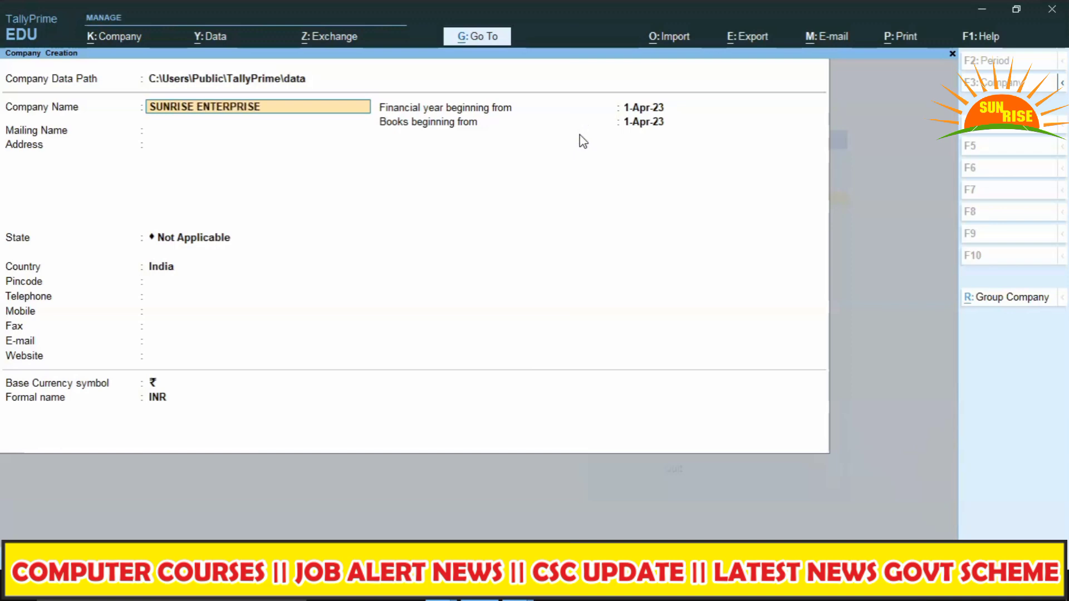
{"action": "type", "text": " PNP"}
{"action": "key", "text": "Return"}
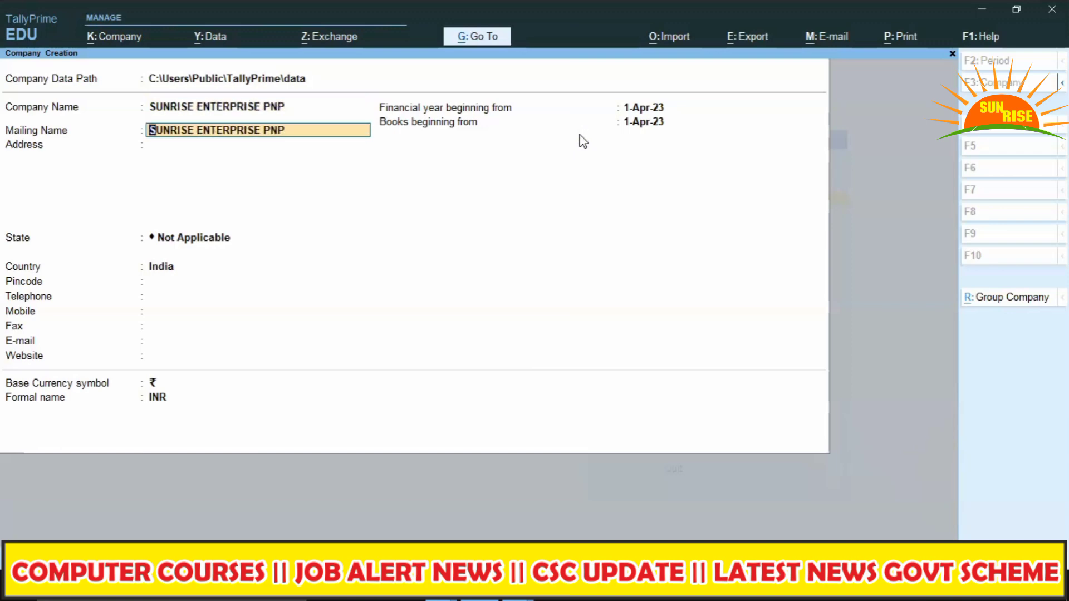
{"action": "key", "text": "Return"}
Fill in the company's street address and postal pincode, with Haryana as the state
{"action": "type", "text": "RAJ NAAR"}
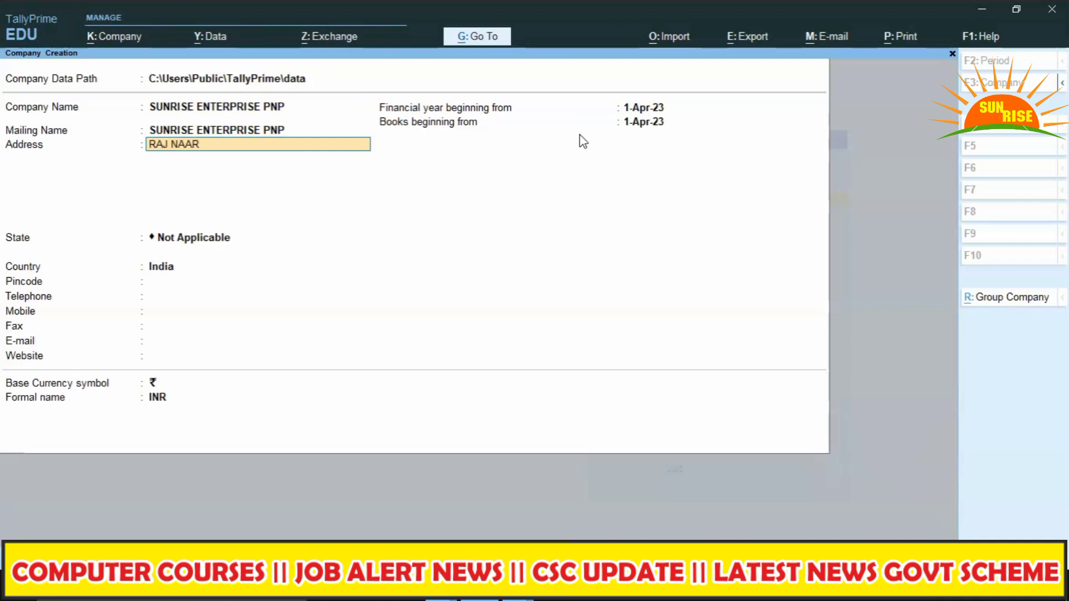
{"action": "key", "text": "BackSpace"}
{"action": "key", "text": "BackSpace"}
{"action": "type", "text": "GAR"}
{"action": "key", "text": "Return"}
{"action": "key", "text": "Return"}
{"action": "type", "text": "HAR"}
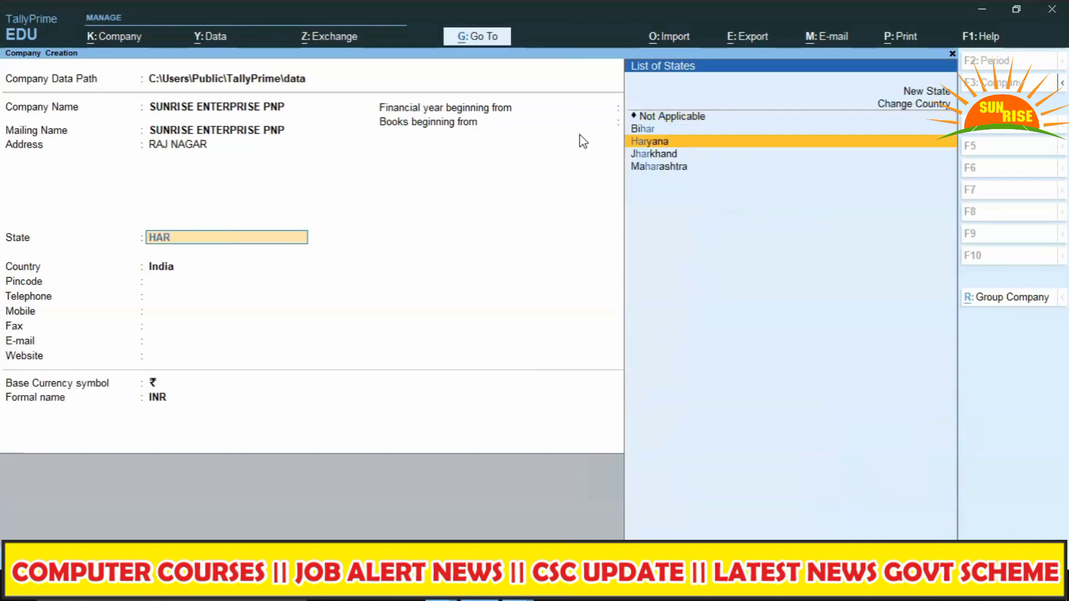
{"action": "key", "text": "Return"}
{"action": "type", "text": "132103"}
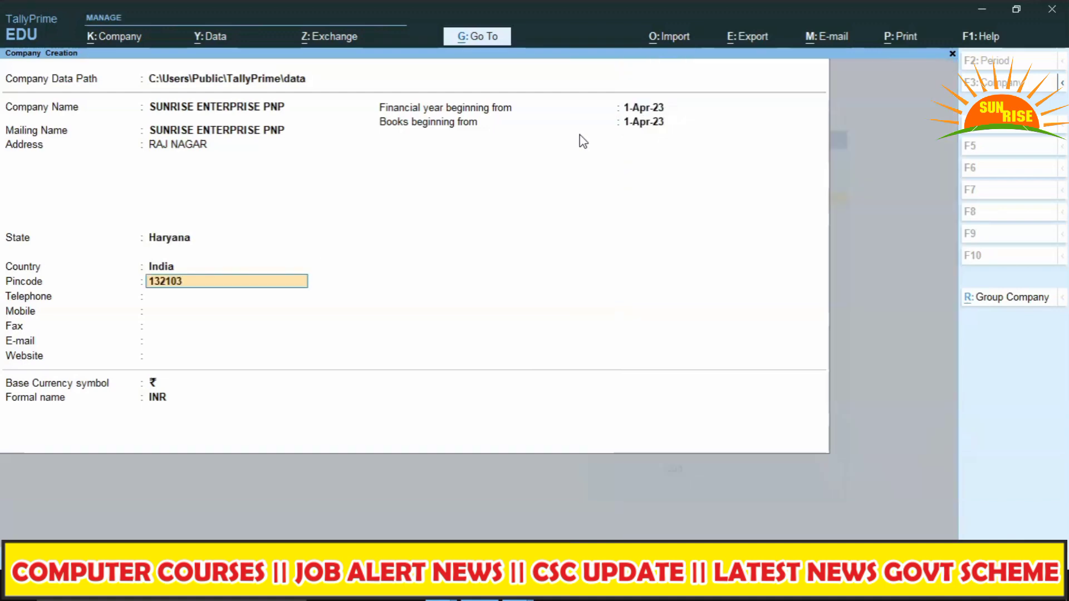
{"action": "key", "text": "Return"}
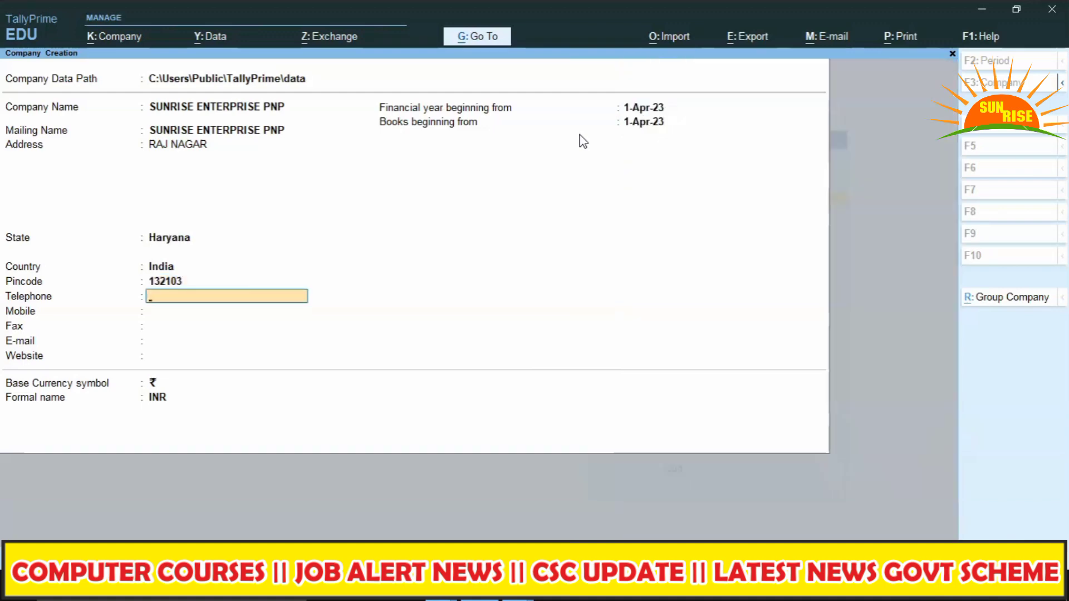
Enter the company's mobile number, leave the other contact fields blank, and accept the company creation with INR as currency
{"action": "key", "text": "Return"}
{"action": "type", "text": "9999999"}
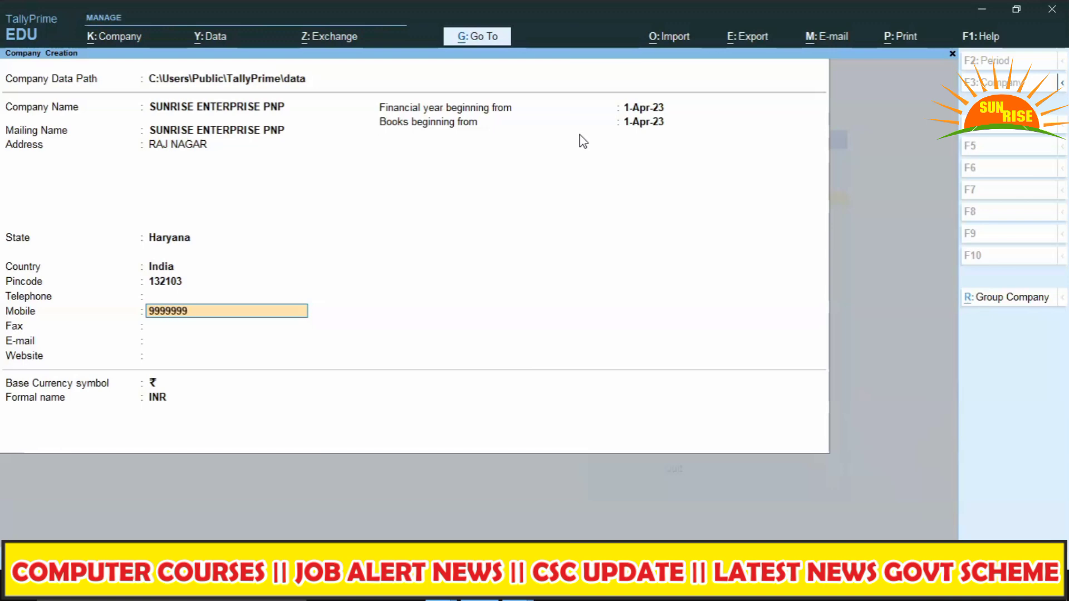
{"action": "type", "text": "999"}
{"action": "key", "text": "Return"}
{"action": "key", "text": "Return"}
{"action": "key", "text": "Return"}
{"action": "key", "text": "Return"}
{"action": "key", "text": "Return"}
{"action": "key", "text": "Return"}
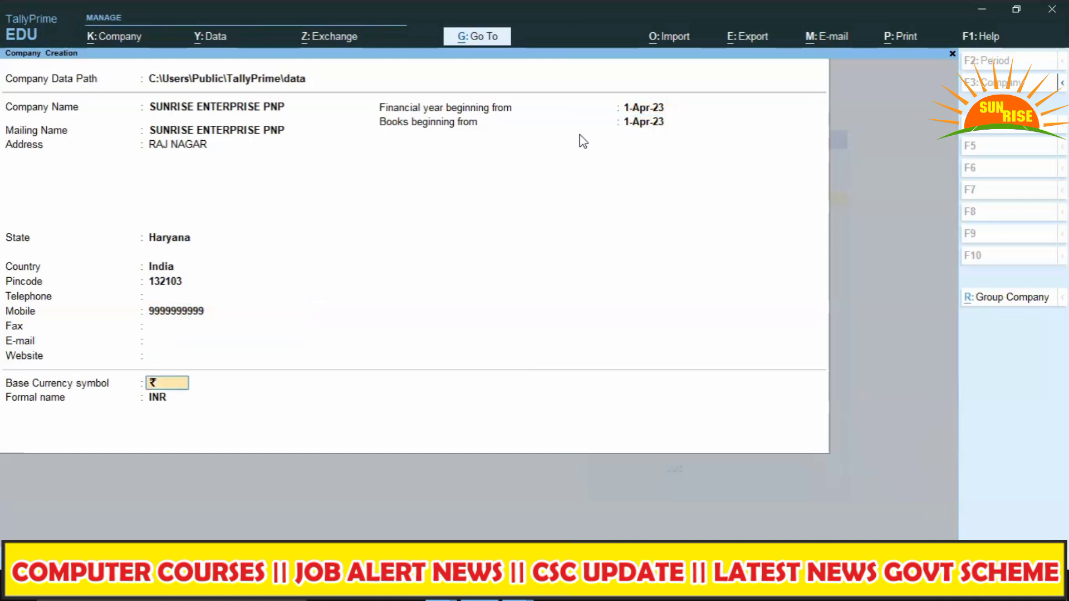
{"action": "key", "text": "Return"}
{"action": "key", "text": "Return"}
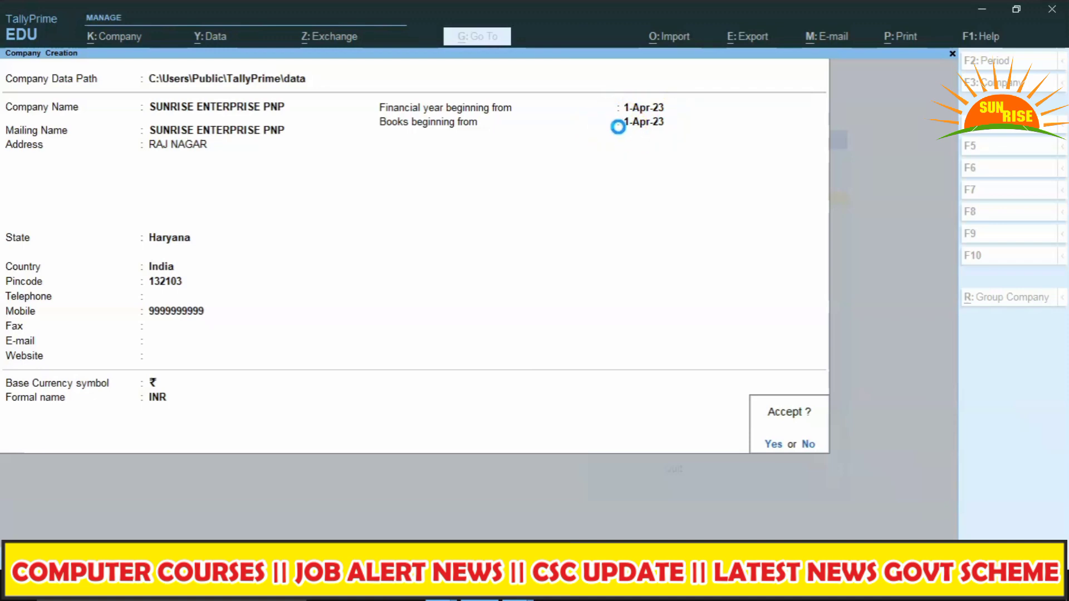
{"action": "key", "text": "y"}
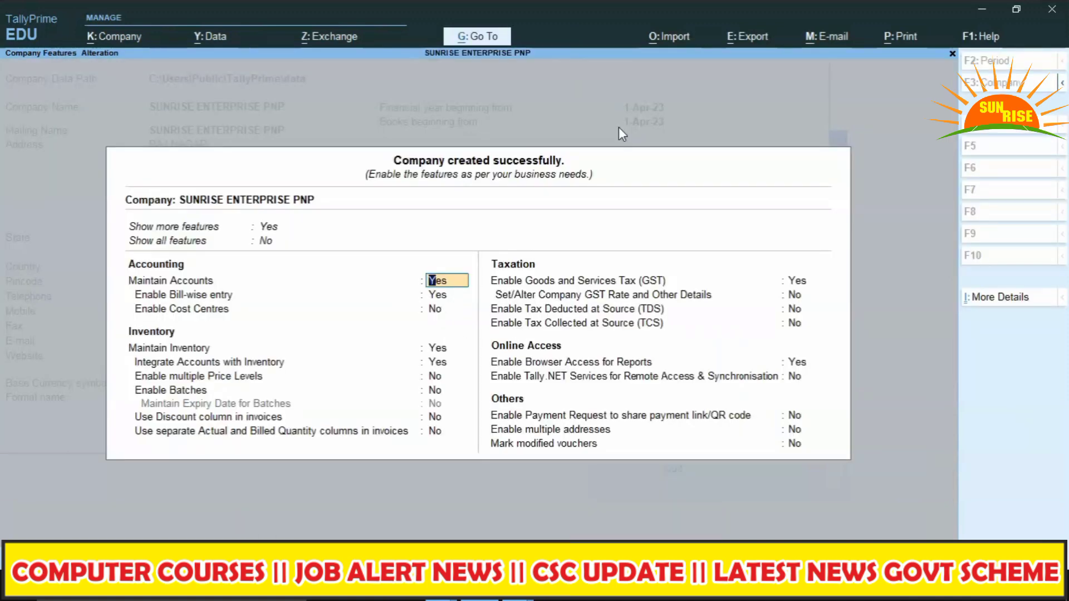
Set Show all features to Yes for the new company
{"action": "left_click", "coordinate": [268, 245]}
{"action": "key", "text": "Down"}
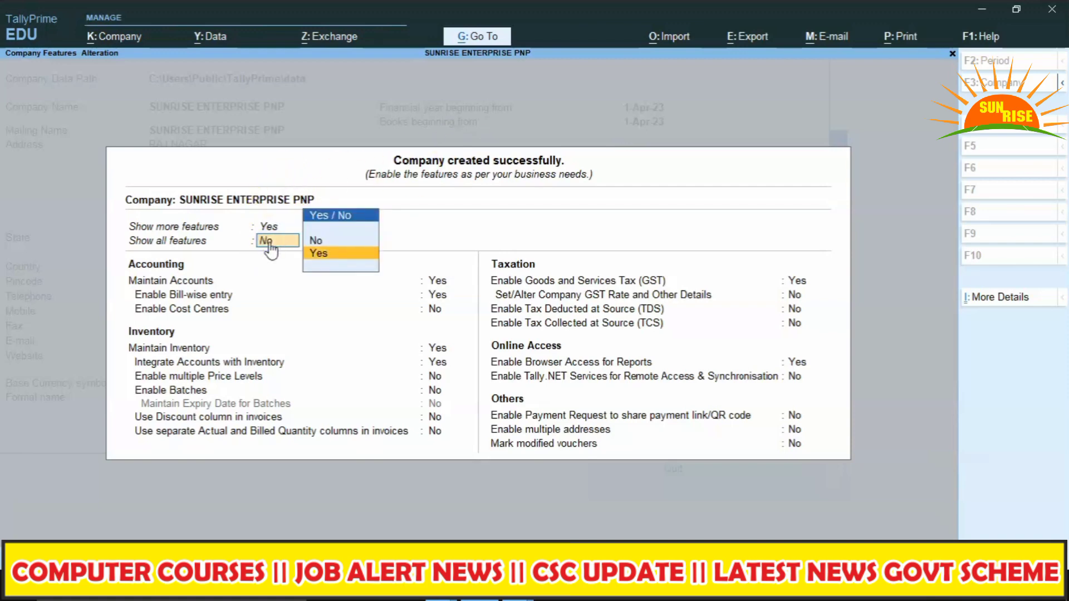
{"action": "key", "text": "Return"}
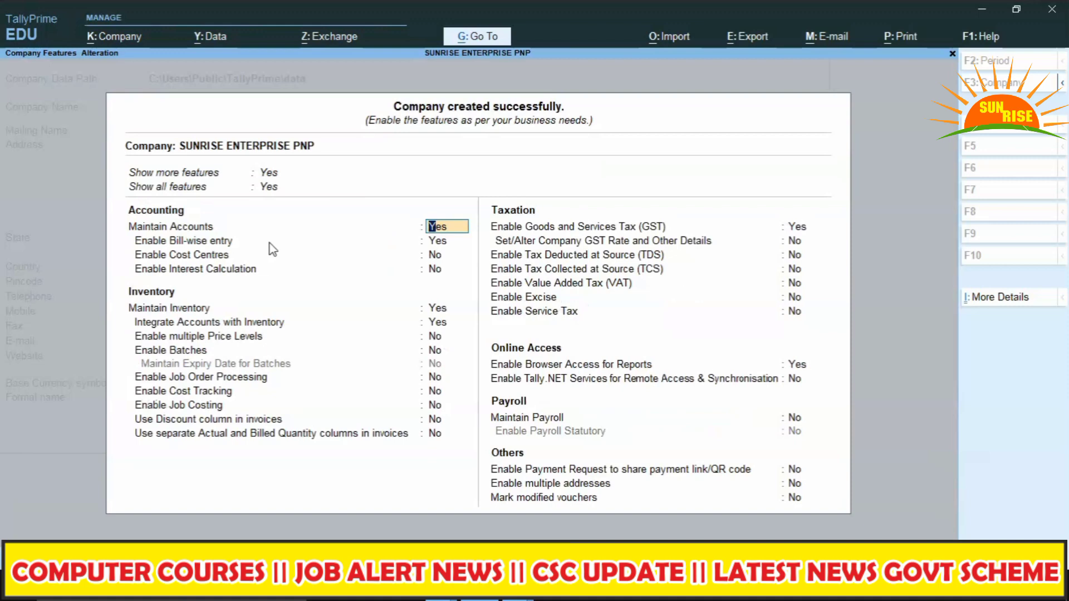
Keep the default accounting and inventory features, and leave Goods and Services Tax enabled to open the GST registration details
{"action": "key", "text": "Return"}
{"action": "key", "text": "Return"}
{"action": "key", "text": "Return"}
{"action": "key", "text": "Return"}
{"action": "key", "text": "Return"}
{"action": "key", "text": "Return"}
{"action": "key", "text": "Return"}
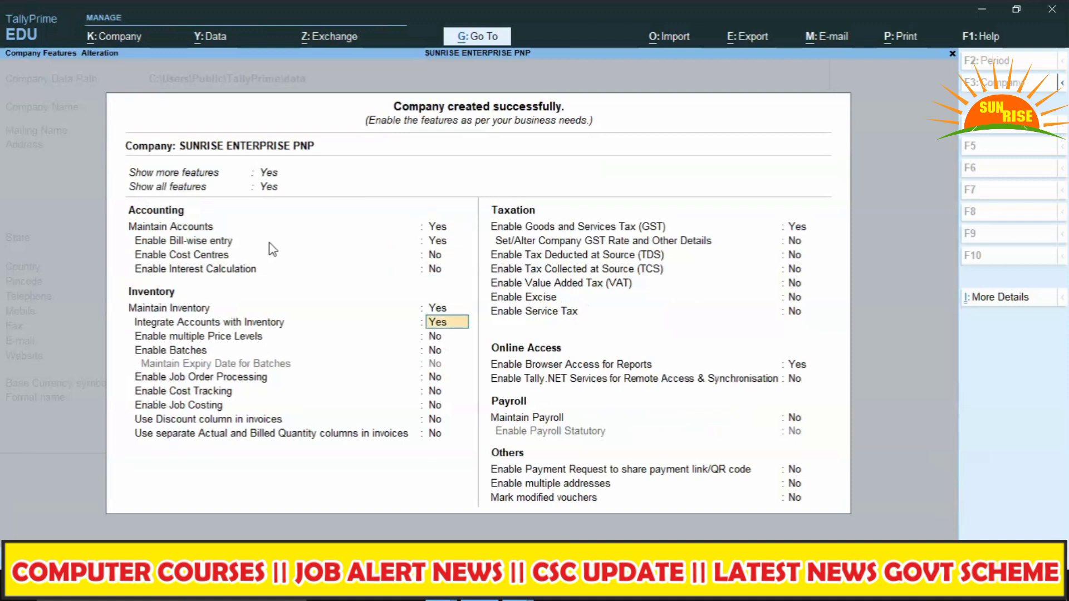
{"action": "key", "text": "Return"}
{"action": "key", "text": "Return"}
{"action": "key", "text": "Return"}
{"action": "key", "text": "Return"}
{"action": "key", "text": "Return"}
{"action": "key", "text": "Return"}
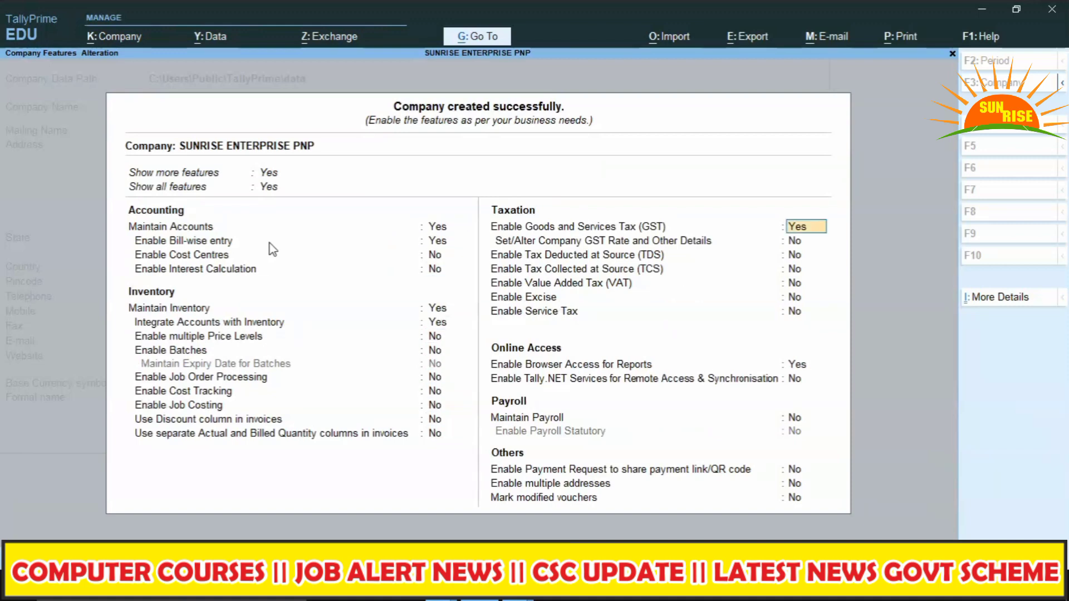
{"action": "key", "text": "Return"}
Set the GST registration to Haryana with the Regular type and Assessee of Other Territory as No
{"action": "key", "text": "Return"}
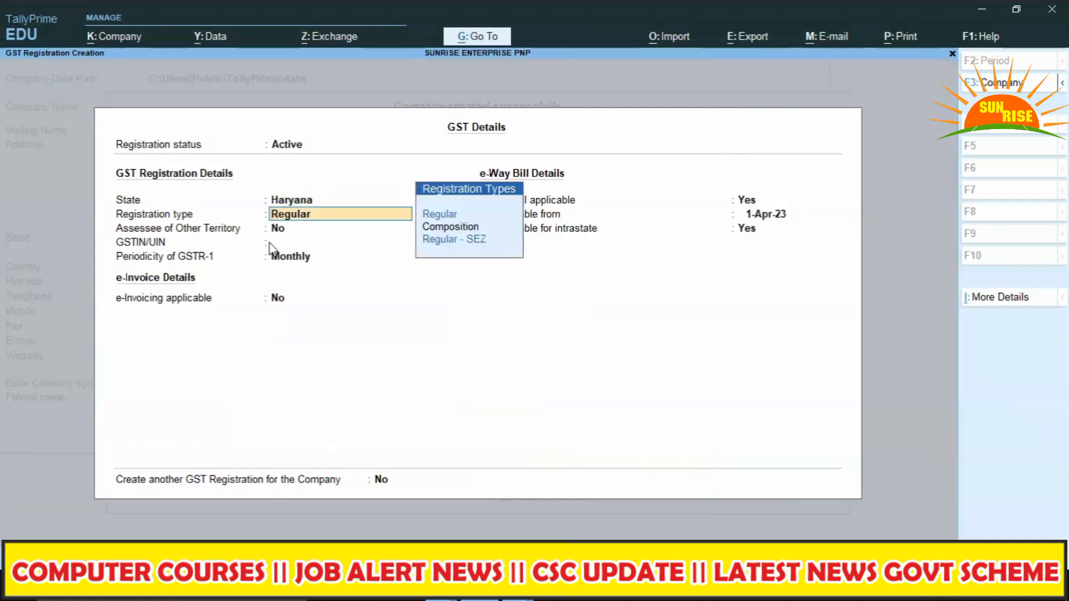
{"action": "key", "text": "Return"}
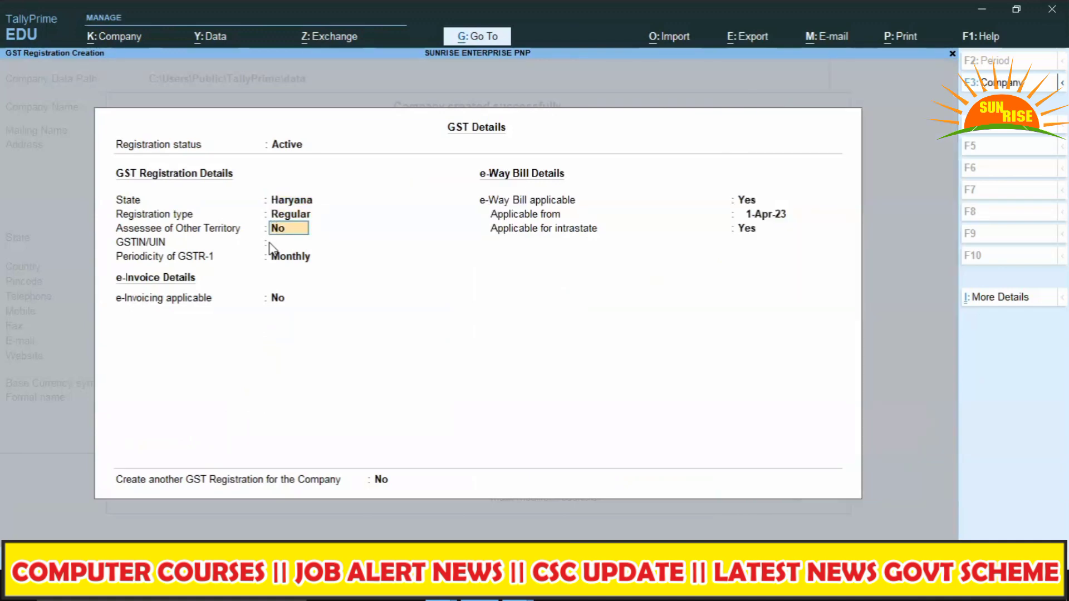
{"action": "type", "text": "Y"}
{"action": "key", "text": "BackSpace"}
{"action": "type", "text": "N"}
{"action": "key", "text": "Return"}
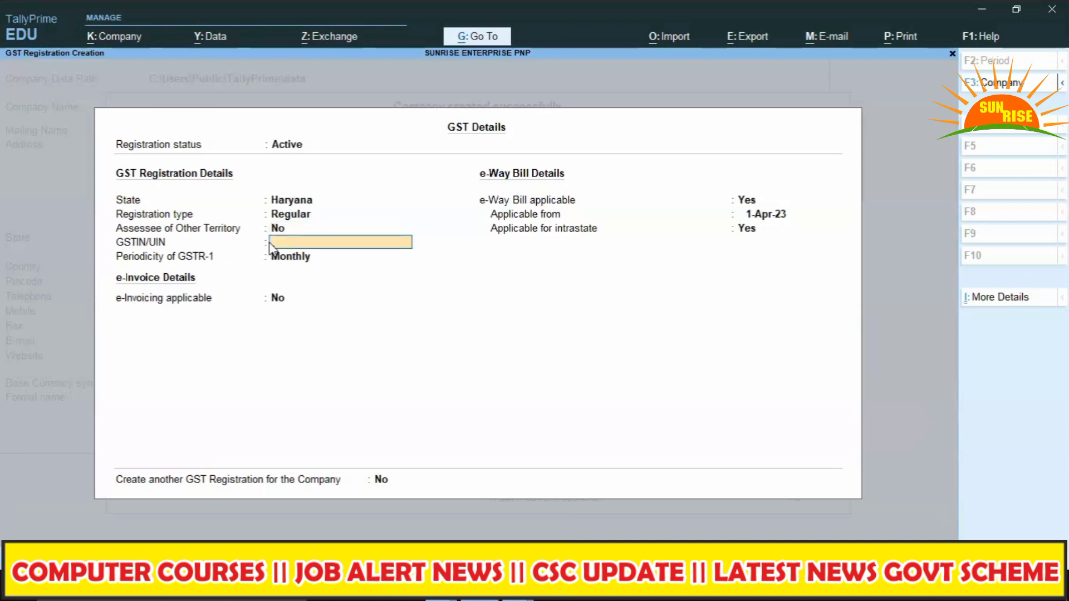
Enter the company's GSTIN/UIN, keeping GSTR-1 periodicity Monthly and e-Invoicing applicable as No
{"action": "type", "text": "0560FCSCGGDGG;1"}
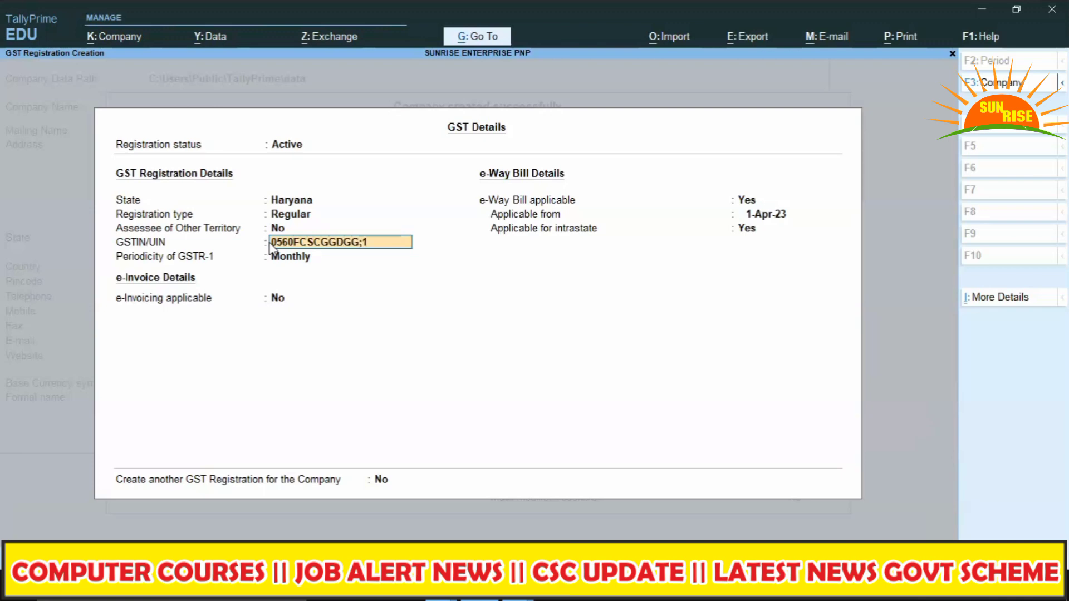
{"action": "key", "text": "Return"}
{"action": "key", "text": "Return"}
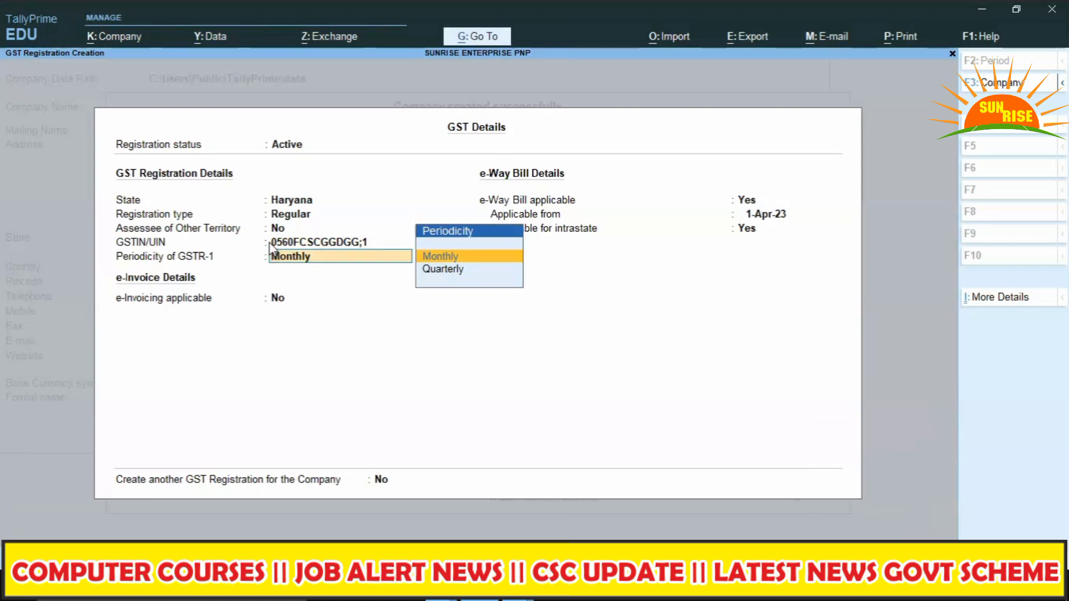
{"action": "key", "text": "Return"}
{"action": "key", "text": "Return"}
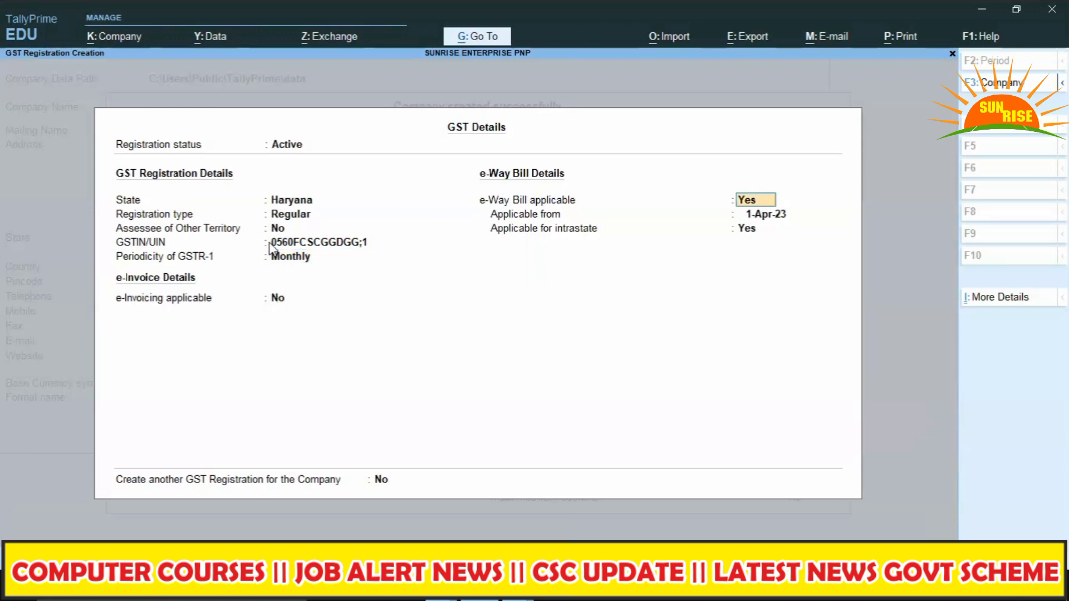
Keep e-Way Bill applicable from 1-Apr-23, including intrastate, and save the GST details without creating another registration
{"action": "key", "text": "Return"}
{"action": "key", "text": "Return"}
{"action": "key", "text": "Return"}
{"action": "key", "text": "Return"}
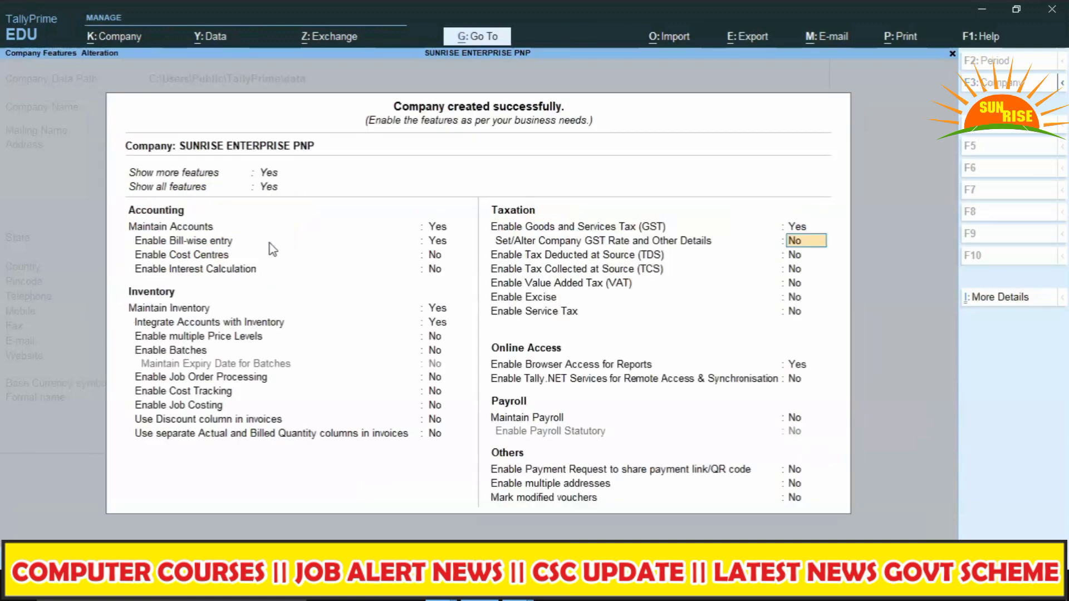
Enable Set/Alter Company GST Rate and Other Details, and specify HSN/SAC 7603 with the description GOOD PROUDCT
{"action": "type", "text": "y"}
{"action": "key", "text": "Return"}
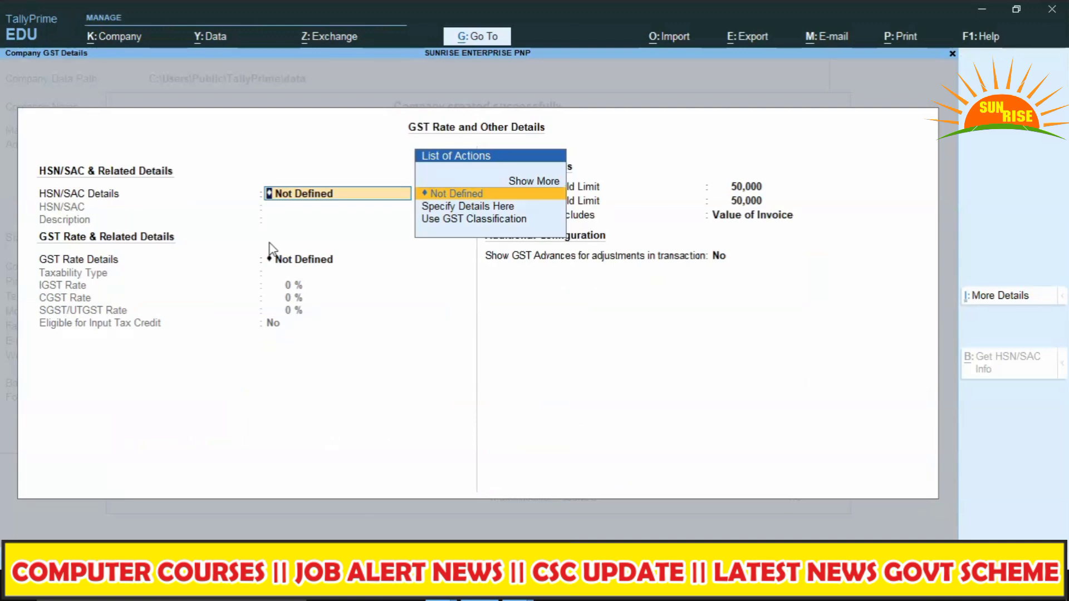
{"action": "key", "text": "Down"}
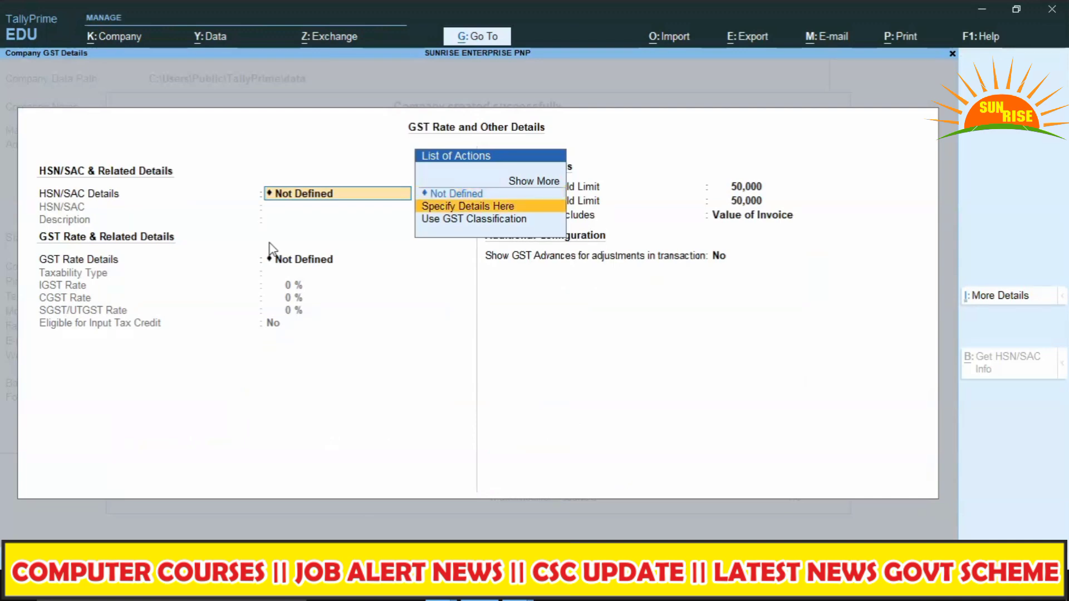
{"action": "key", "text": "Return"}
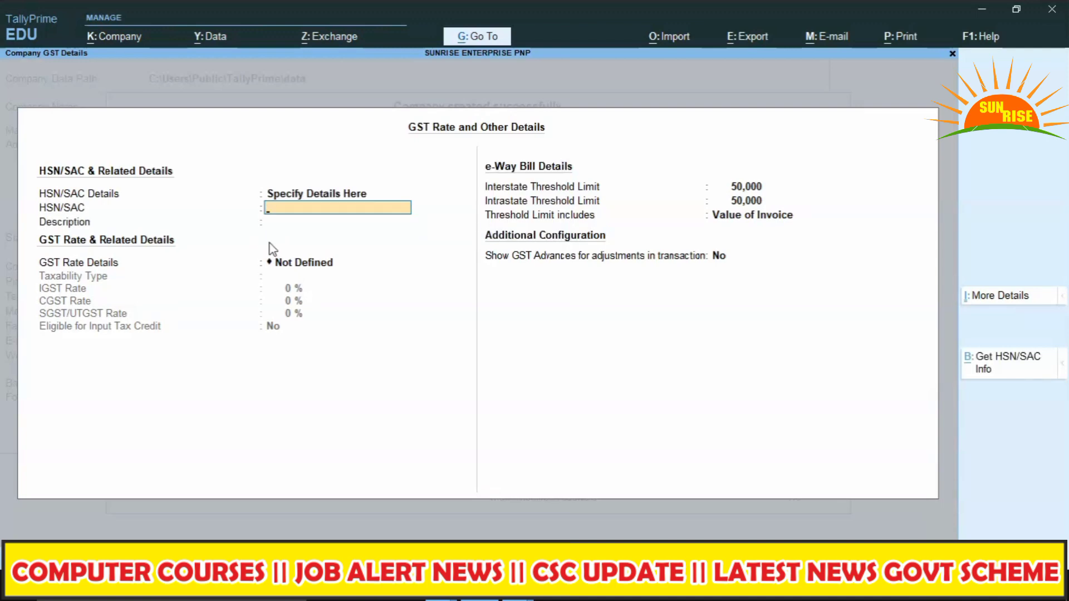
{"action": "type", "text": "7603"}
{"action": "key", "text": "Return"}
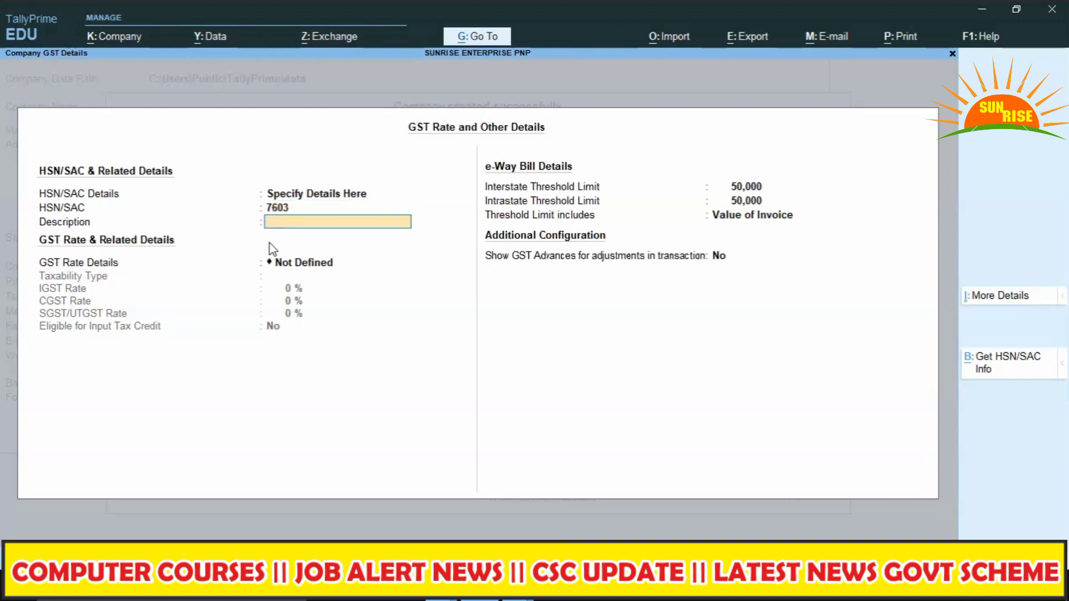
{"action": "type", "text": "GOOD PROUDCT"}
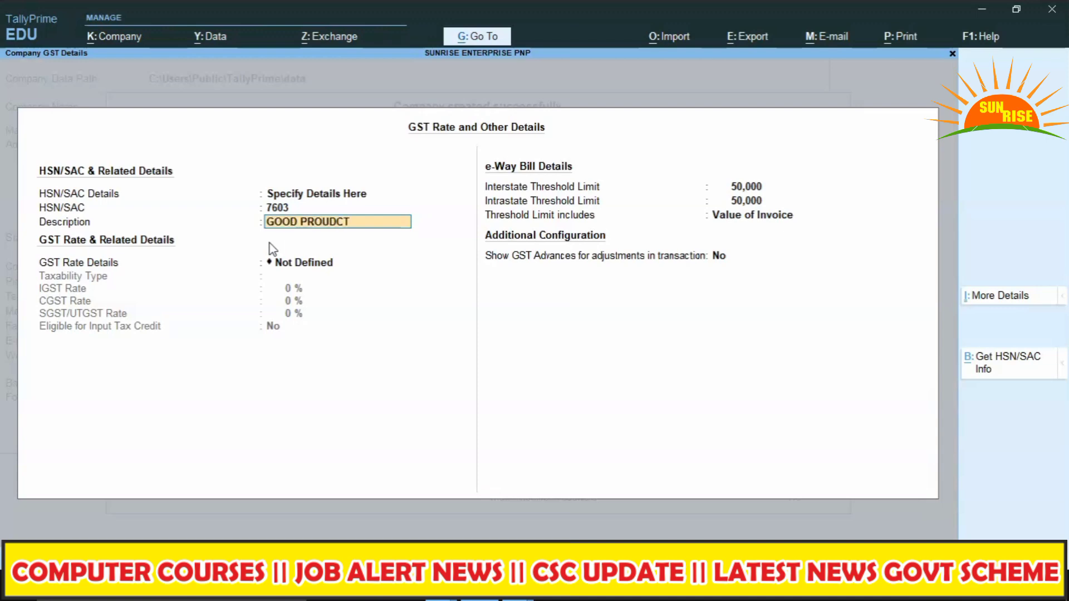
{"action": "key", "text": "Return"}
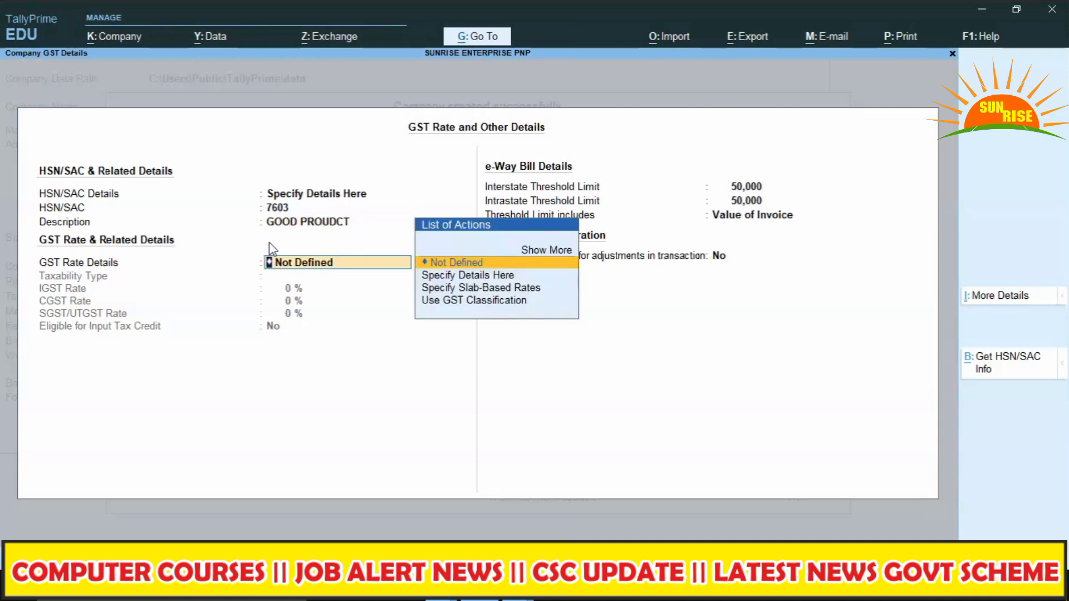
Specify the GST rate details as Taxable with an IGST rate of 18 %, keeping CGST and SGST at 9 % each
{"action": "key", "text": "Down"}
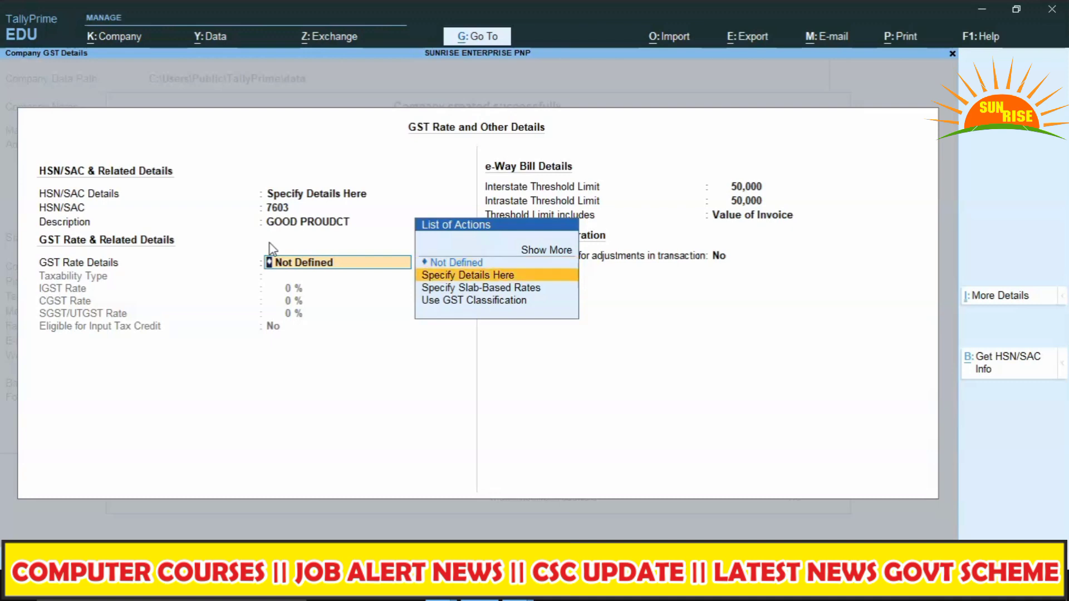
{"action": "key", "text": "Return"}
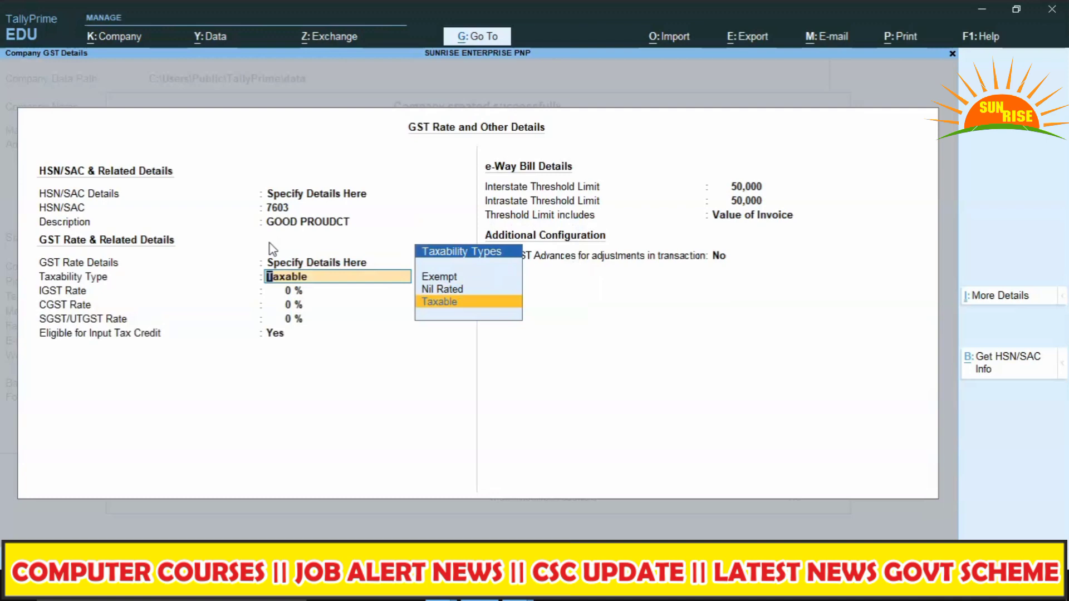
{"action": "key", "text": "Return"}
{"action": "type", "text": "1"}
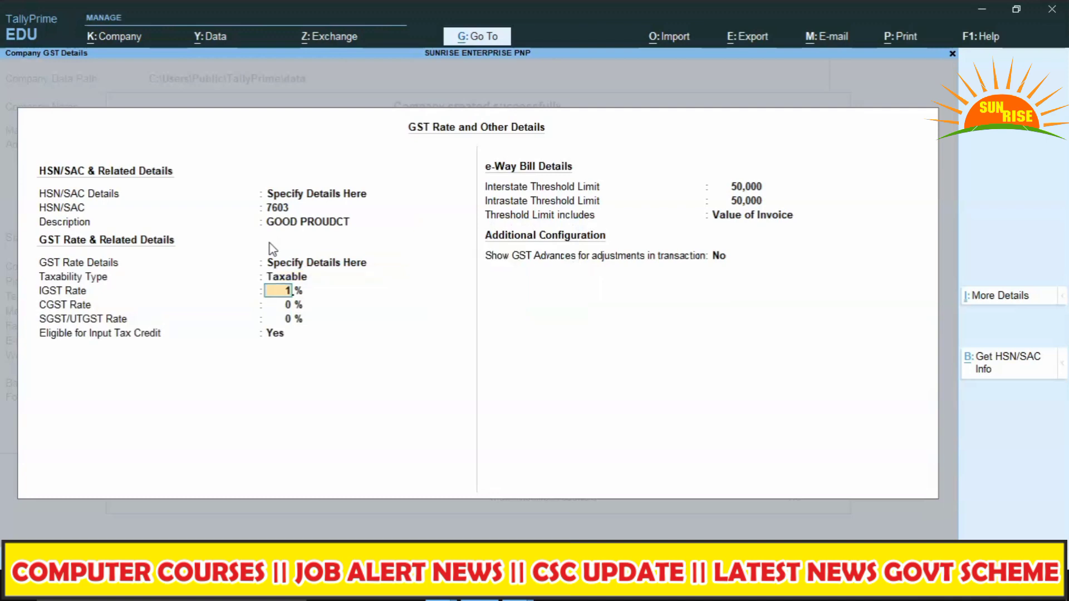
{"action": "type", "text": "8"}
{"action": "key", "text": "Return"}
{"action": "key", "text": "Return"}
{"action": "key", "text": "Return"}
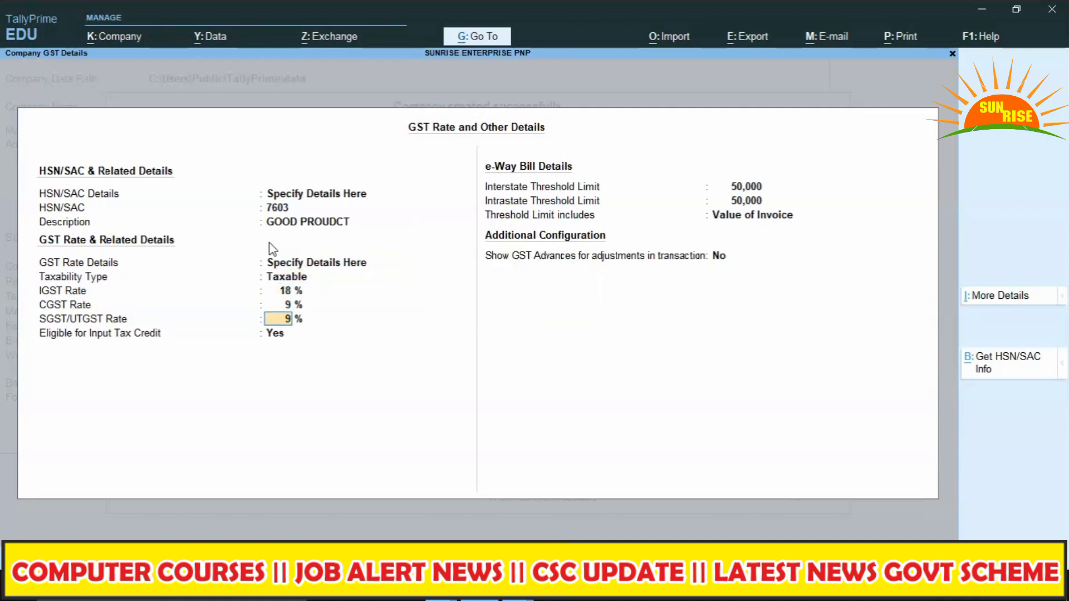
Keep input tax credit eligibility Yes and both e-Way Bill threshold limits at 50,000, and save the GST rate details
{"action": "key", "text": "Return"}
{"action": "key", "text": "Return"}
{"action": "key", "text": "Return"}
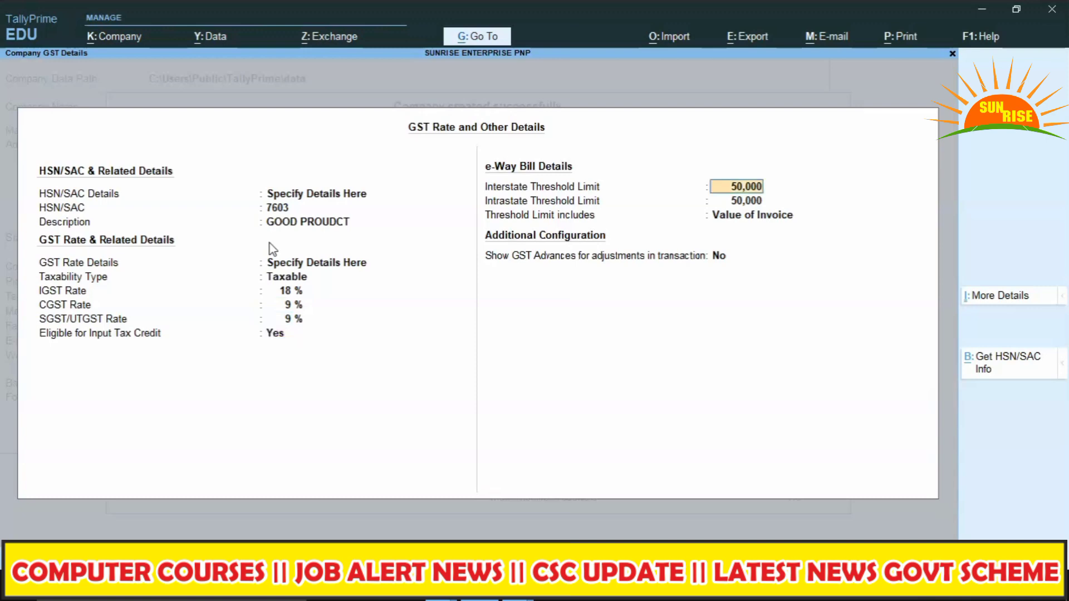
{"action": "key", "text": "Return"}
{"action": "key", "text": "Return"}
{"action": "key", "text": "Return"}
{"action": "key", "text": "Return"}
{"action": "key", "text": "Return"}
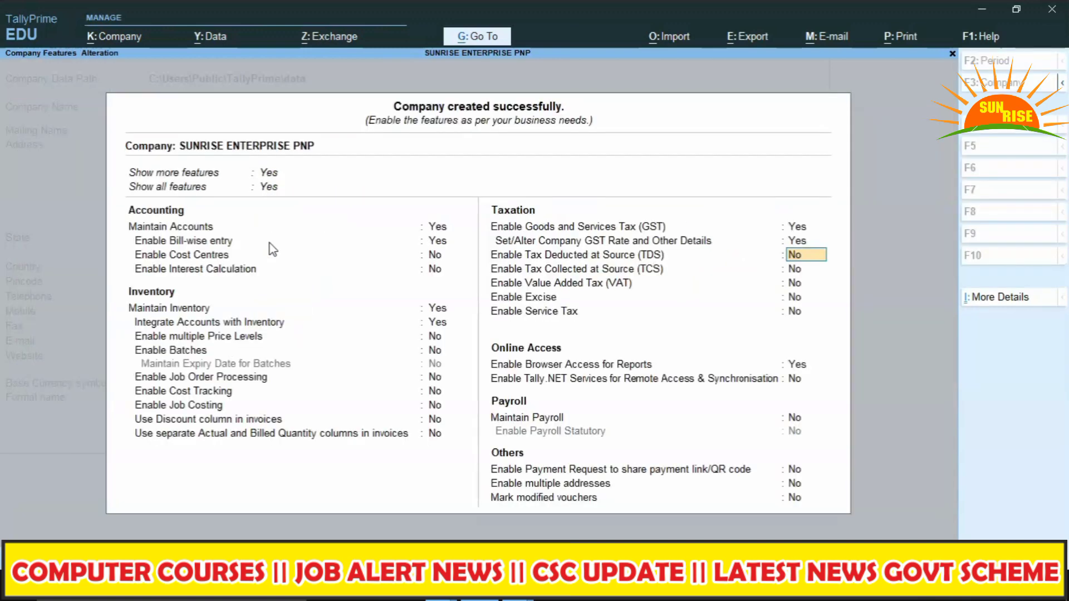
Keep TDS, TCS, VAT, payroll and the remaining company features at their current settings, and save the features
{"action": "key", "text": "Return"}
{"action": "key", "text": "Return"}
{"action": "key", "text": "Return"}
{"action": "key", "text": "Return"}
{"action": "key", "text": "Return"}
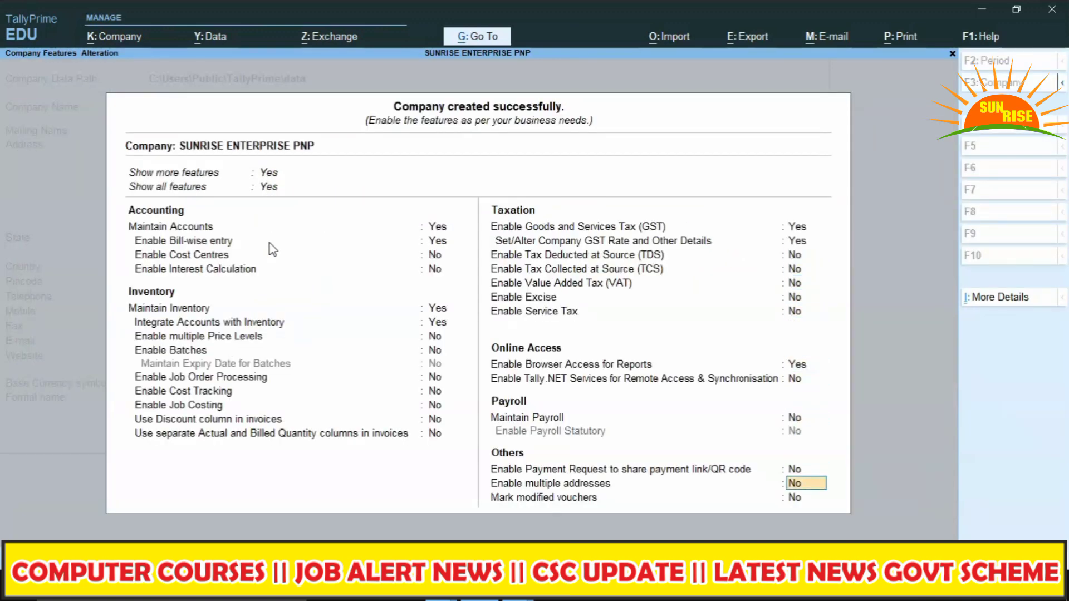
{"action": "key", "text": "Return"}
{"action": "key", "text": "Return"}
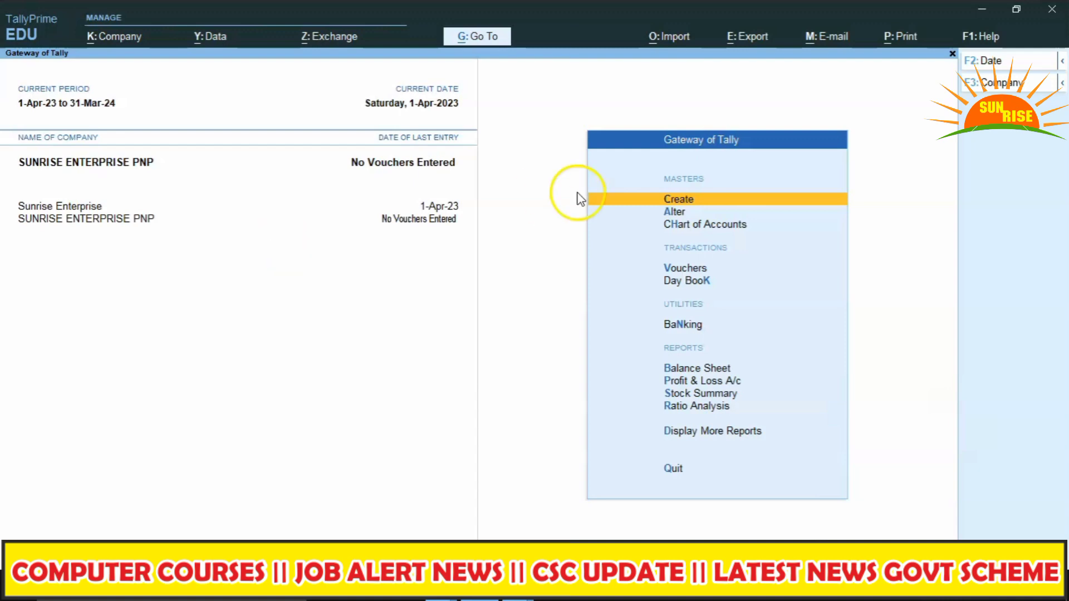
Shut the other open company, Sunrise Enterprise, leaving SUNRISE ENTERPRISE PNP open
{"action": "left_click", "coordinate": [1025, 85]}
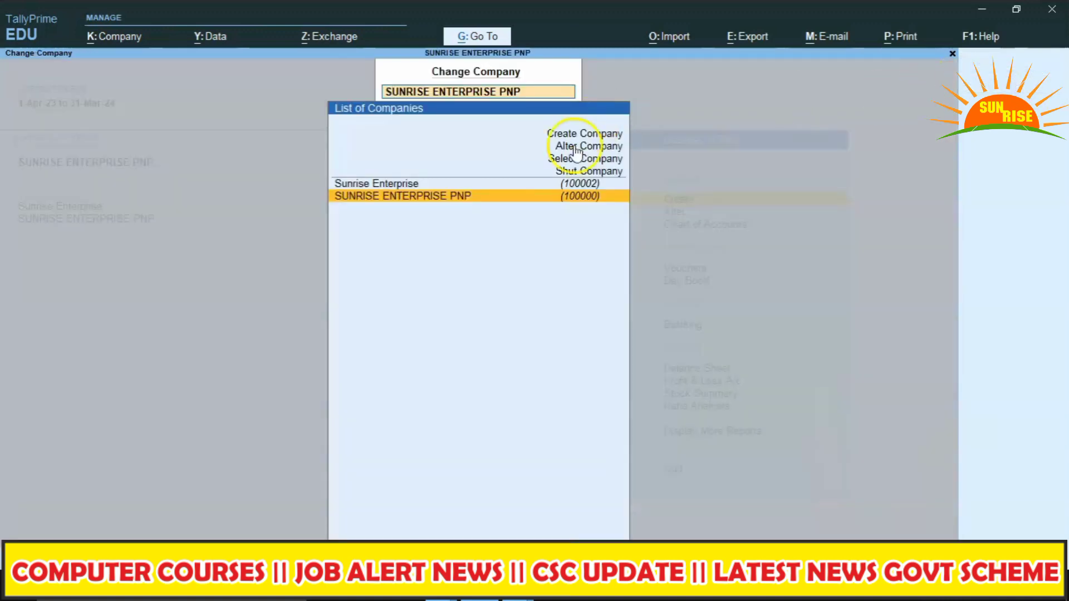
{"action": "left_click", "coordinate": [553, 185]}
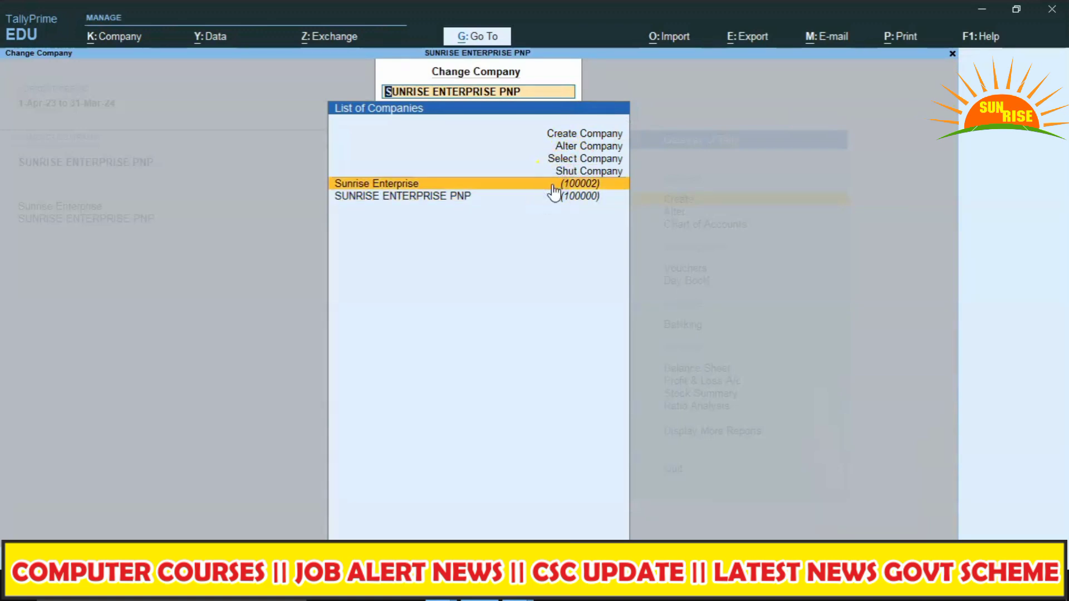
{"action": "left_click", "coordinate": [582, 171]}
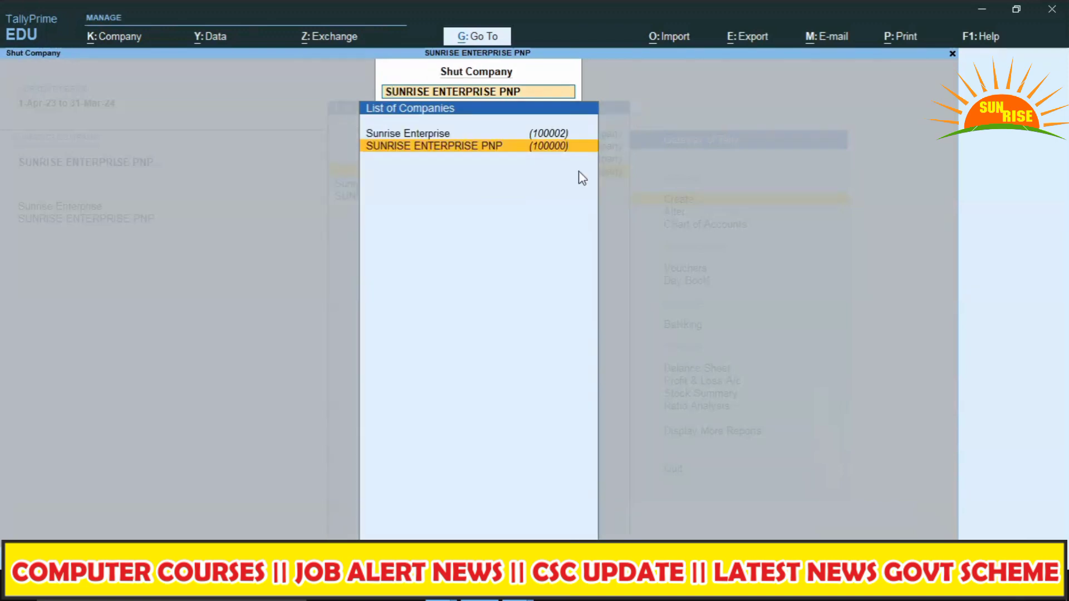
{"action": "left_click", "coordinate": [529, 134]}
{"action": "key", "text": "y"}
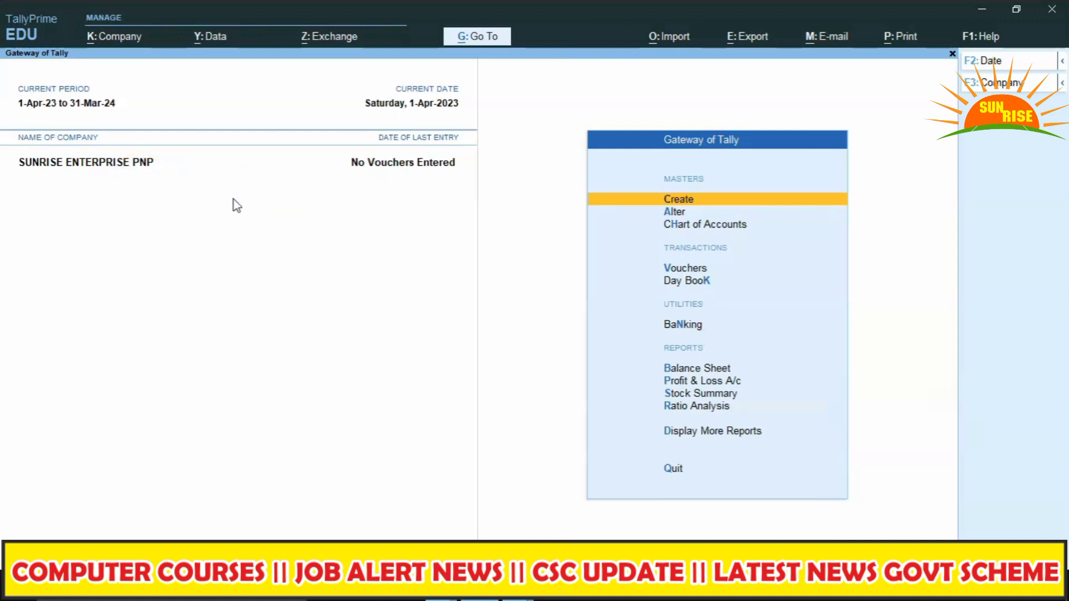
Examine the existing ledger, stock group and stock category masters available for alteration
{"action": "key", "text": "Down"}
{"action": "key", "text": "Return"}
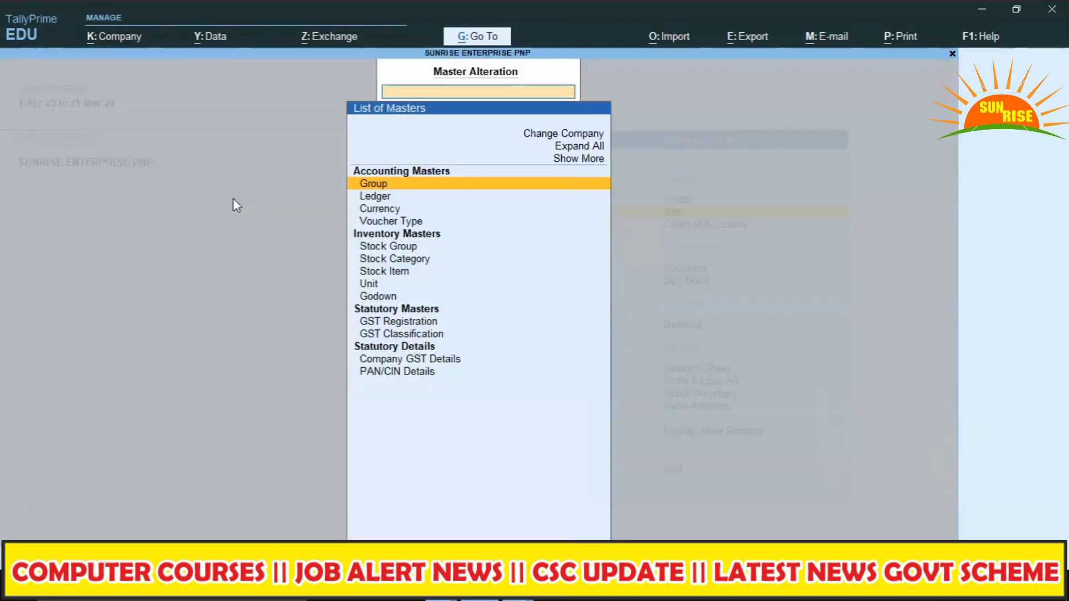
{"action": "key", "text": "Down"}
{"action": "key", "text": "Return"}
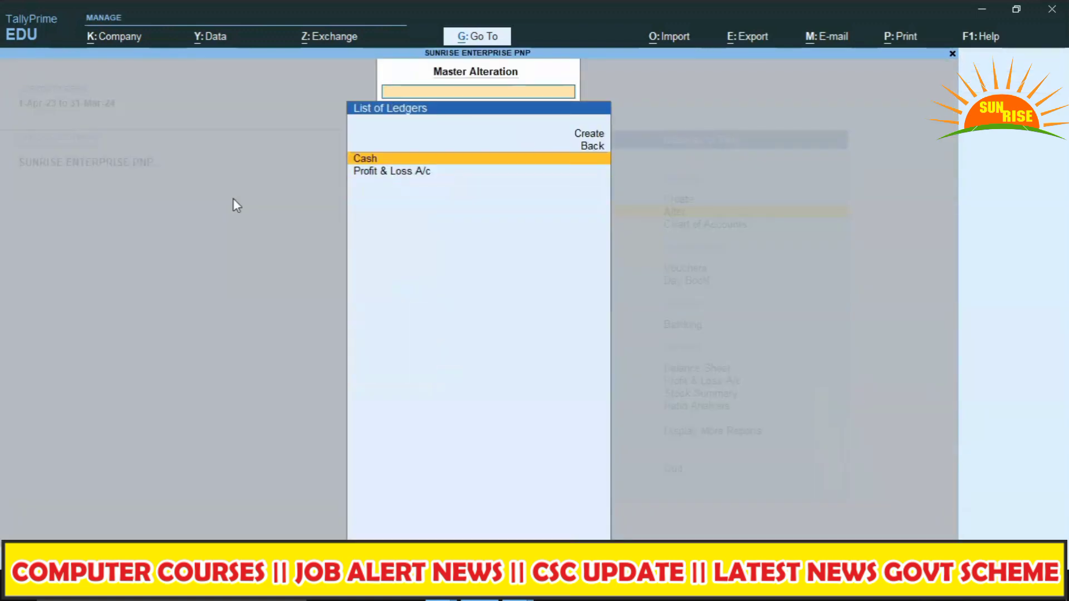
{"action": "key", "text": "Down"}
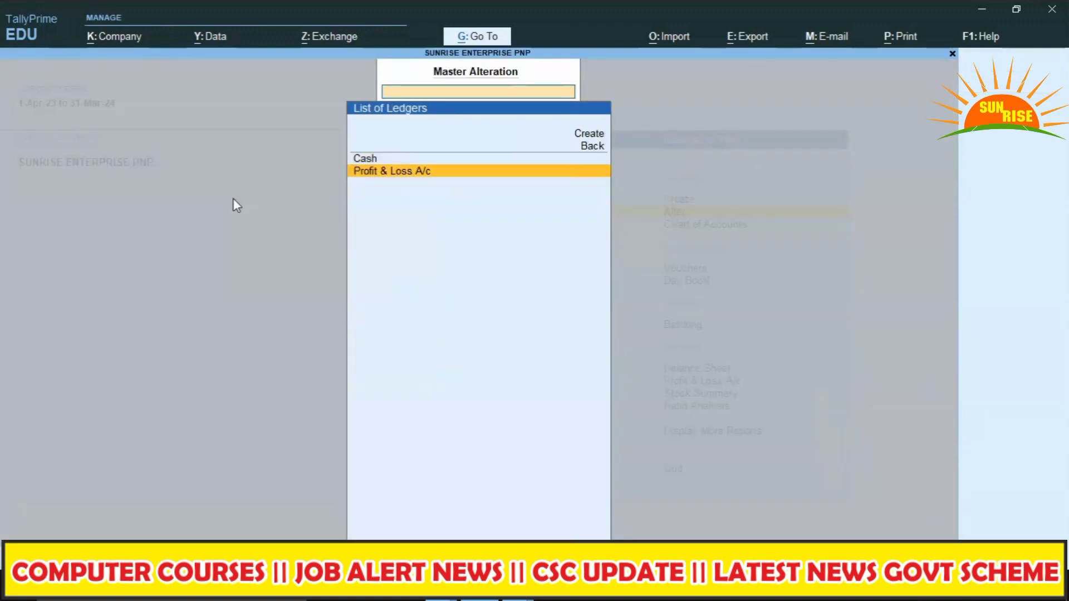
{"action": "key", "text": "Escape"}
{"action": "key", "text": "Down"}
{"action": "key", "text": "Down"}
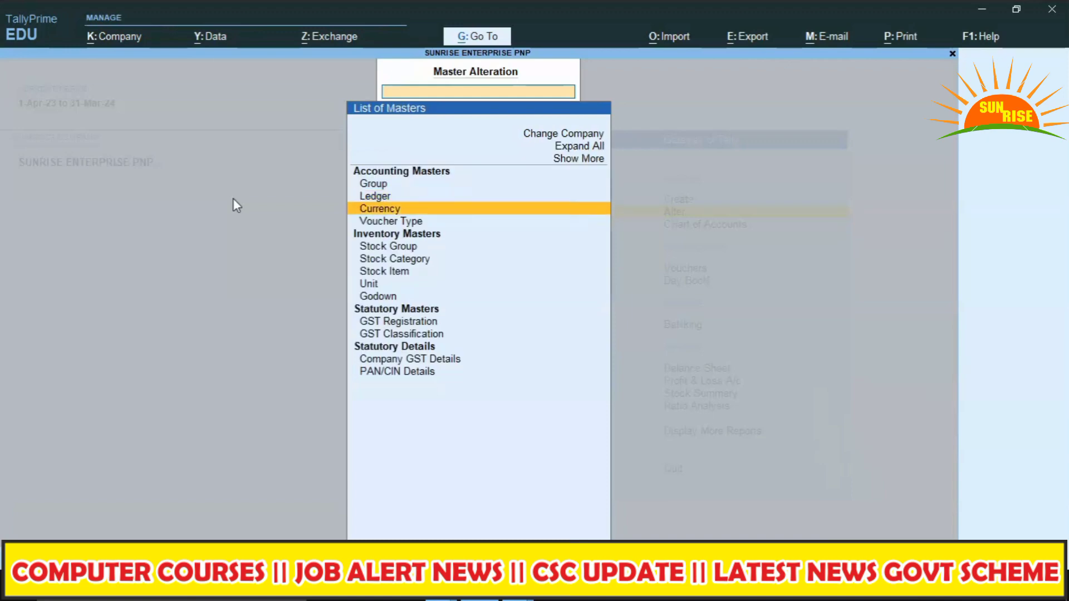
{"action": "key", "text": "Down"}
{"action": "key", "text": "Down"}
{"action": "key", "text": "Return"}
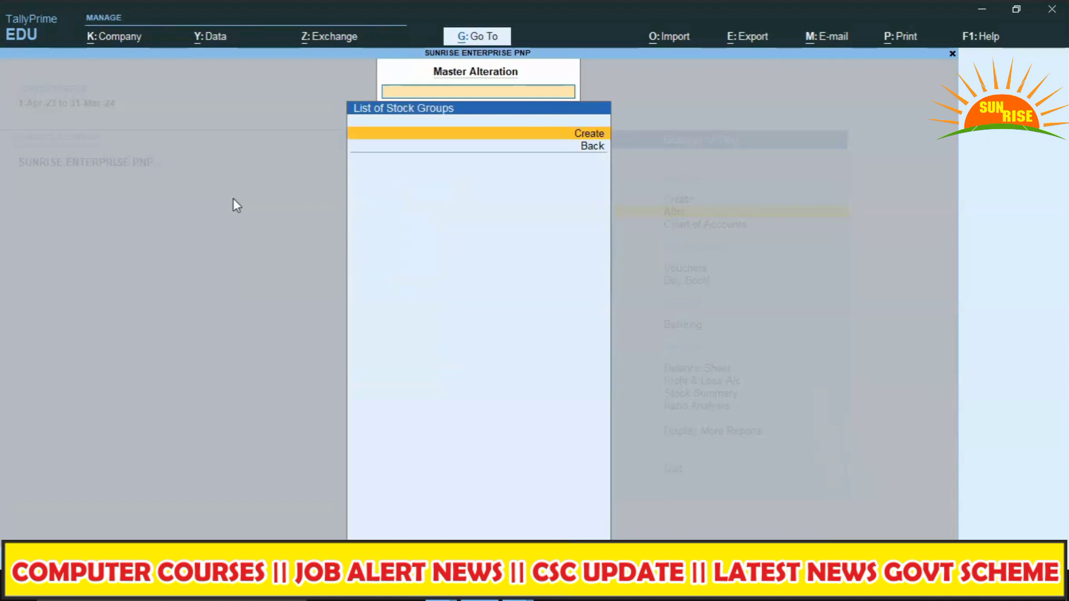
{"action": "key", "text": "Escape"}
{"action": "key", "text": "Down"}
{"action": "key", "text": "Return"}
{"action": "key", "text": "Escape"}
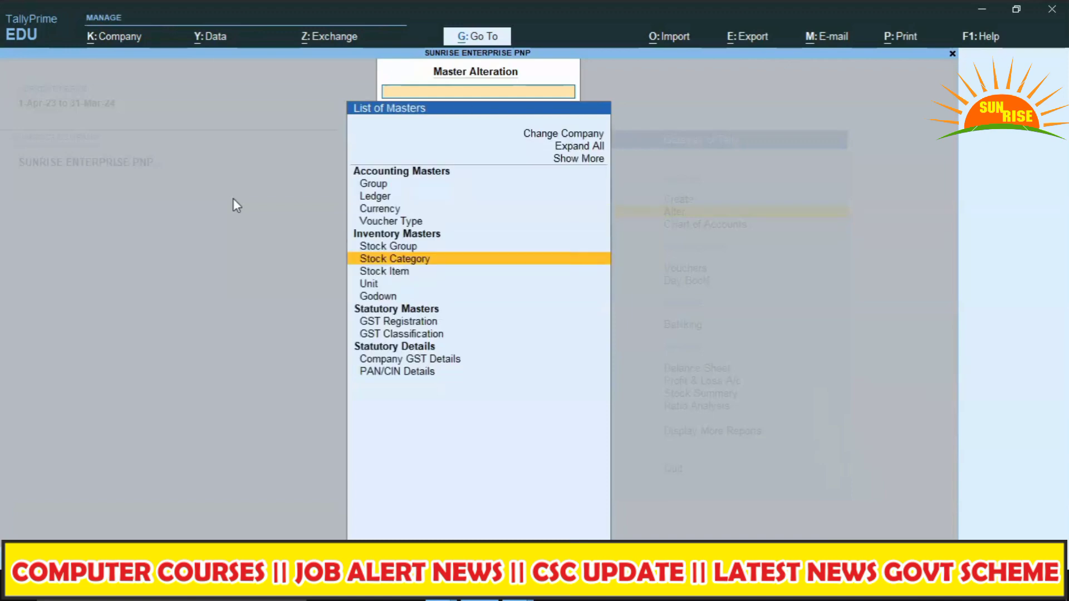
{"action": "key", "text": "Up"}
{"action": "key", "text": "Up"}
{"action": "key", "text": "Up"}
{"action": "key", "text": "Up"}
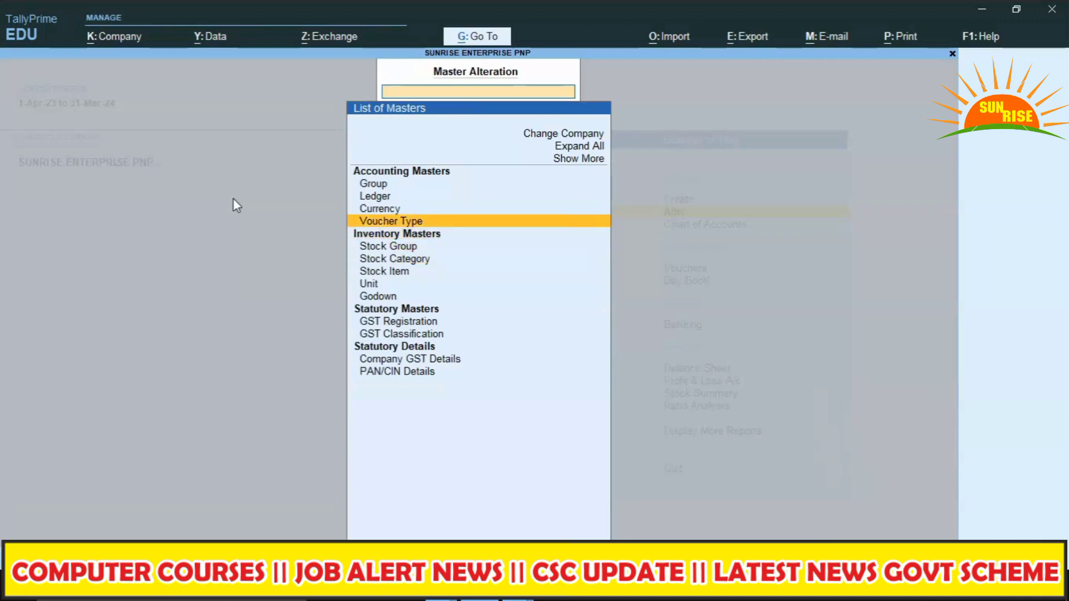
{"action": "key", "text": "Return"}
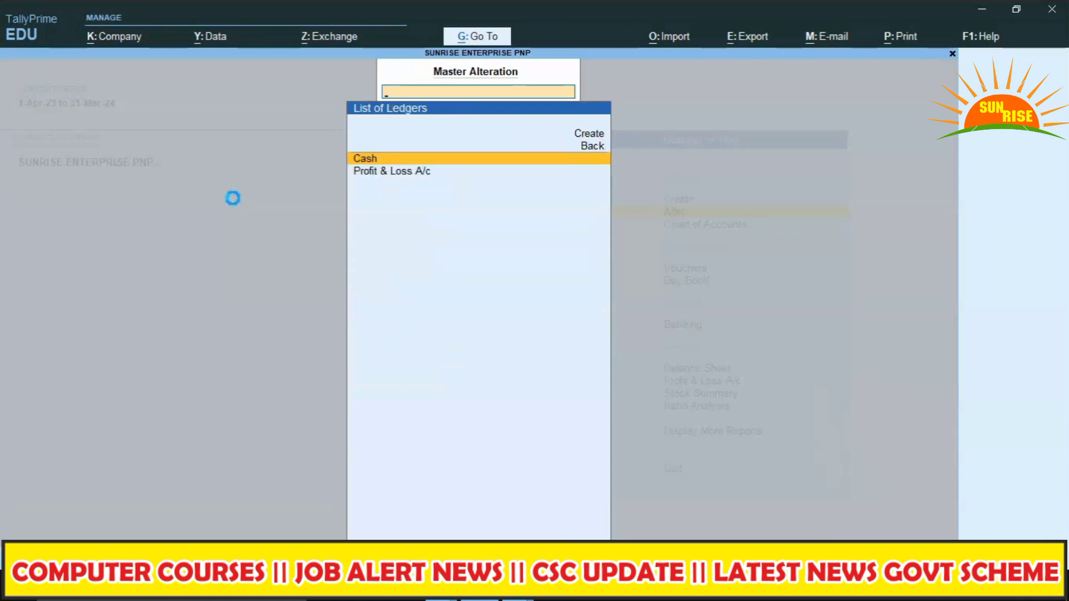
{"action": "key", "text": "Return"}
{"action": "key", "text": "BackSpace"}
{"action": "key", "text": "BackSpace"}
{"action": "key", "text": "BackSpace"}
{"action": "key", "text": "BackSpace"}
{"action": "key", "text": "Escape"}
{"action": "key", "text": "y"}
{"action": "key", "text": "Escape"}
Start a new ledger from the list of ledgers and name it JAYANTBROOMS, without an alias
{"action": "key", "text": "Return"}
{"action": "key", "text": "Up"}
{"action": "key", "text": "Up"}
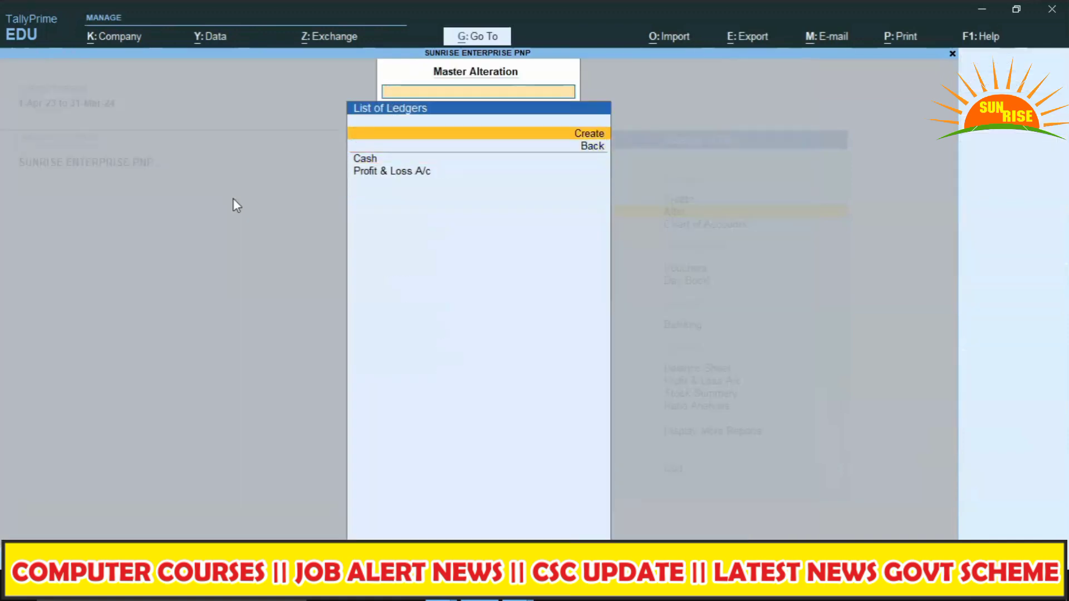
{"action": "key", "text": "Return"}
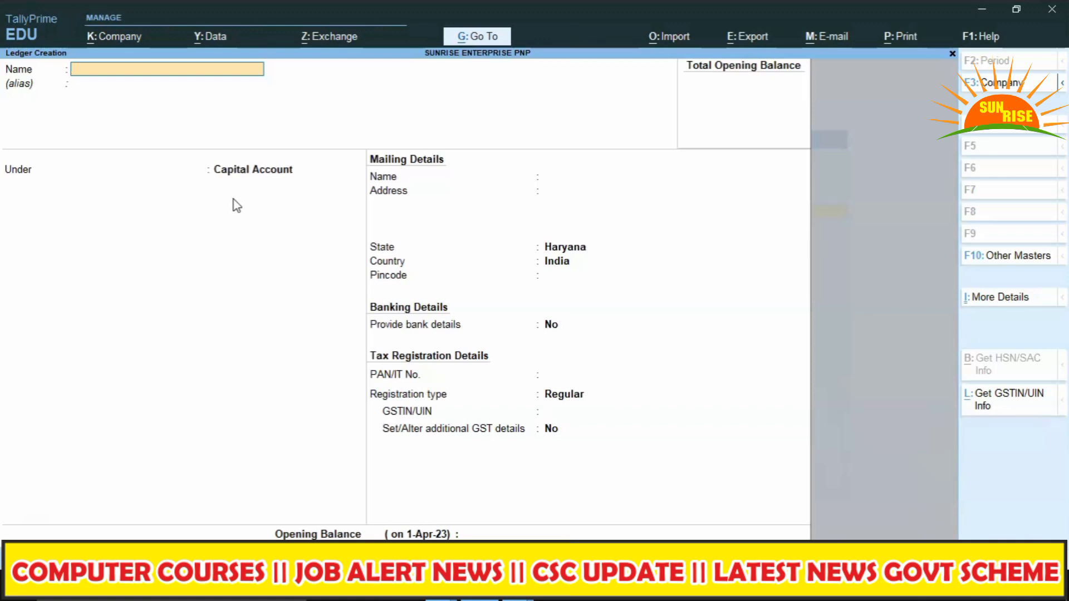
{"action": "type", "text": "JAYANTBROOMS"}
{"action": "key", "text": "Return"}
{"action": "key", "text": "Return"}
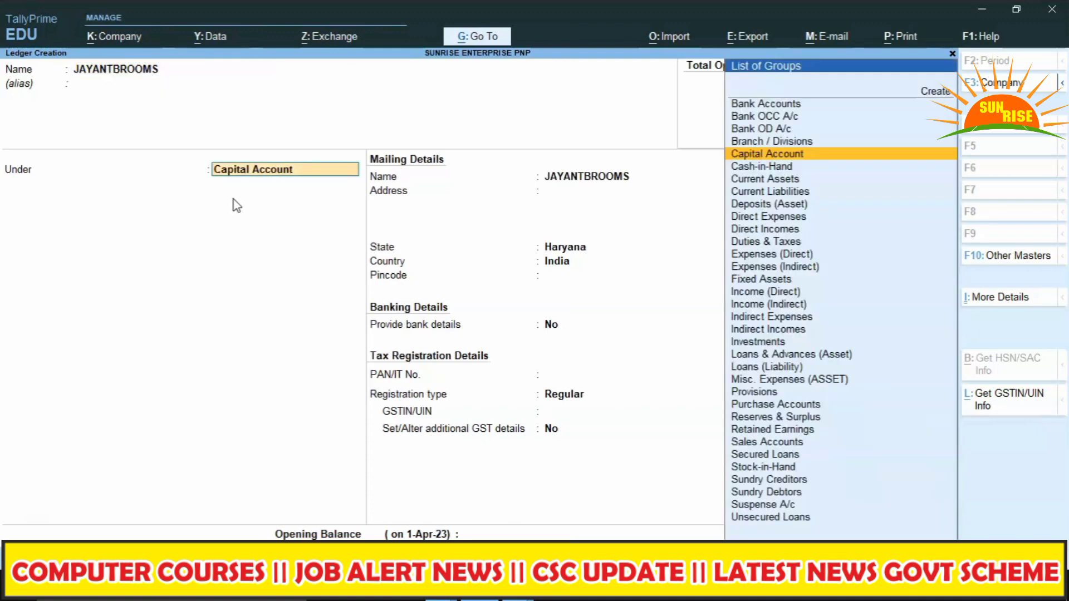
Place the JAYANTBROOMS ledger under Sundry Creditors, keeping bill-by-bill balances Yes and the default credit period blank
{"action": "type", "text": "S"}
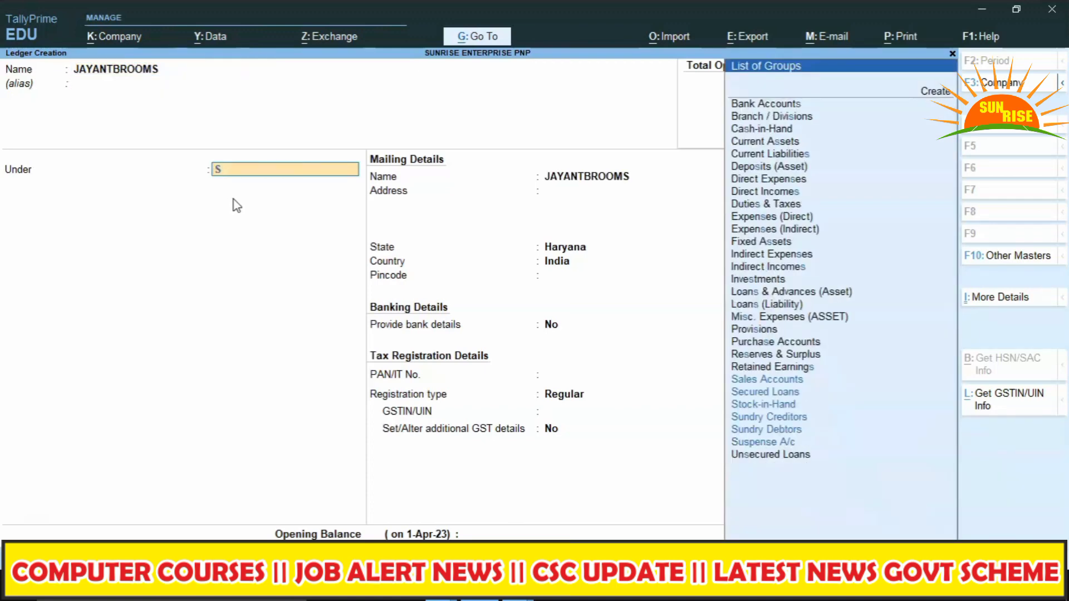
{"action": "type", "text": "UN"}
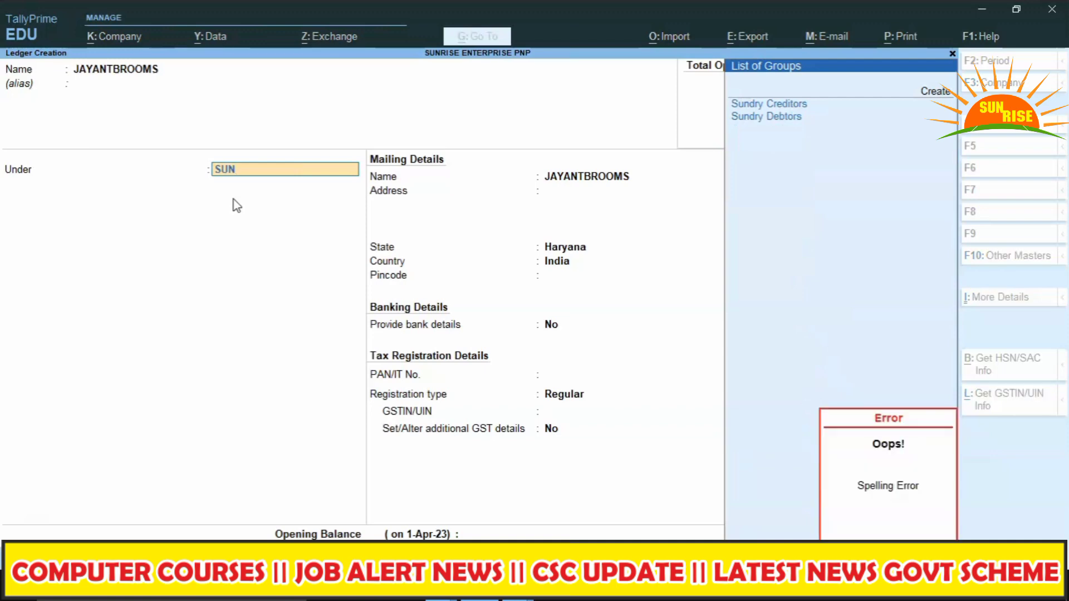
{"action": "key", "text": "Return"}
{"action": "key", "text": "Return"}
{"action": "key", "text": "Return"}
{"action": "key", "text": "Return"}
{"action": "key", "text": "Return"}
{"action": "key", "text": "Return"}
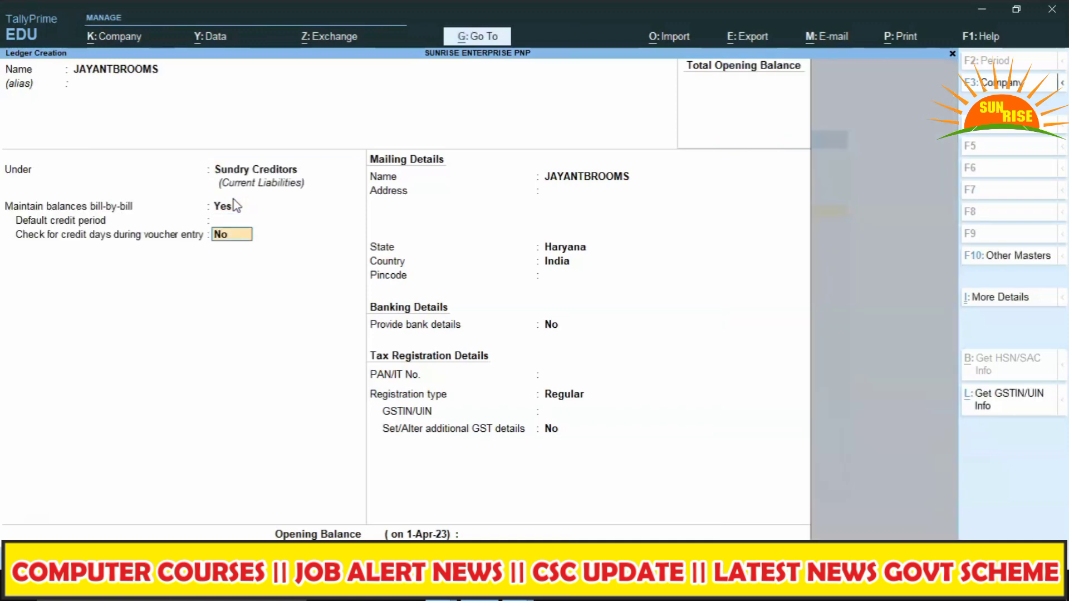
Keep the credit-days check No, state Haryana, country India and registration type Regular, leaving the address and pincode blank
{"action": "key", "text": "Return"}
{"action": "key", "text": "Return"}
{"action": "key", "text": "Return"}
{"action": "key", "text": "Return"}
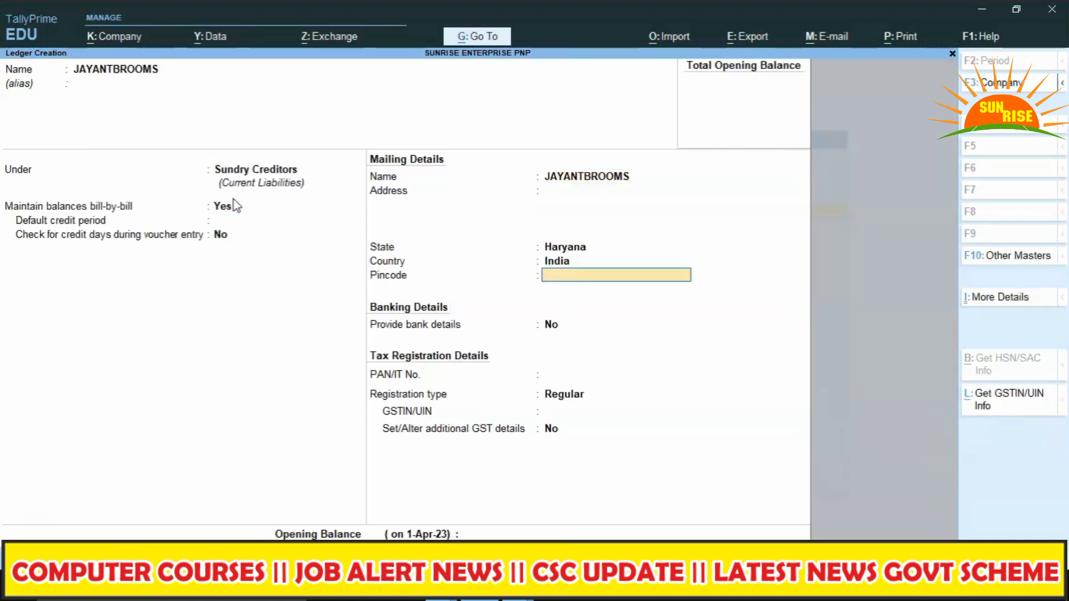
{"action": "key", "text": "Return"}
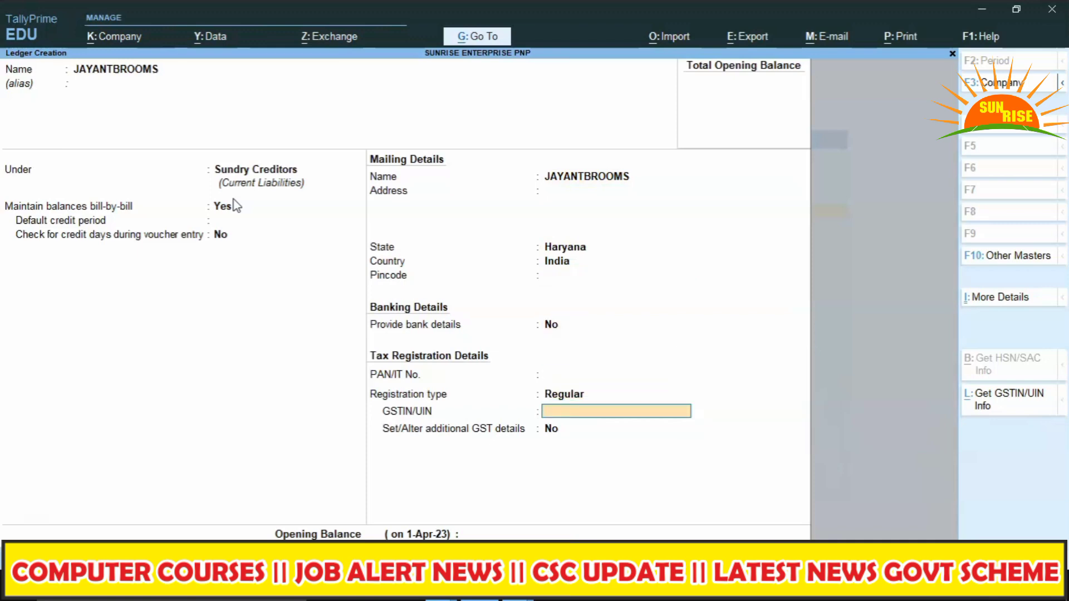
Enter the party's GSTIN/UIN, keep additional GST details at No, and save the ledger without an opening balance
{"action": "type", "text": "FDKSJLSFS3432LK"}
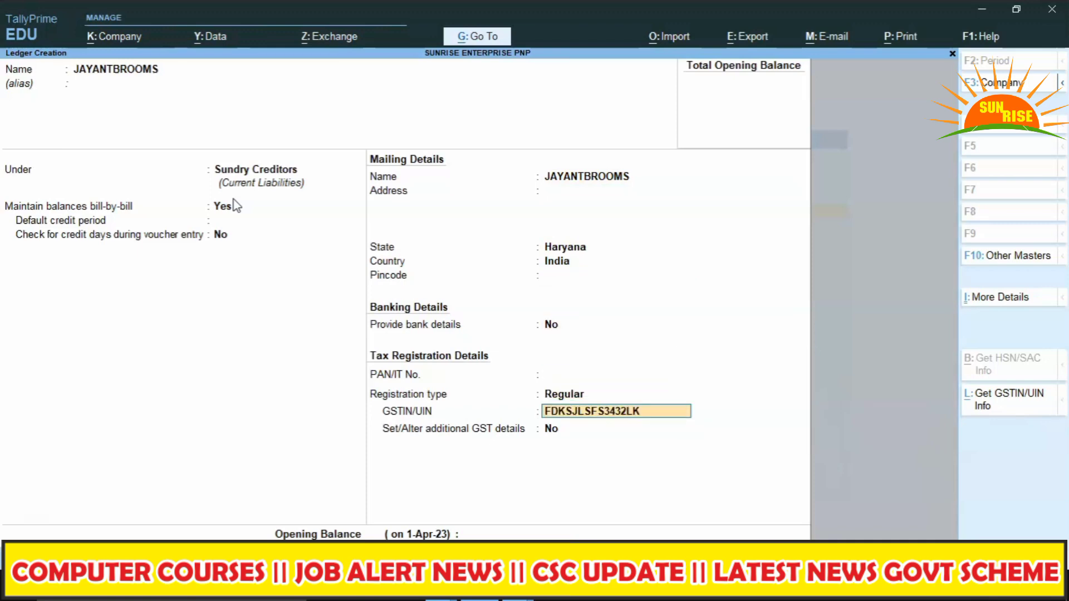
{"action": "key", "text": "Return"}
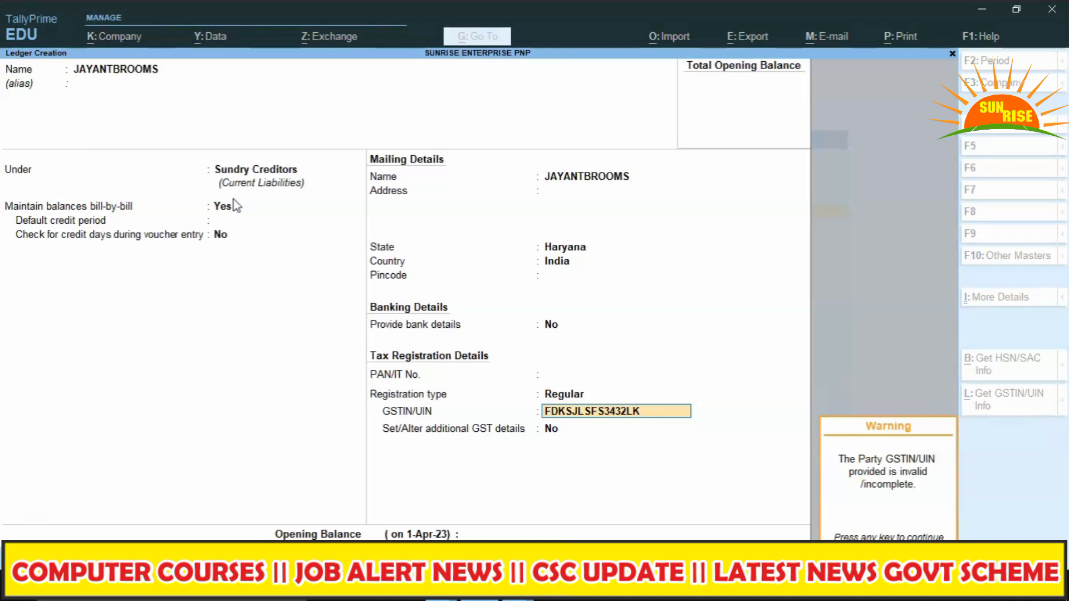
{"action": "key", "text": "Return"}
{"action": "key", "text": "Return"}
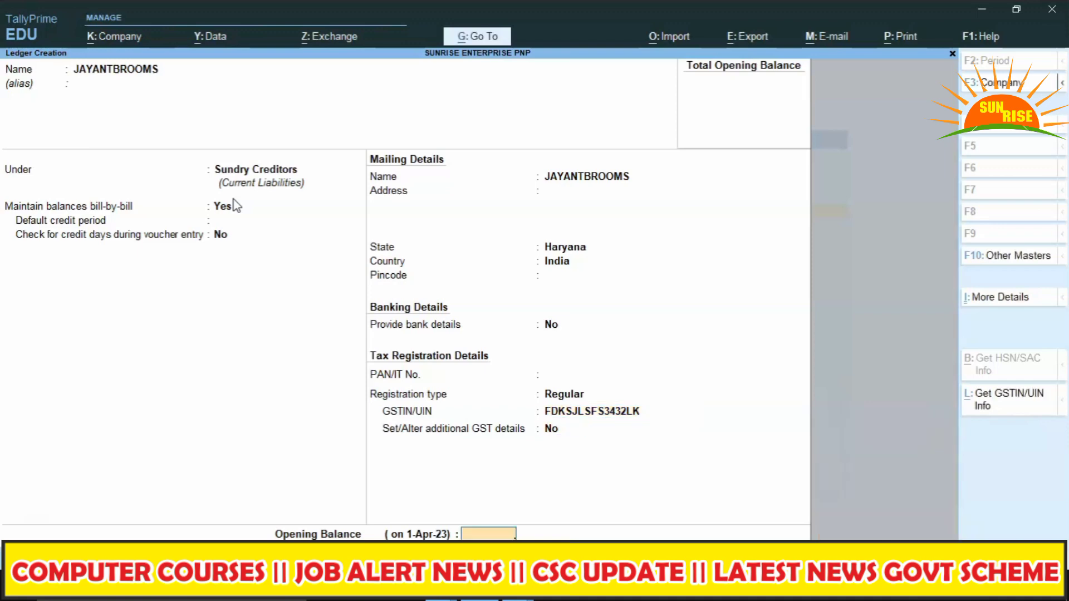
{"action": "key", "text": "Return"}
{"action": "key", "text": "Return"}
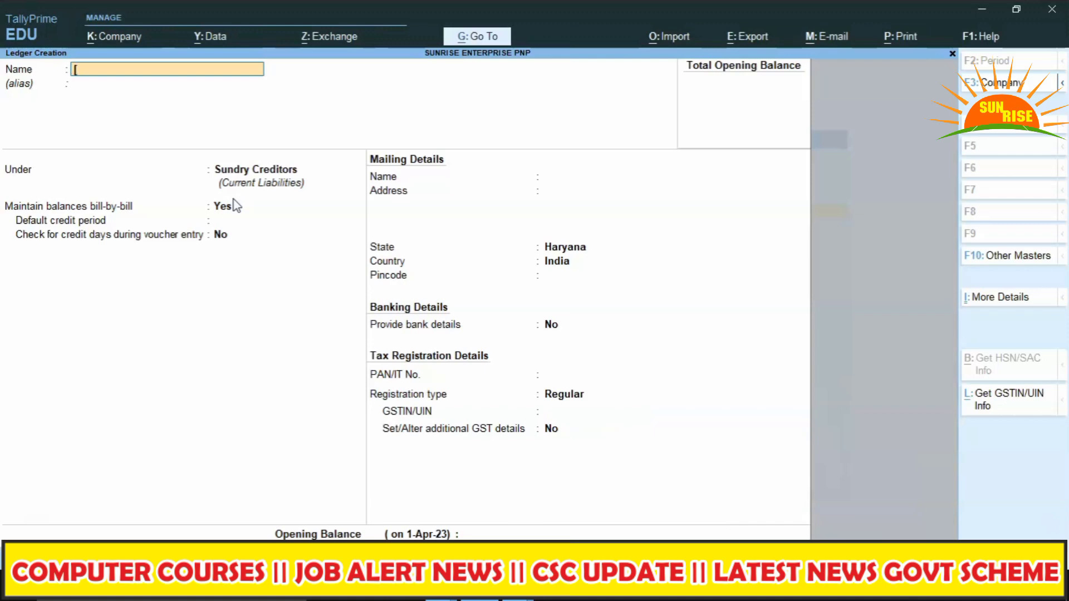
Name the next new ledger PURCHASE 18% and place it under Purchase Accounts
{"action": "type", "text": "PURCHASE"}
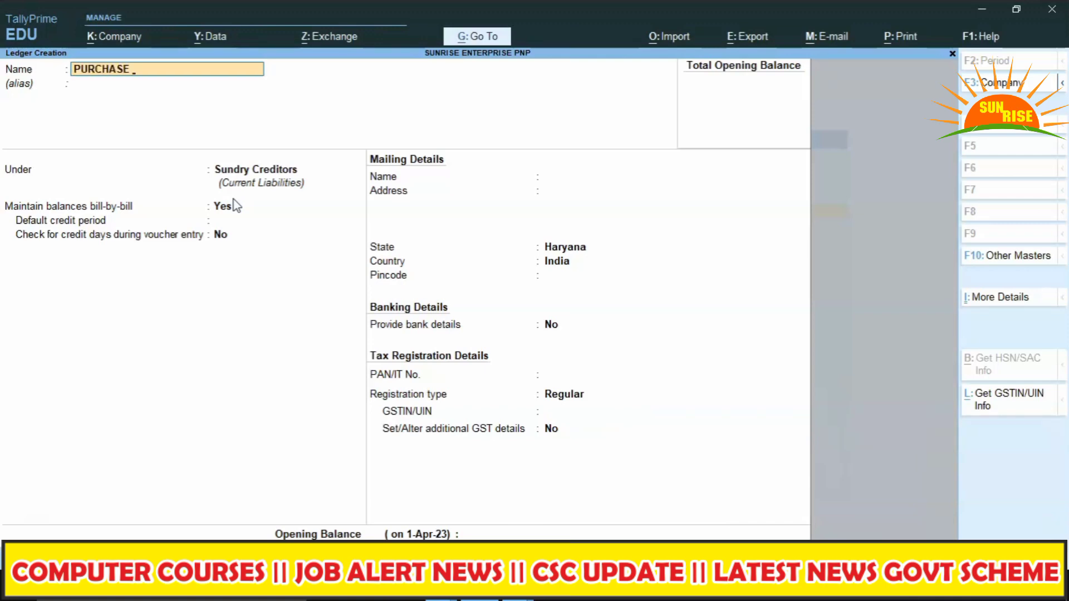
{"action": "type", "text": " 18%"}
{"action": "key", "text": "Return"}
{"action": "key", "text": "Return"}
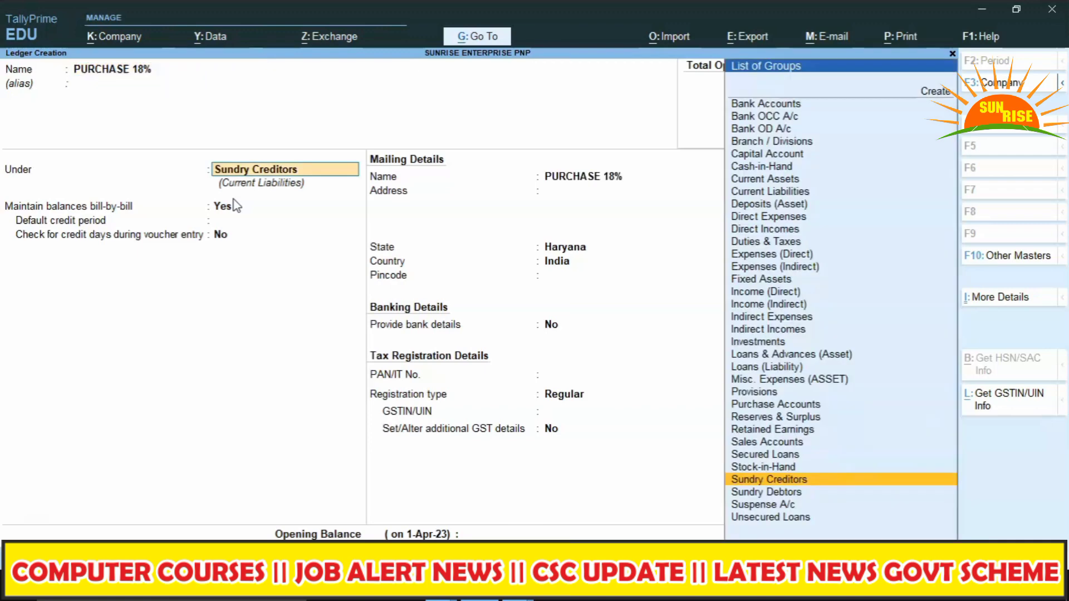
{"action": "type", "text": "PUR"}
{"action": "key", "text": "Return"}
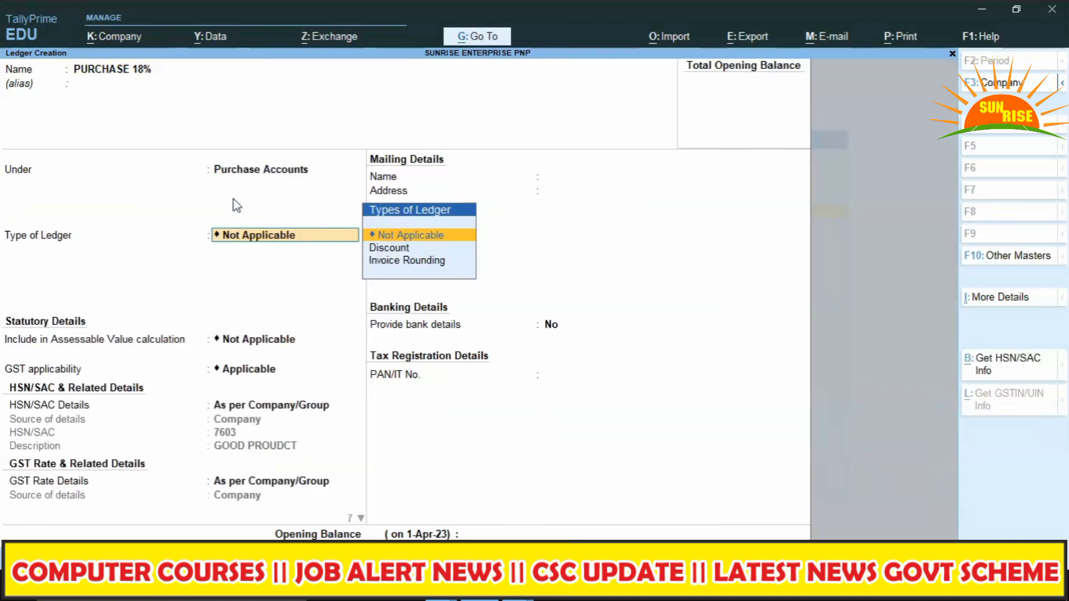
Keep the purchase ledger's type and assessable value Not Applicable, GST Applicable, and HSN/SAC and GST rate details As per Company/Group
{"action": "key", "text": "Return"}
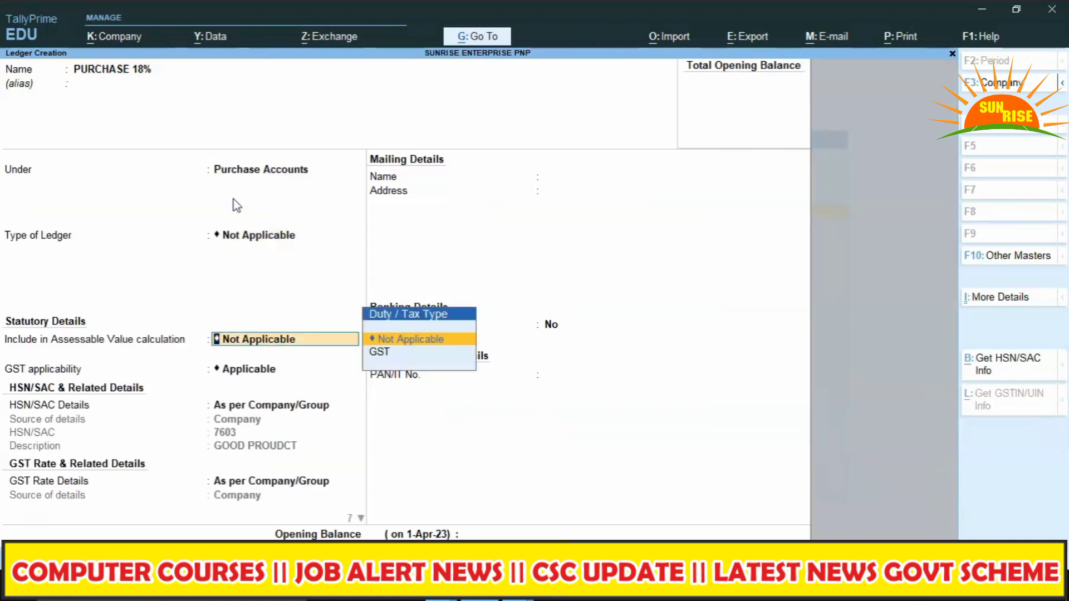
{"action": "key", "text": "Return"}
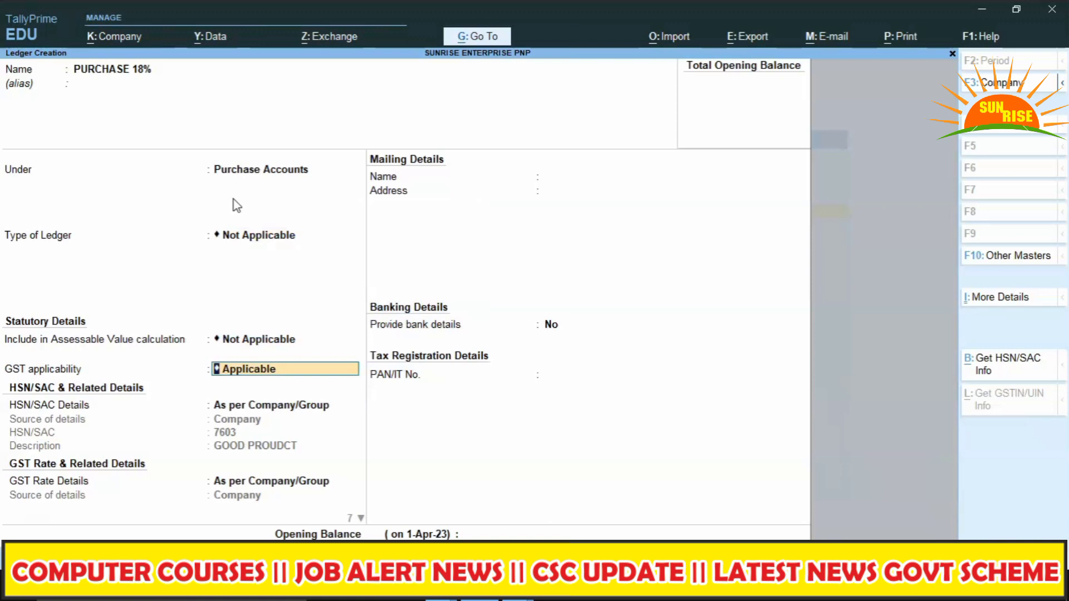
{"action": "key", "text": "Return"}
{"action": "key", "text": "Return"}
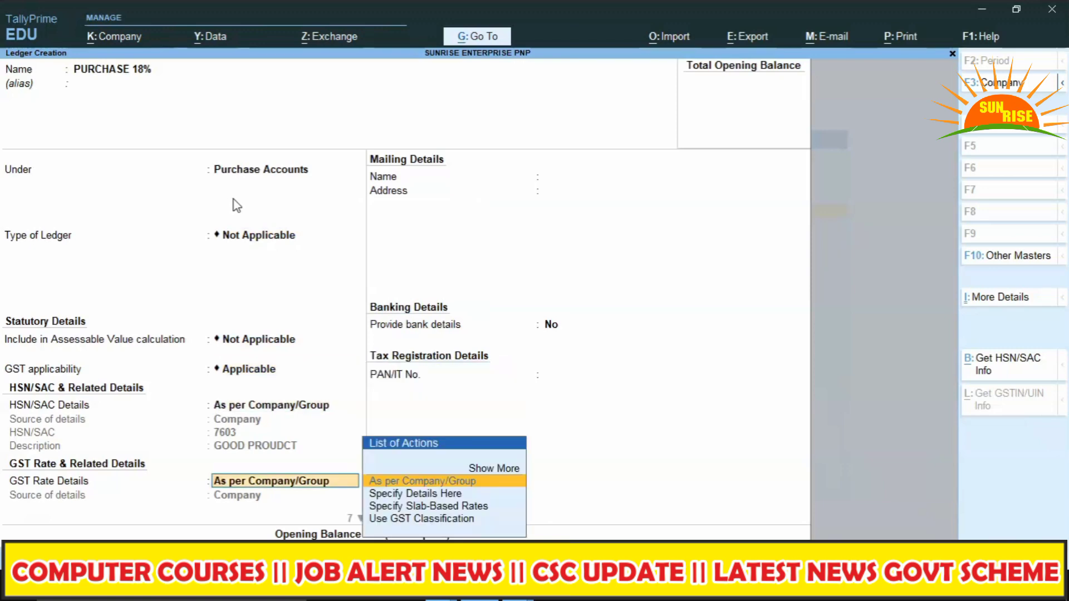
{"action": "key", "text": "Return"}
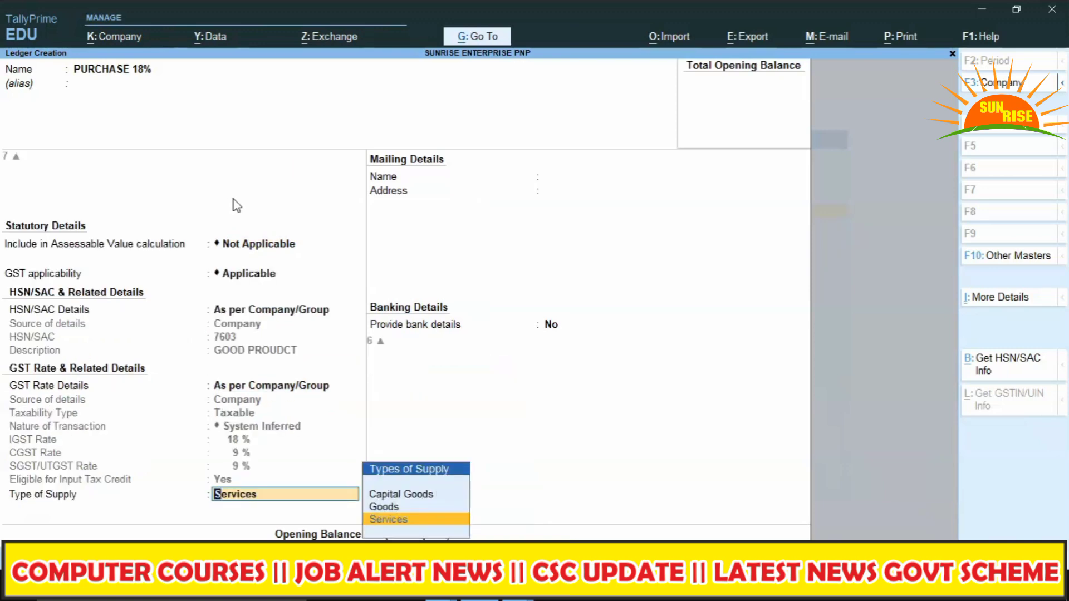
Set the purchase ledger's type of supply to Goods and save it without an opening balance
{"action": "key", "text": "Up"}
{"action": "key", "text": "Return"}
{"action": "key", "text": "Return"}
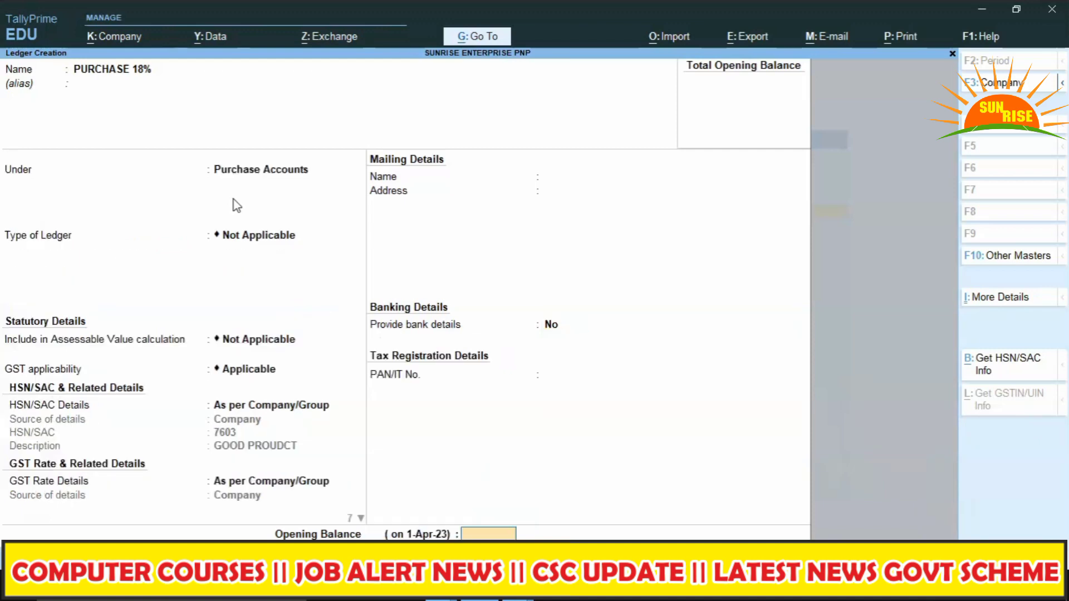
{"action": "key", "text": "Return"}
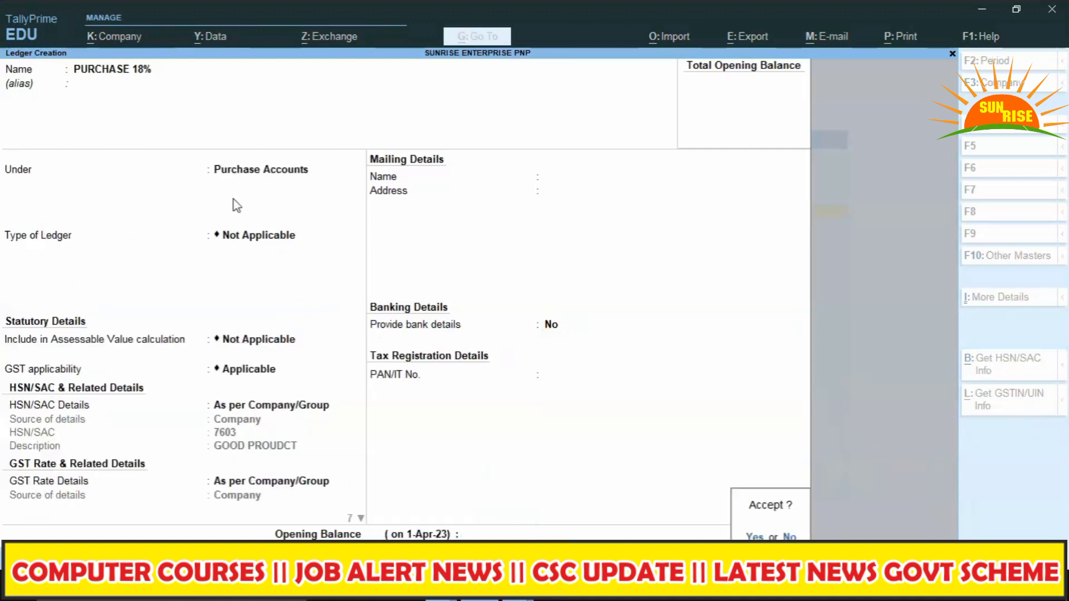
{"action": "key", "text": "Return"}
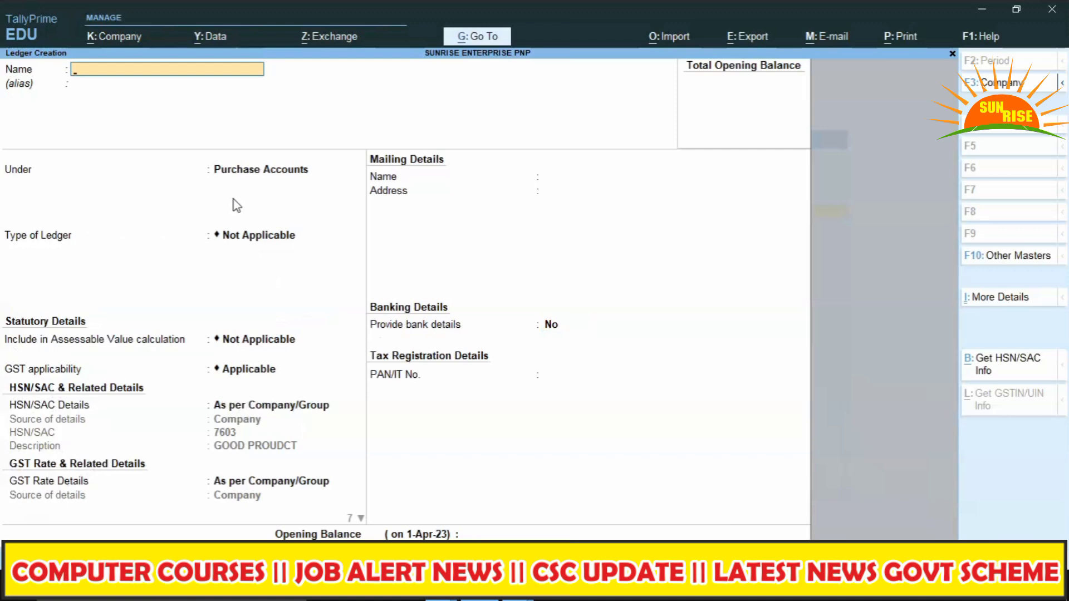
Name the next new ledger CGST, place it under Duties & Taxes, and set its duty type to GST
{"action": "type", "text": "CGST"}
{"action": "key", "text": "Return"}
{"action": "type", "text": "DU"}
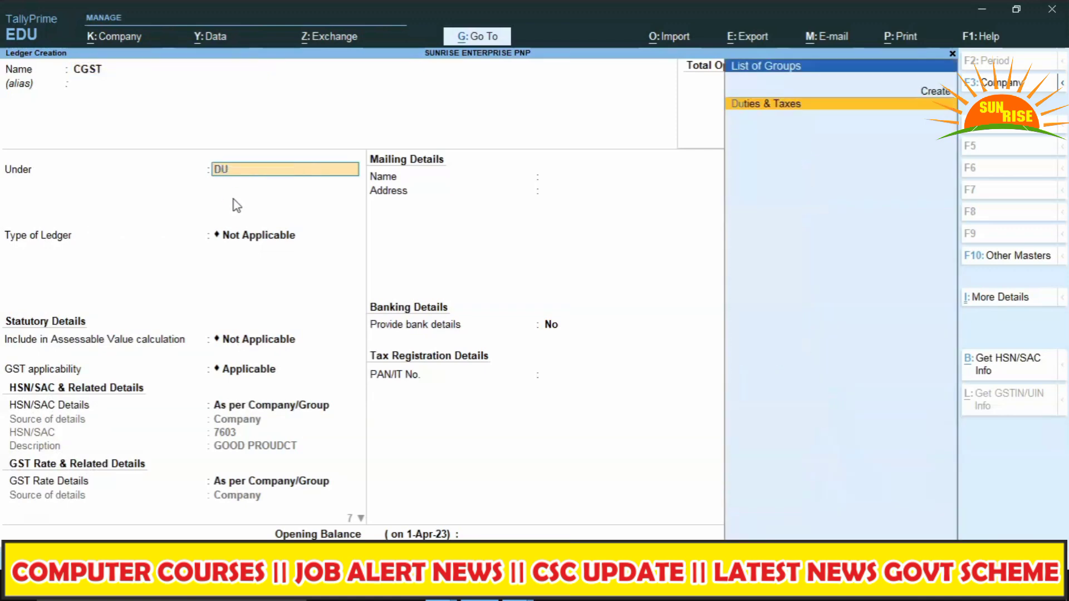
{"action": "key", "text": "Return"}
{"action": "key", "text": "Up"}
{"action": "key", "text": "Return"}
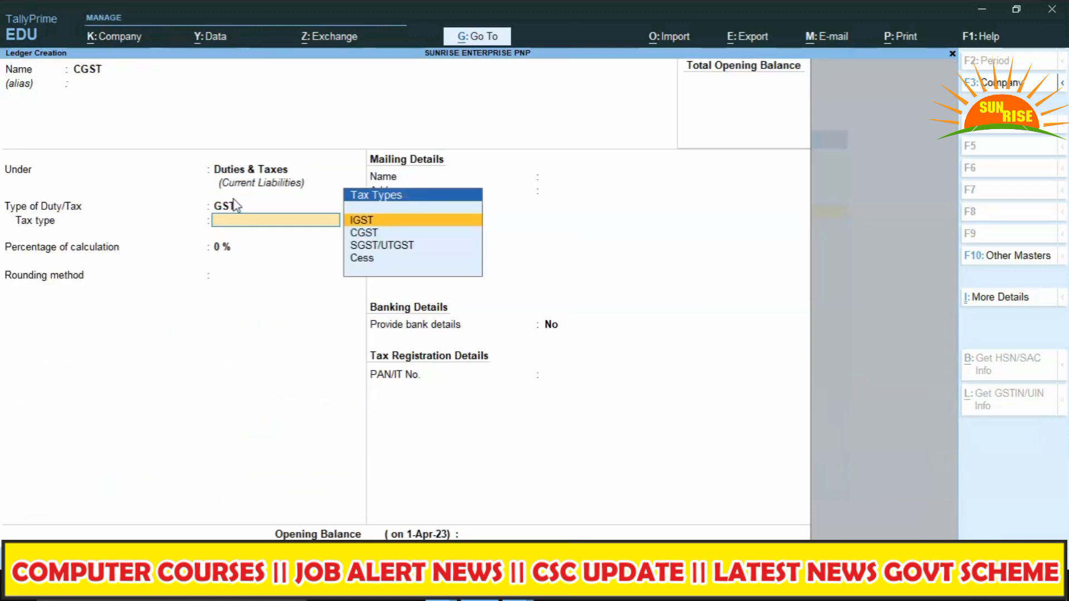
Set the tax type to CGST, keep 0 % and rounding Not Applicable, and save the ledger without an opening balance
{"action": "key", "text": "Down"}
{"action": "key", "text": "Down"}
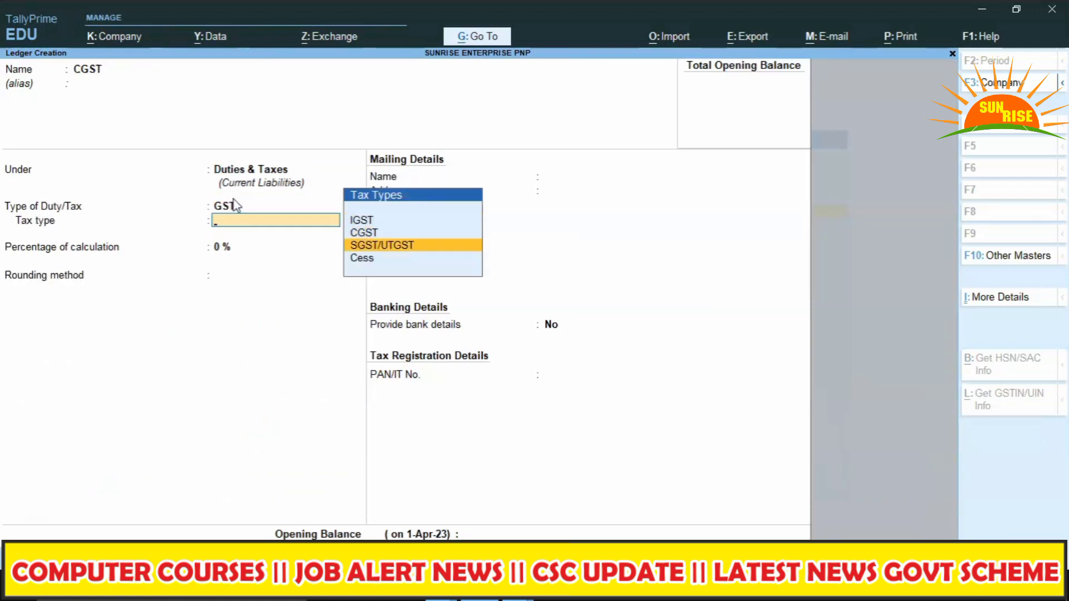
{"action": "key", "text": "Up"}
{"action": "key", "text": "Return"}
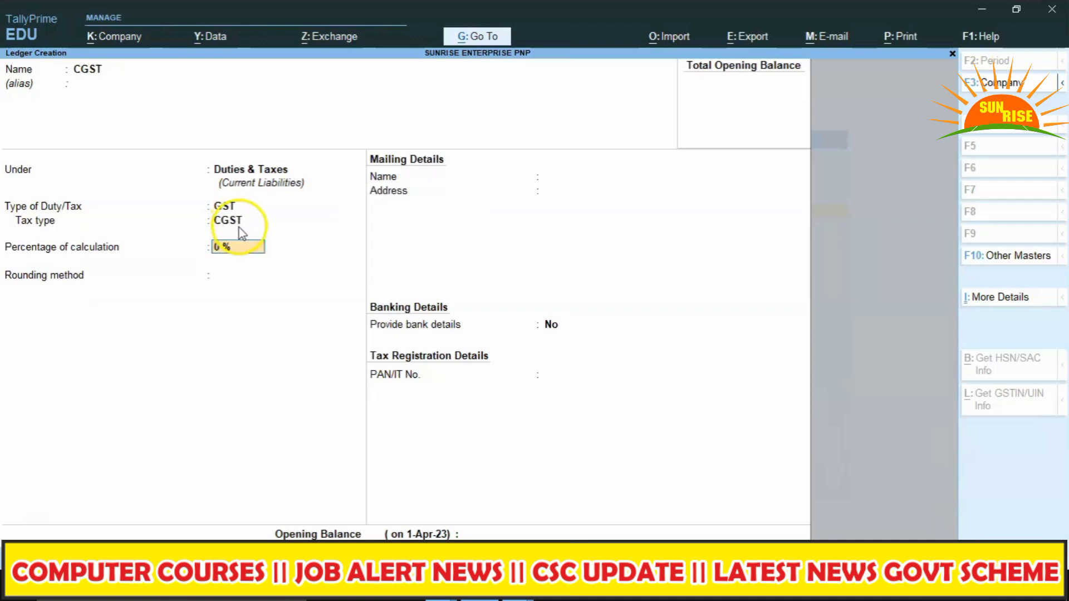
{"action": "left_click", "coordinate": [238, 227]}
{"action": "key", "text": "Return"}
{"action": "key", "text": "Return"}
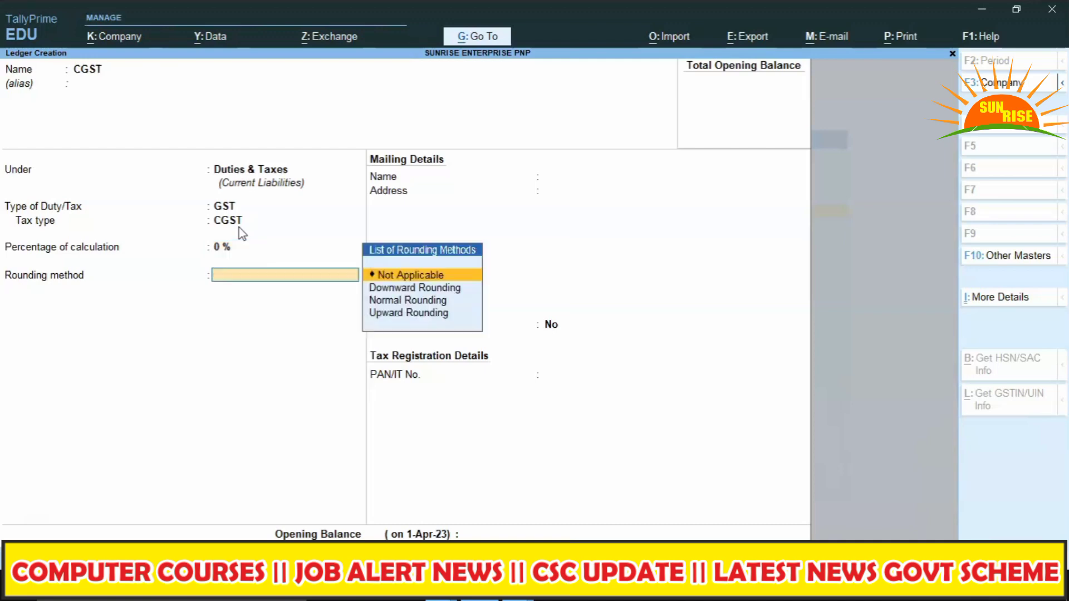
{"action": "key", "text": "Return"}
{"action": "key", "text": "Return"}
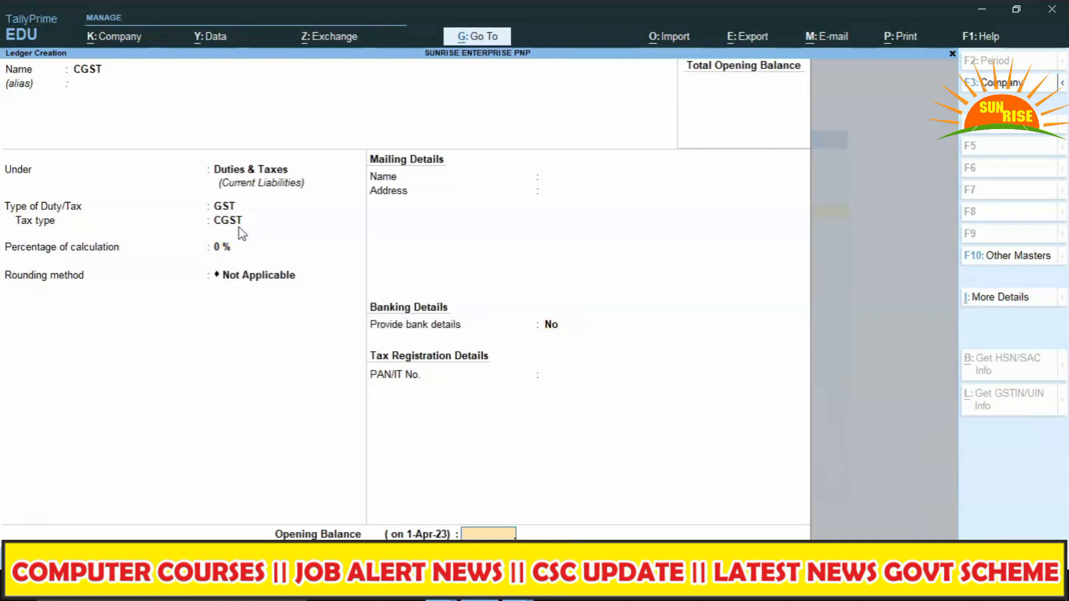
{"action": "key", "text": "Return"}
{"action": "key", "text": "Return"}
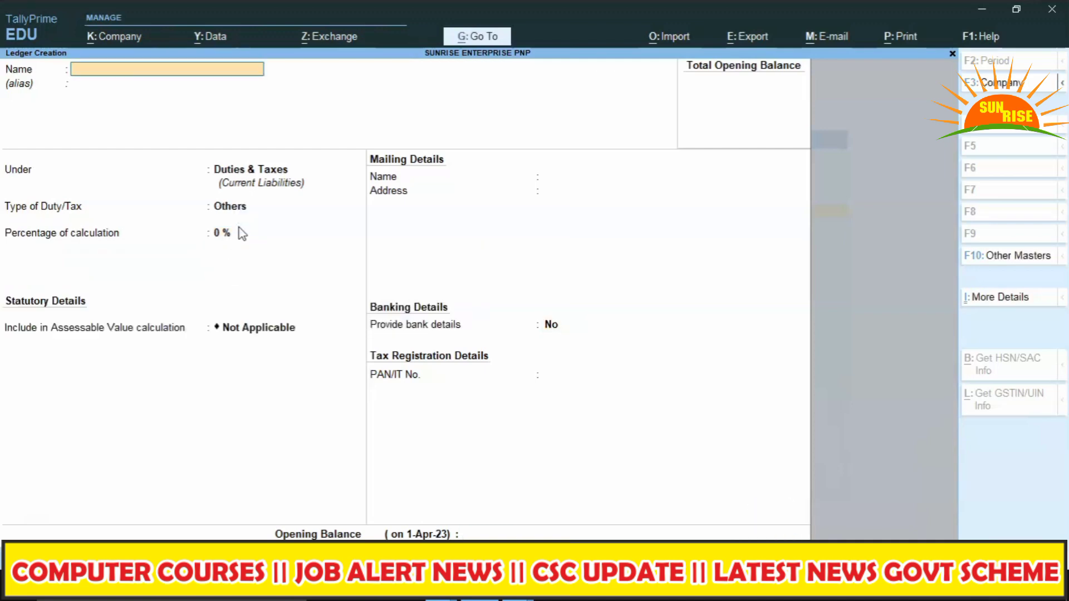
Name another new ledger SGST, keep it under Duties & Taxes, and set its duty type to GST
{"action": "type", "text": "SGST"}
{"action": "key", "text": "Return"}
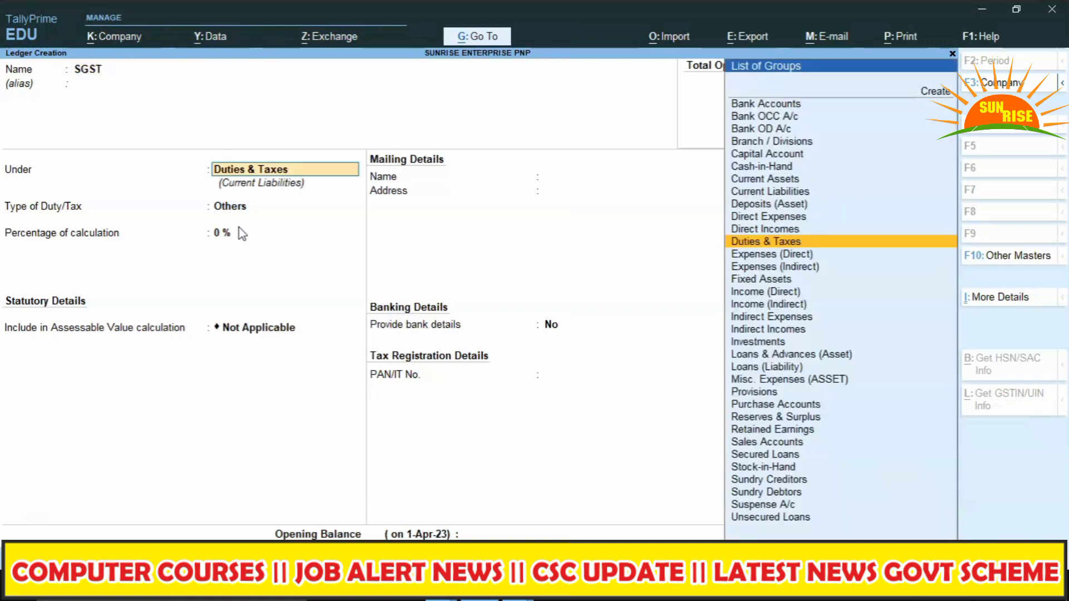
{"action": "key", "text": "Return"}
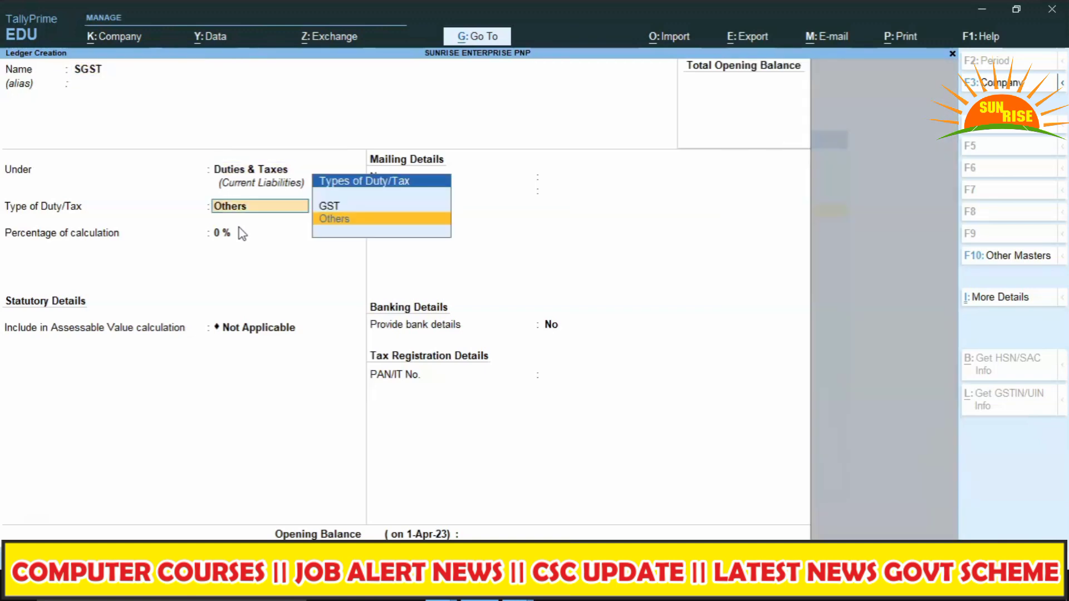
{"action": "key", "text": "Up"}
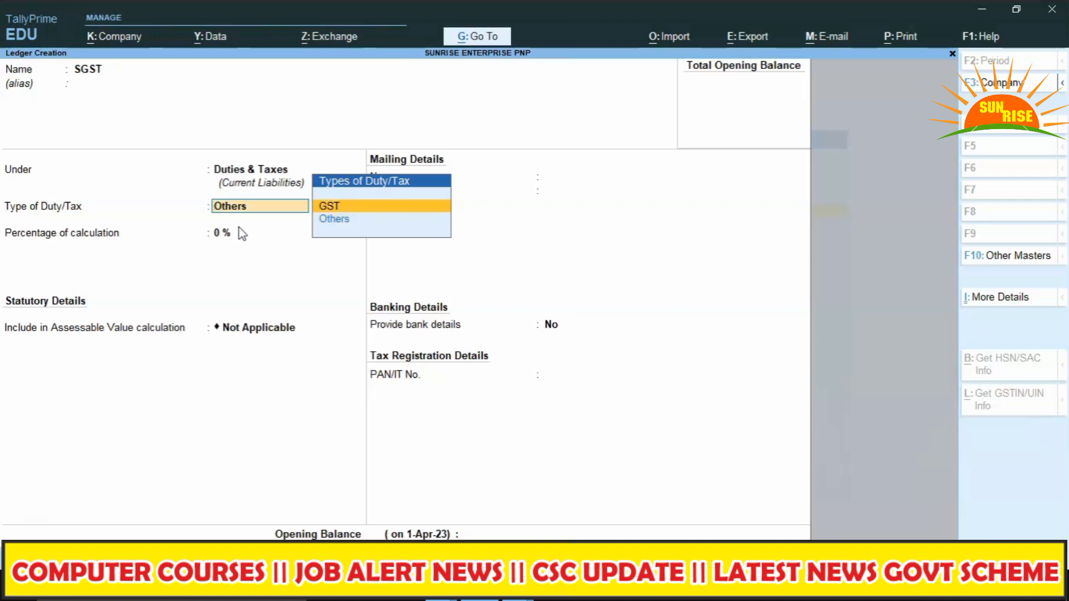
{"action": "key", "text": "Return"}
Set the tax type to SGST/UTGST, keep 0 % and rounding Not Applicable, and save the ledger without an opening balance
{"action": "key", "text": "Down"}
{"action": "key", "text": "Down"}
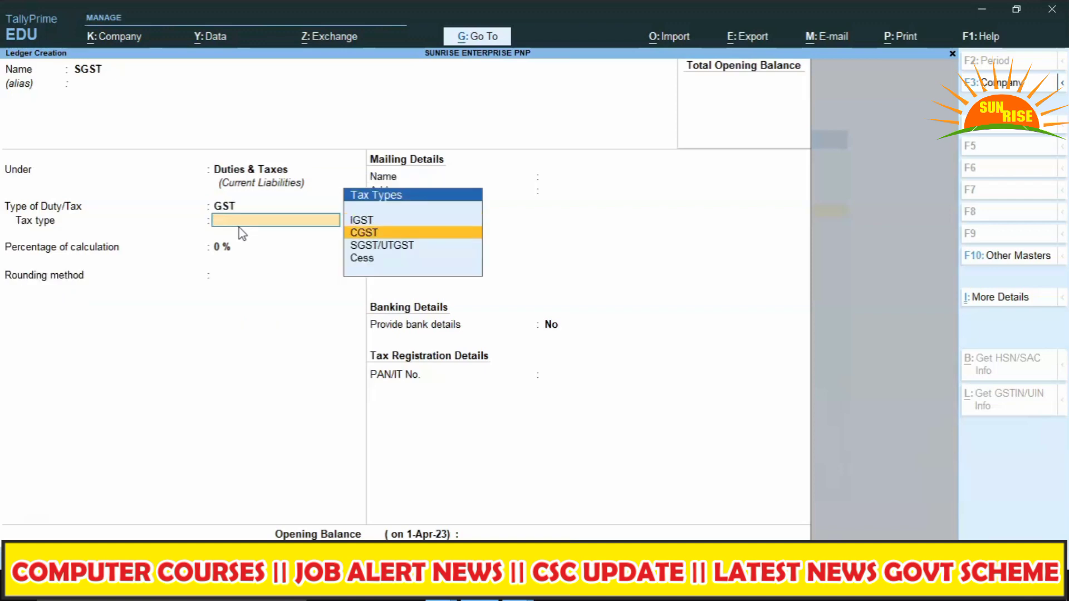
{"action": "key", "text": "Return"}
{"action": "key", "text": "Return"}
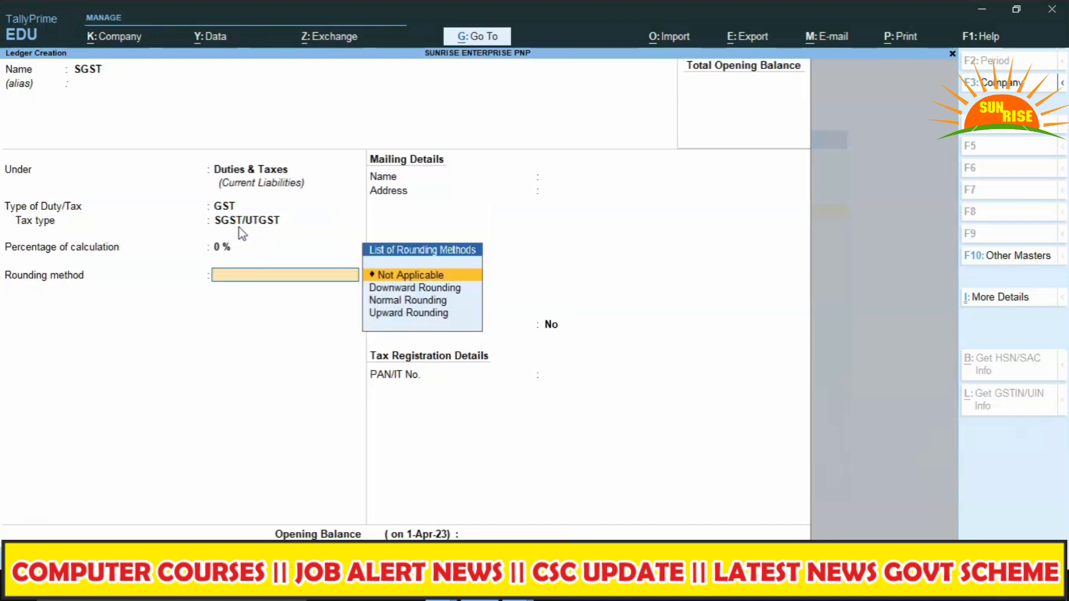
{"action": "key", "text": "Return"}
{"action": "key", "text": "Return"}
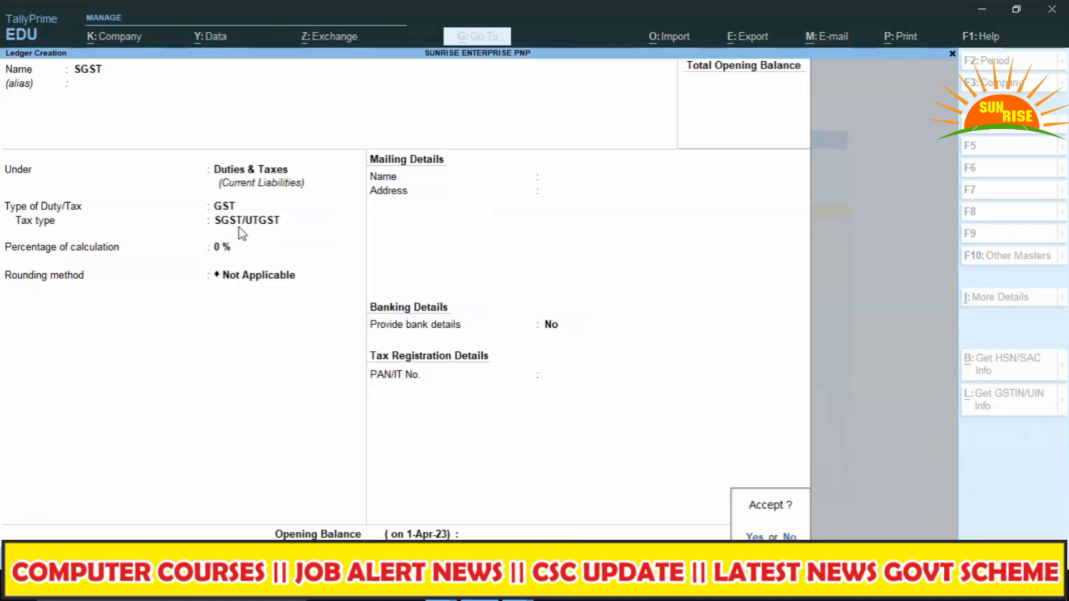
{"action": "key", "text": "Return"}
Name another new ledger IGST, keep it under Duties & Taxes, and set its duty type to GST
{"action": "type", "text": "CGST"}
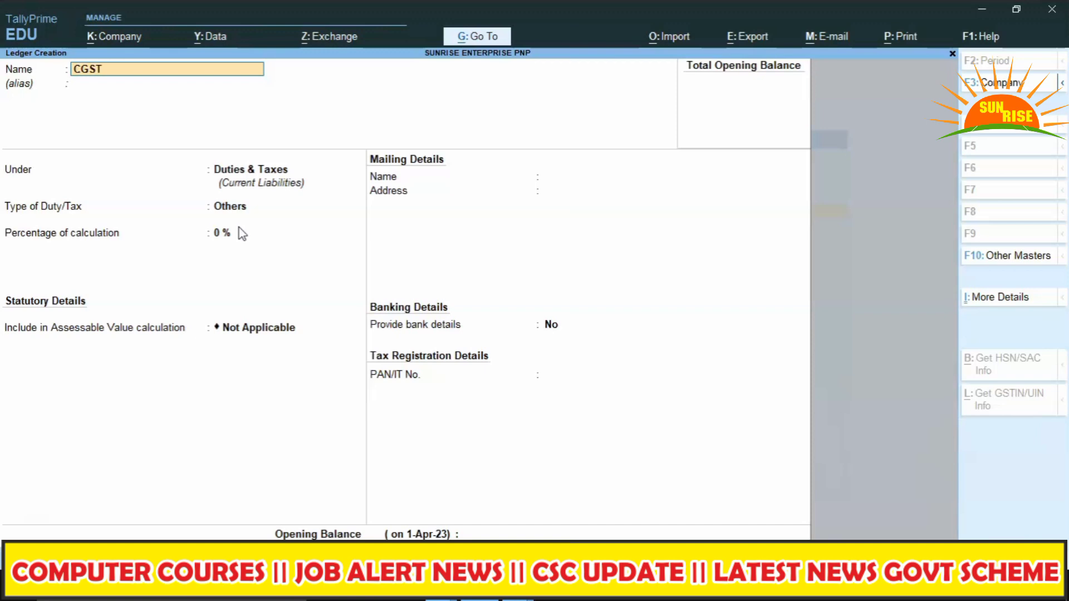
{"action": "key", "text": "Return"}
{"action": "type", "text": "IGST"}
{"action": "key", "text": "Return"}
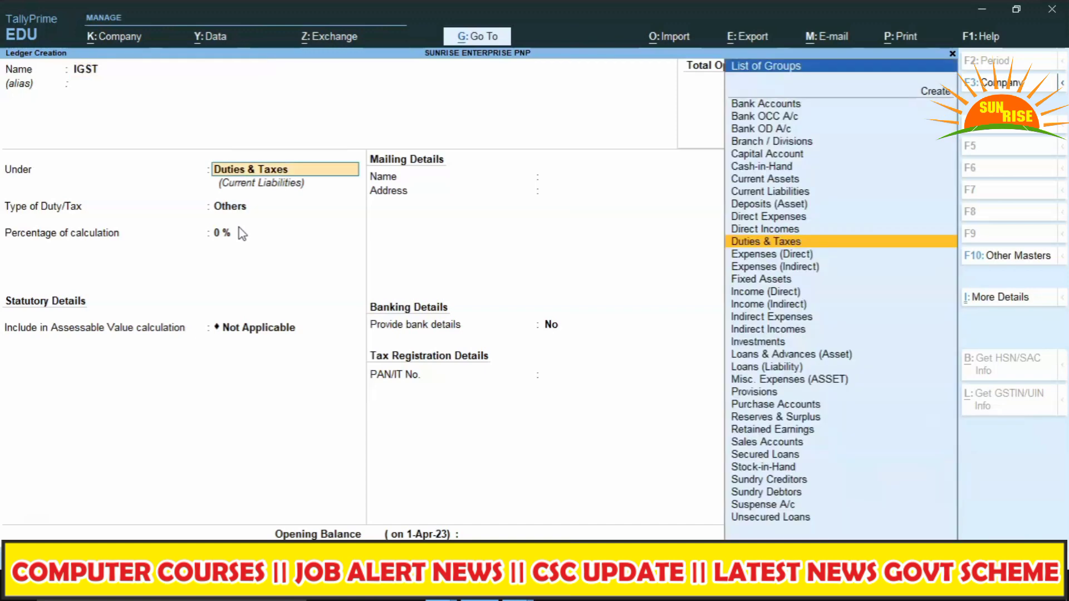
{"action": "key", "text": "Return"}
{"action": "key", "text": "Up"}
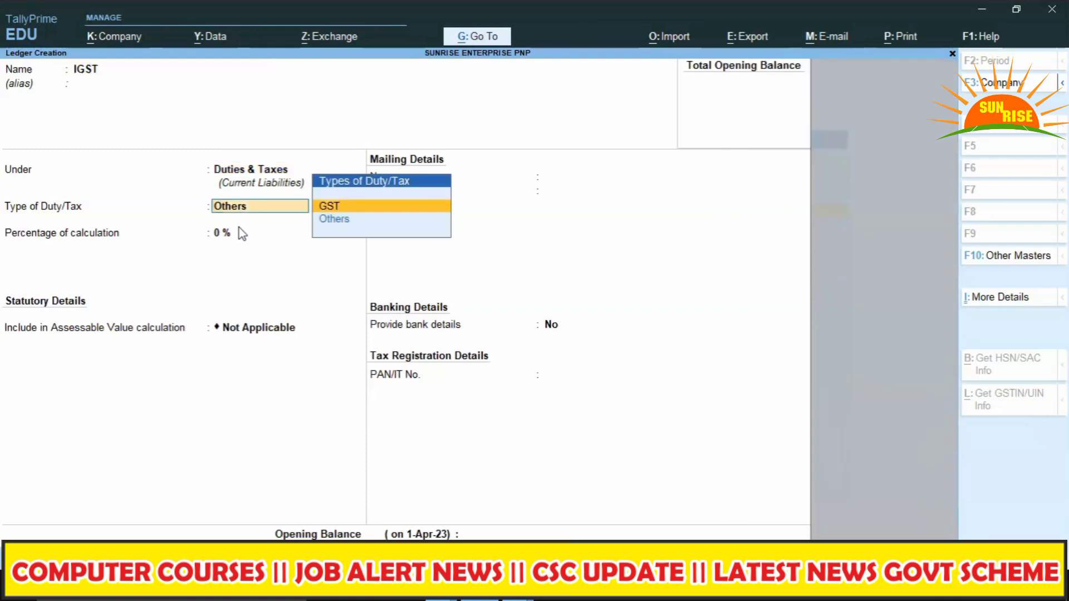
{"action": "key", "text": "Return"}
Set the tax type to IGST, keep 0 % and rounding Not Applicable, save the ledger, and return to the Gateway of Tally
{"action": "key", "text": "Return"}
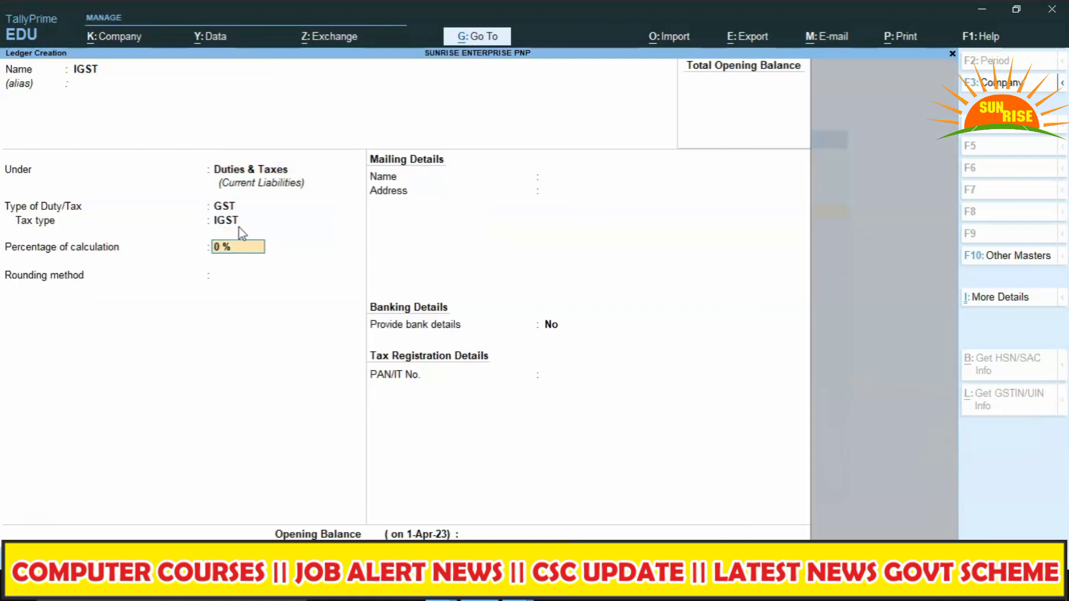
{"action": "key", "text": "Return"}
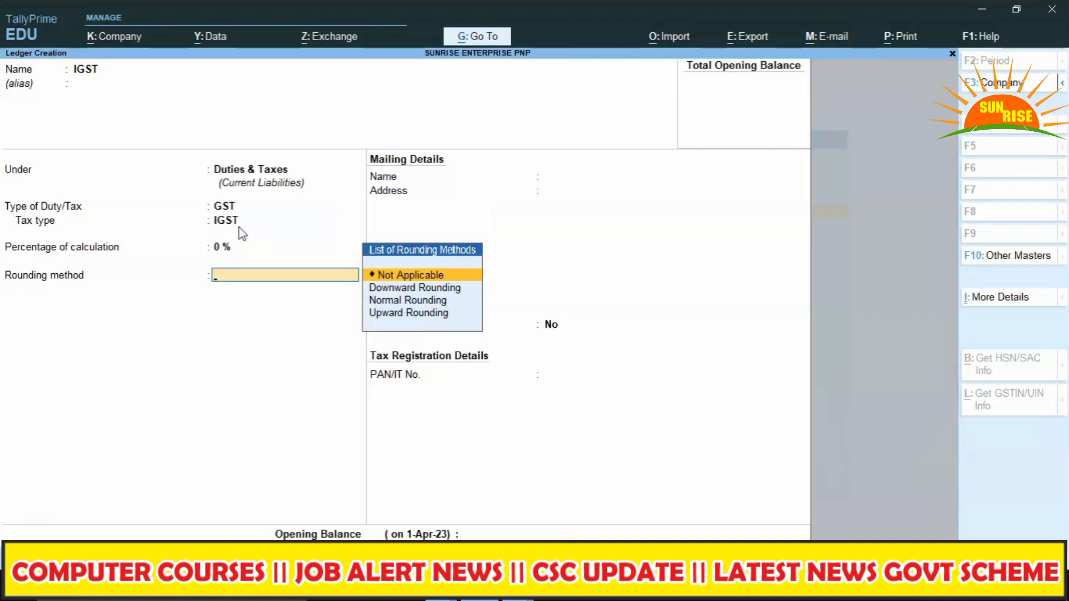
{"action": "key", "text": "Return"}
{"action": "key", "text": "Return"}
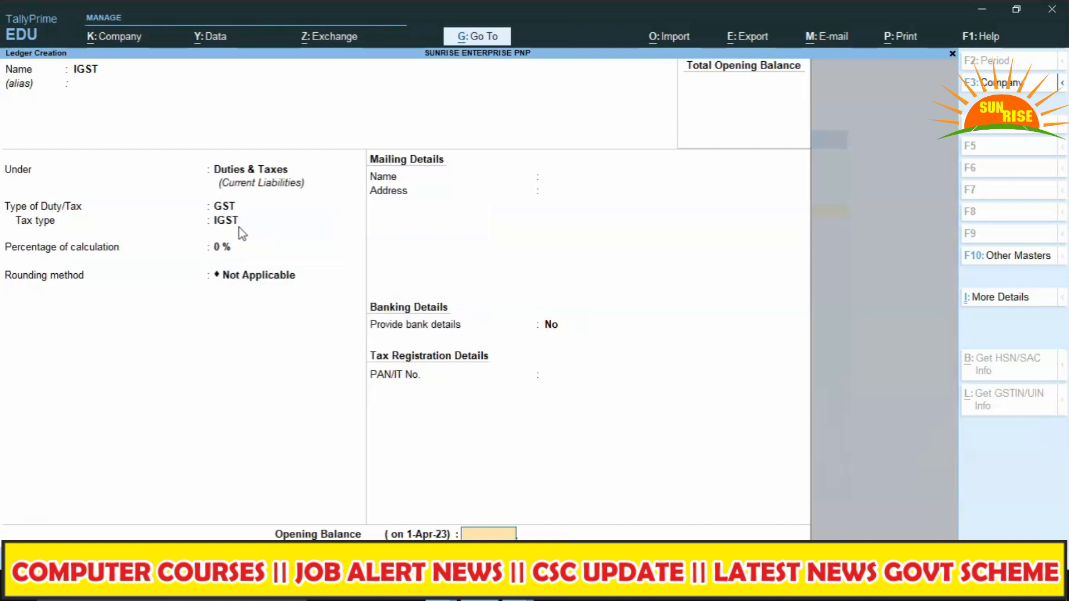
{"action": "key", "text": "Return"}
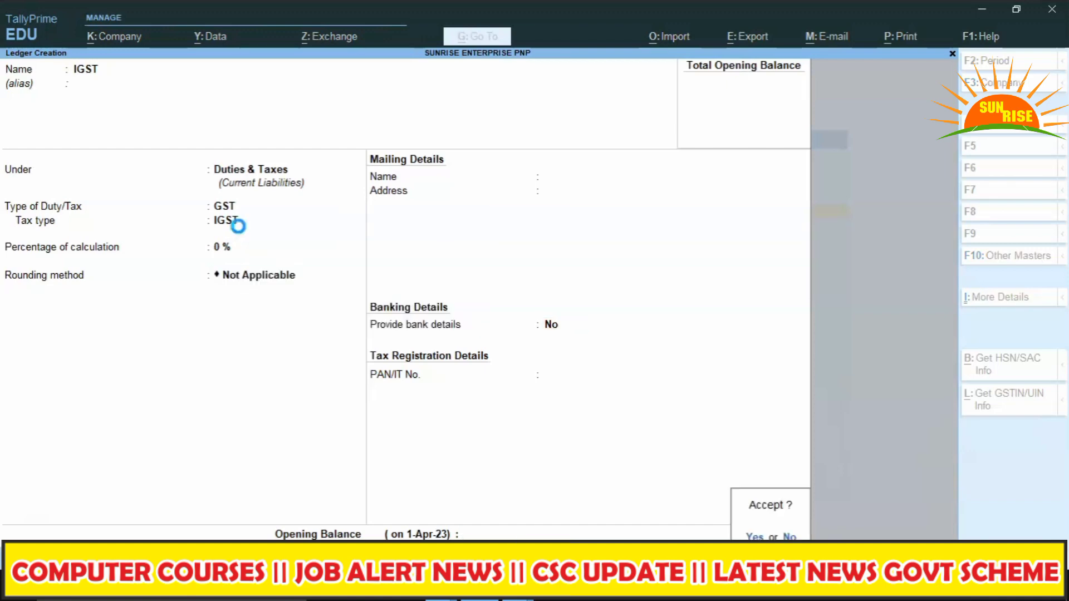
{"action": "key", "text": "Return"}
{"action": "key", "text": "Escape"}
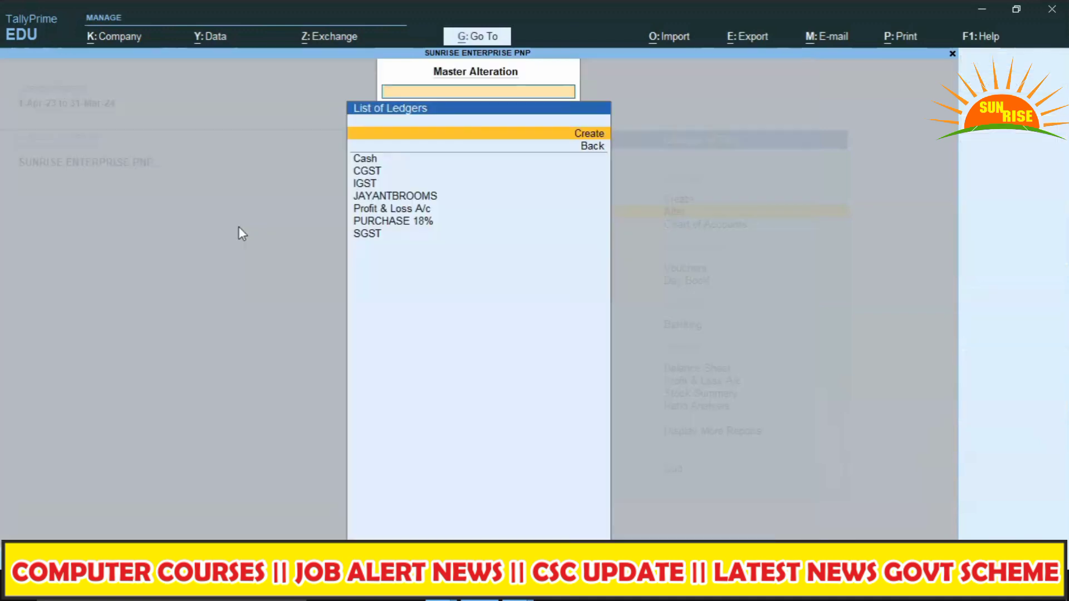
{"action": "key", "text": "Down"}
{"action": "key", "text": "Return"}
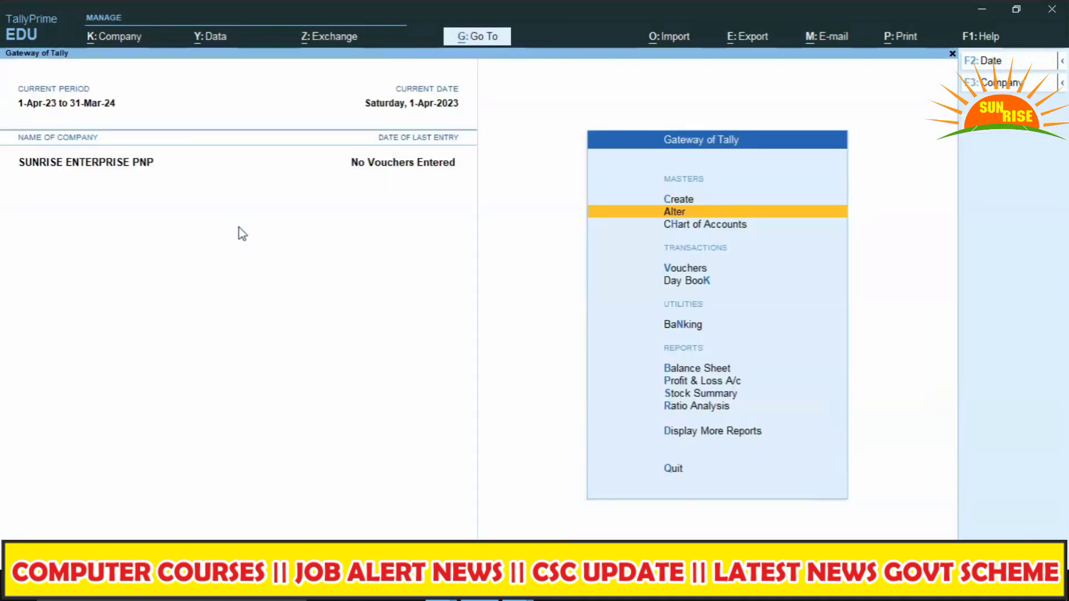
Start a new simple unit of measure with the symbol PCS, leaving the formal name blank
{"action": "key", "text": "Return"}
{"action": "key", "text": "Down"}
{"action": "key", "text": "Down"}
{"action": "key", "text": "Down"}
{"action": "key", "text": "Down"}
{"action": "key", "text": "Down"}
{"action": "key", "text": "Down"}
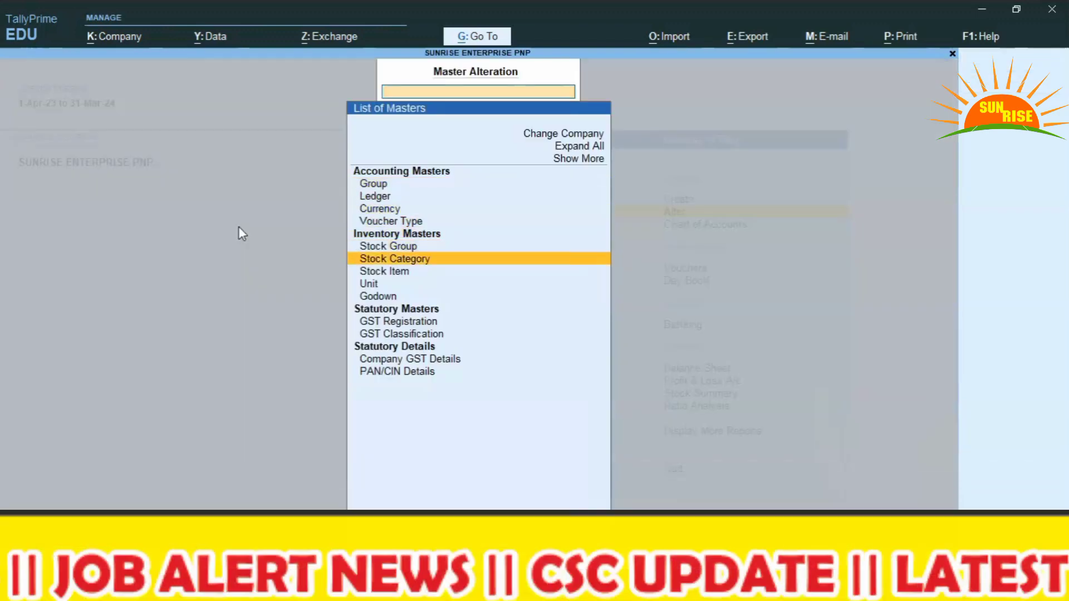
{"action": "key", "text": "Down"}
{"action": "key", "text": "Down"}
{"action": "key", "text": "Return"}
{"action": "key", "text": "Return"}
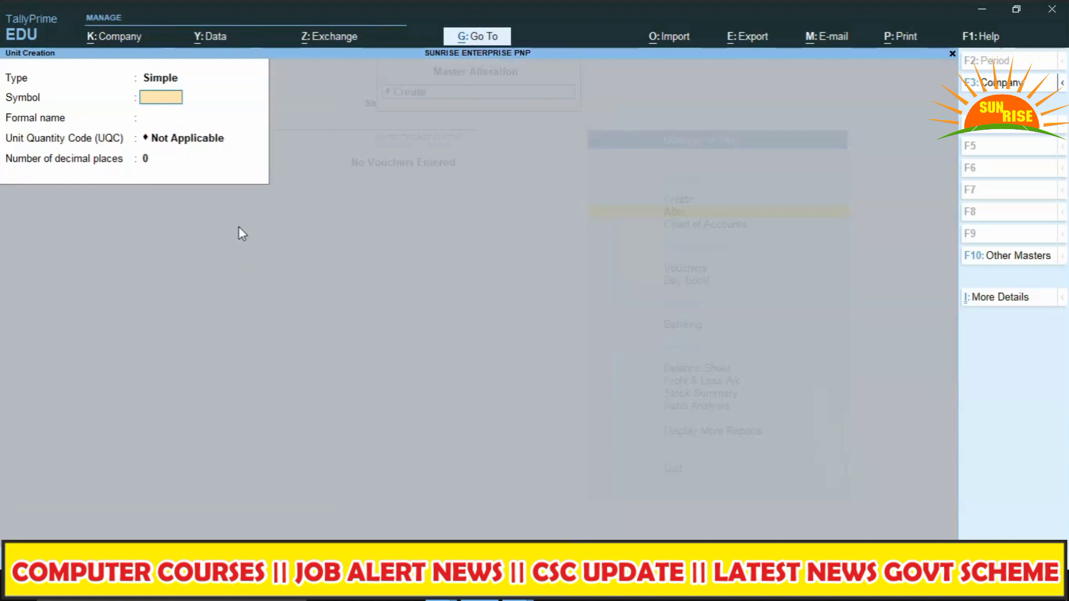
{"action": "type", "text": "PCS"}
{"action": "key", "text": "Return"}
{"action": "key", "text": "Return"}
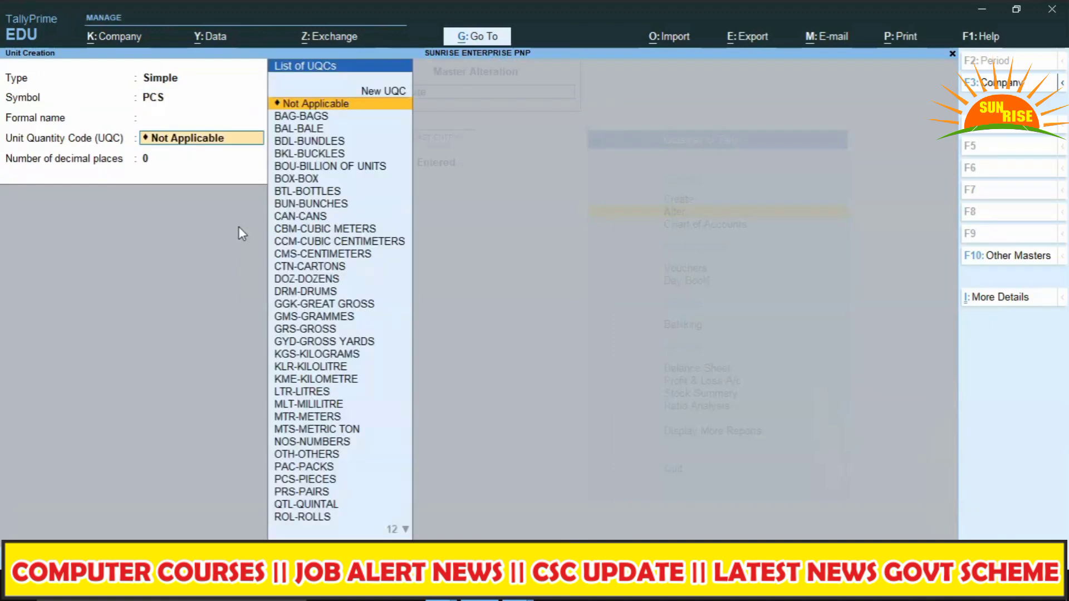
Set the unit's quantity code to PCS-PIECES with 0 decimal places, save it, and return to the Gateway of Tally
{"action": "type", "text": "PCS"}
{"action": "key", "text": "Return"}
{"action": "key", "text": "Return"}
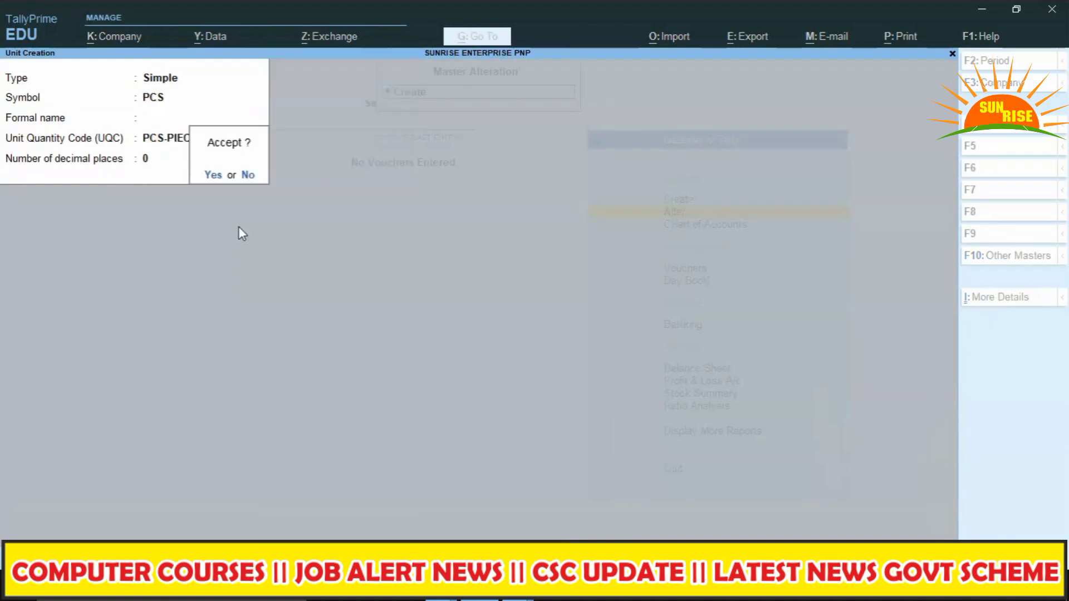
{"action": "key", "text": "Return"}
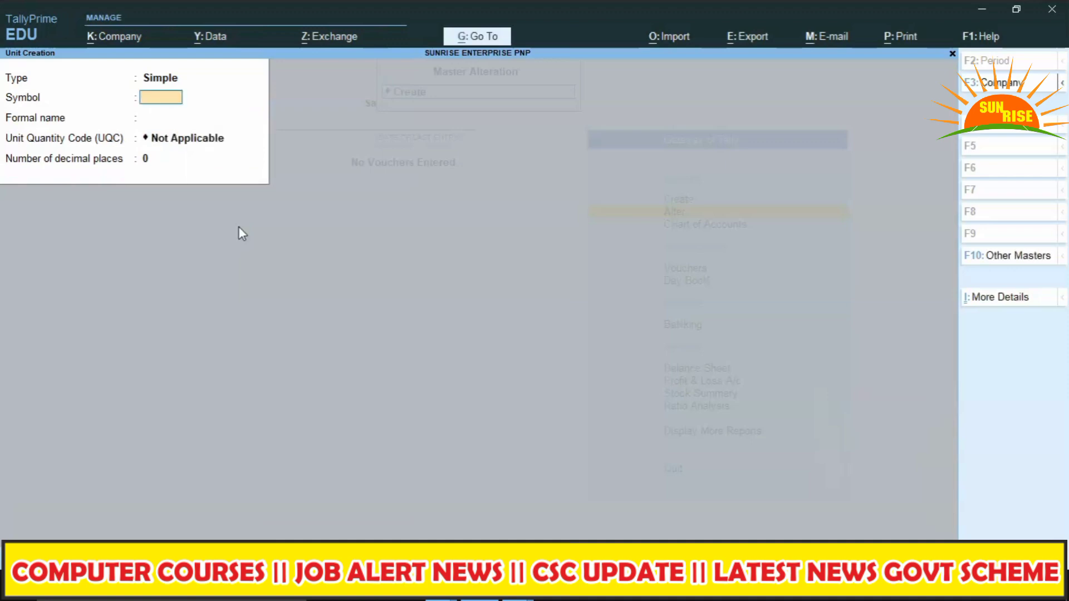
{"action": "key", "text": "Escape"}
{"action": "key", "text": "Escape"}
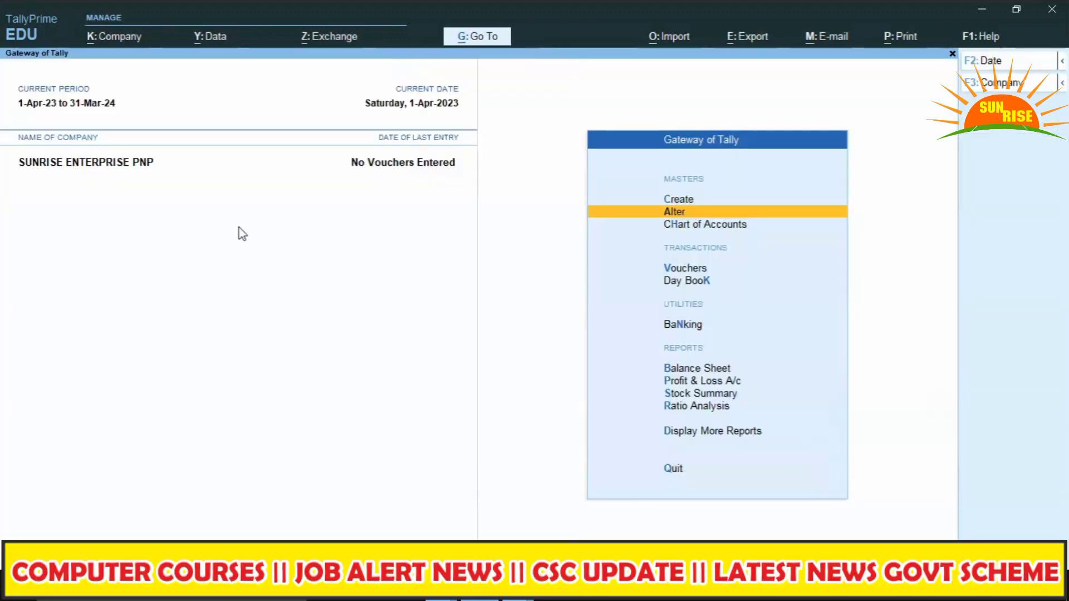
Start a new stock item named STEELPIPE, leaving its alias blank
{"action": "key", "text": "Return"}
{"action": "key", "text": "Down"}
{"action": "key", "text": "Down"}
{"action": "key", "text": "Down"}
{"action": "key", "text": "Down"}
{"action": "key", "text": "Down"}
{"action": "key", "text": "Down"}
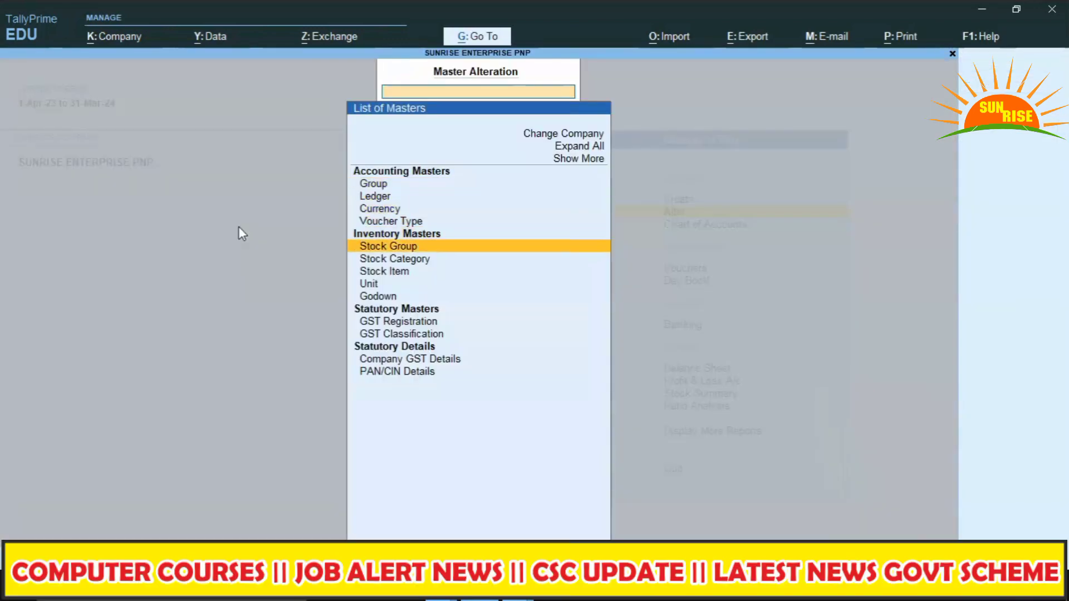
{"action": "key", "text": "Return"}
{"action": "key", "text": "Return"}
{"action": "type", "text": "S"}
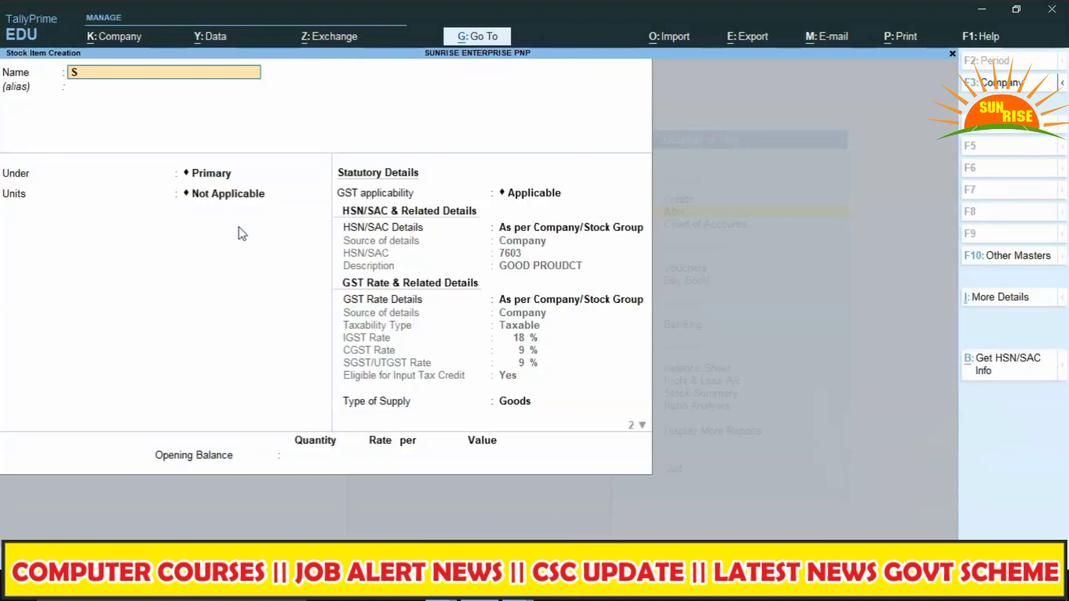
{"action": "type", "text": "TEELPIPE"}
{"action": "key", "text": "Return"}
{"action": "key", "text": "Return"}
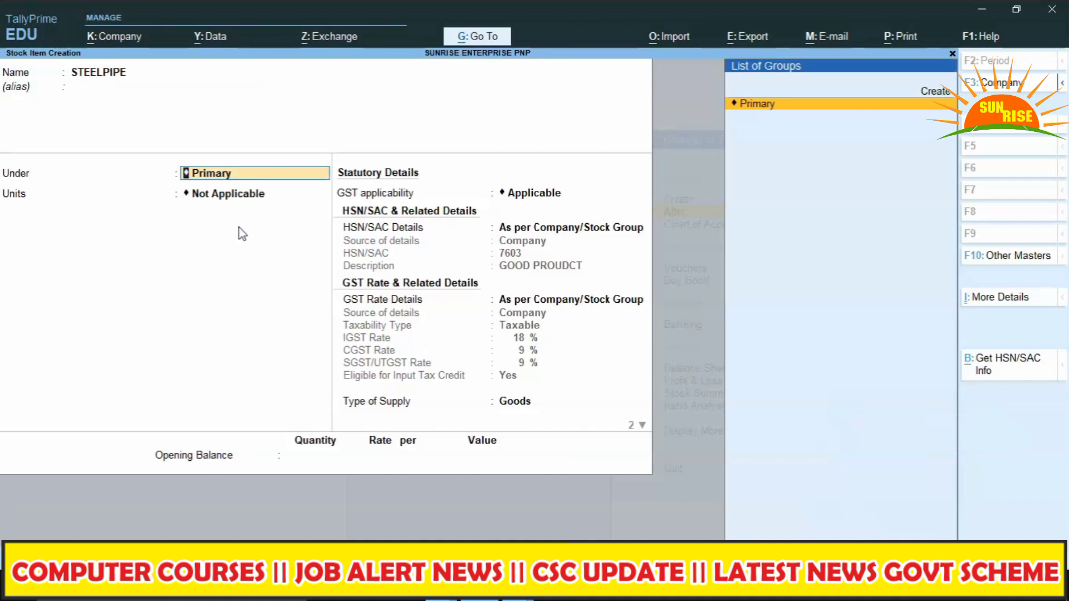
Create the stock group BROOMS HANDLE under Primary with its default settings and assign it to STEELPIPE
{"action": "key", "text": "alt+c"}
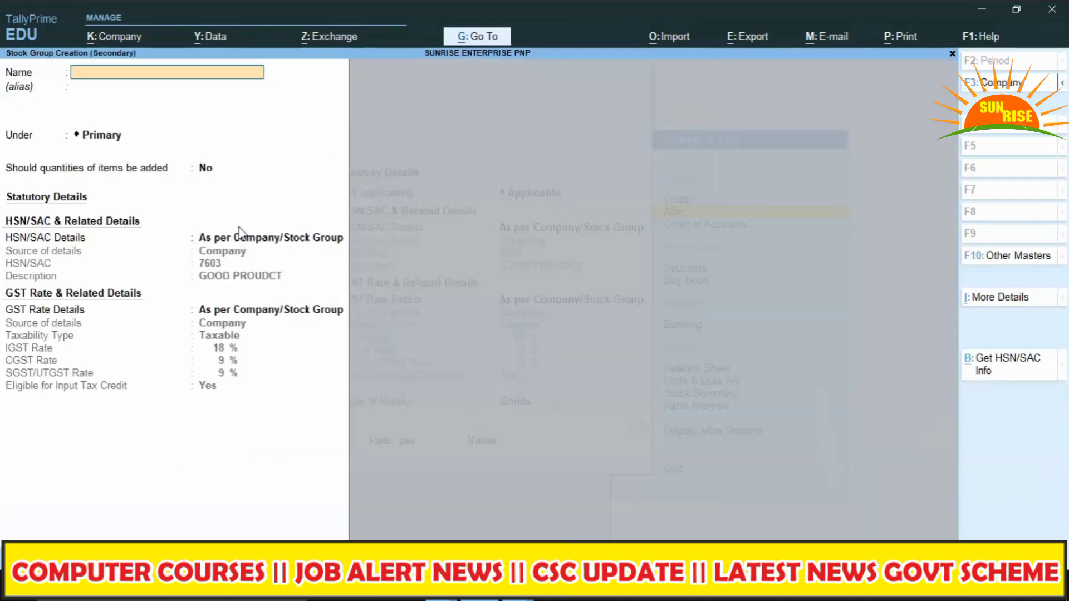
{"action": "type", "text": "BROOMS HANDA"}
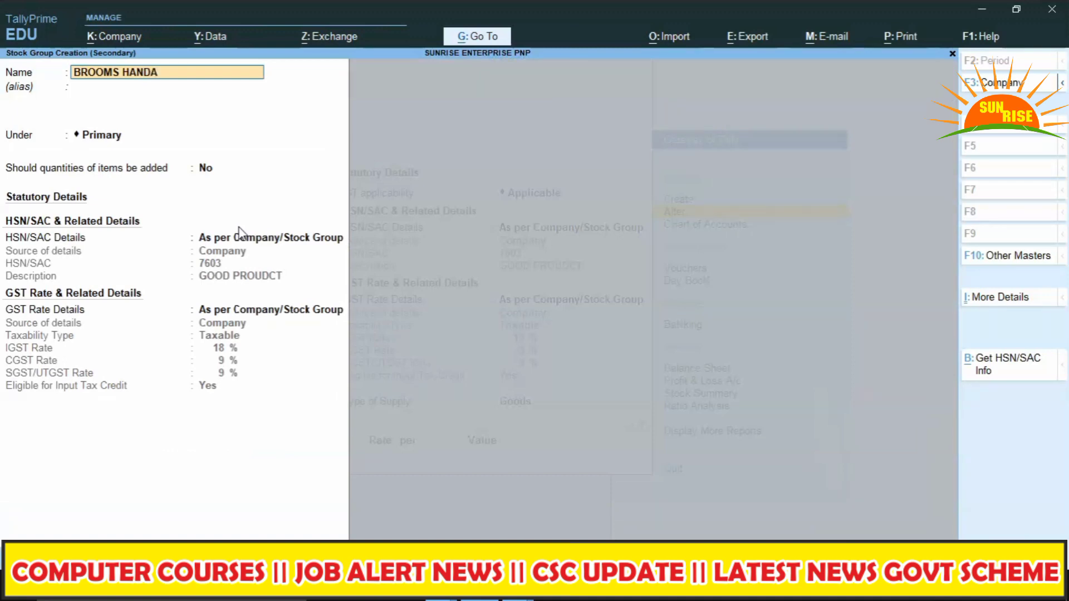
{"action": "key", "text": "BackSpace"}
{"action": "type", "text": "E"}
{"action": "key", "text": "BackSpace"}
{"action": "type", "text": "LE"}
{"action": "key", "text": "Return"}
{"action": "key", "text": "Return"}
{"action": "key", "text": "Return"}
{"action": "key", "text": "Return"}
{"action": "key", "text": "Return"}
{"action": "key", "text": "Return"}
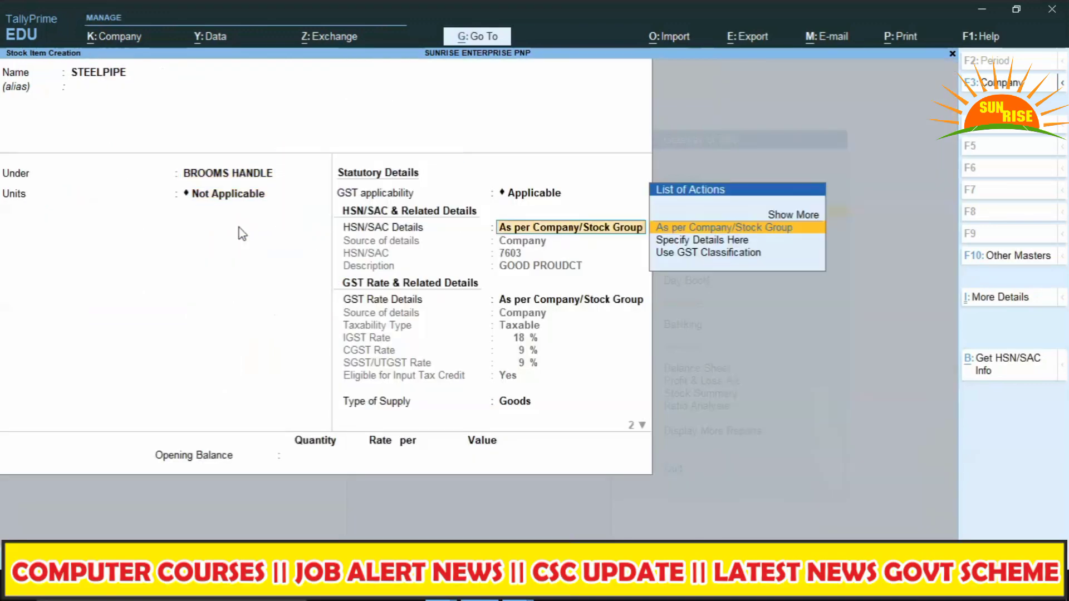
Set the STEELPIPE unit to PCS and keep GST applicability as Applicable
{"action": "key", "text": "BackSpace"}
{"action": "key", "text": "BackSpace"}
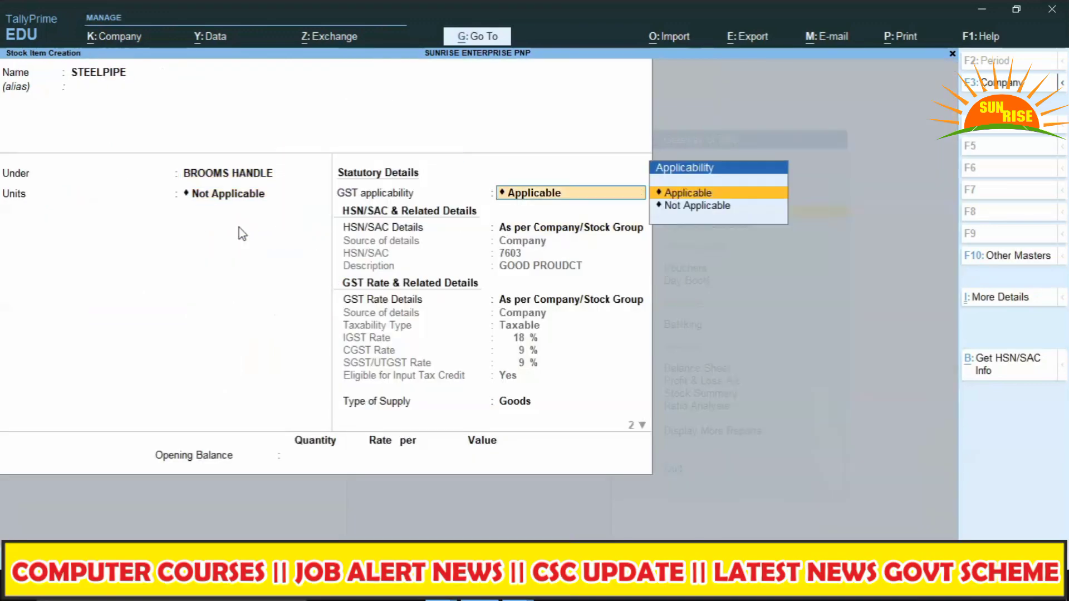
{"action": "key", "text": "Down"}
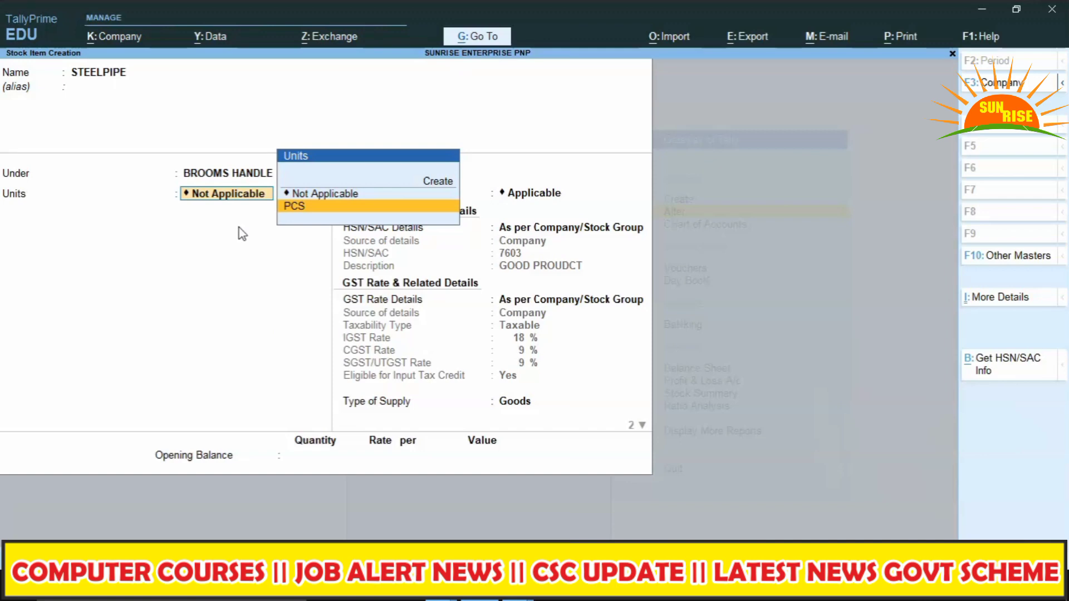
{"action": "key", "text": "Return"}
{"action": "key", "text": "Return"}
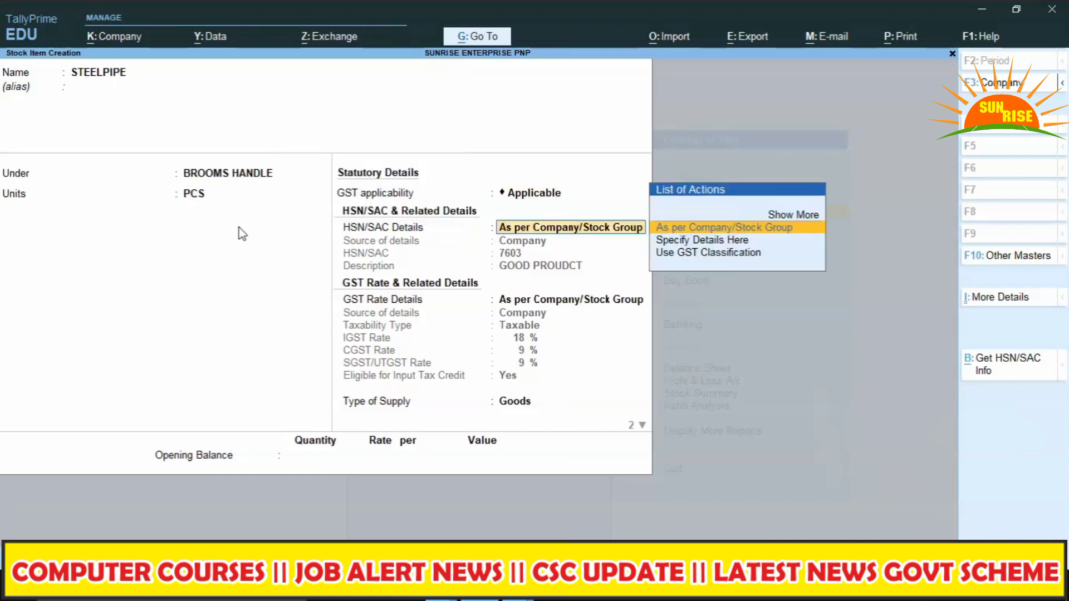
Keep the company HSN and GST rate details, leave the opening balance blank, save the stock item and leave item creation
{"action": "key", "text": "Return"}
{"action": "key", "text": "Return"}
{"action": "key", "text": "Return"}
{"action": "key", "text": "Return"}
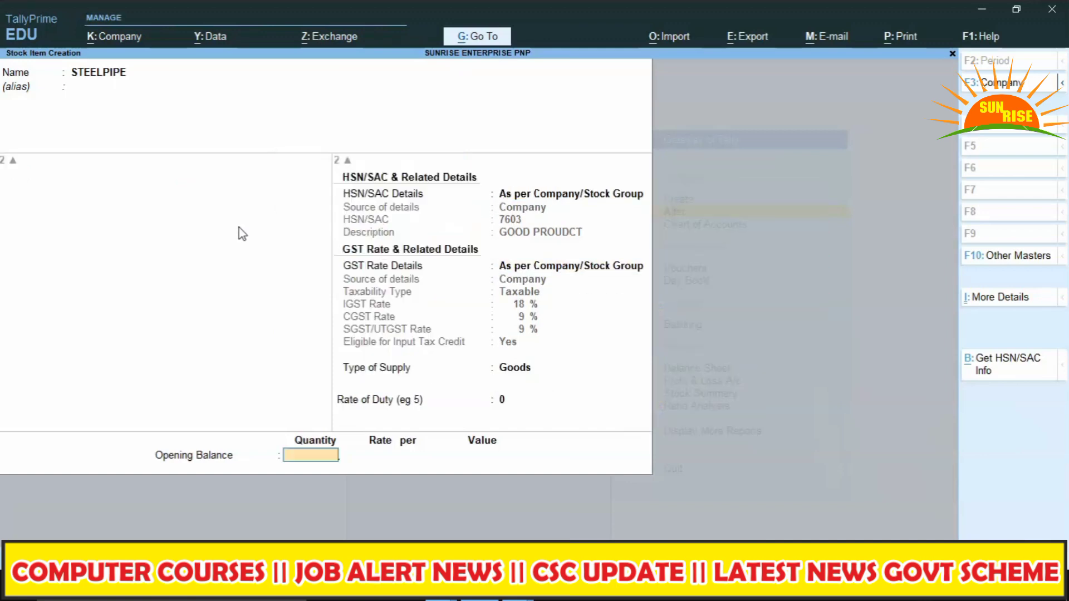
{"action": "key", "text": "Return"}
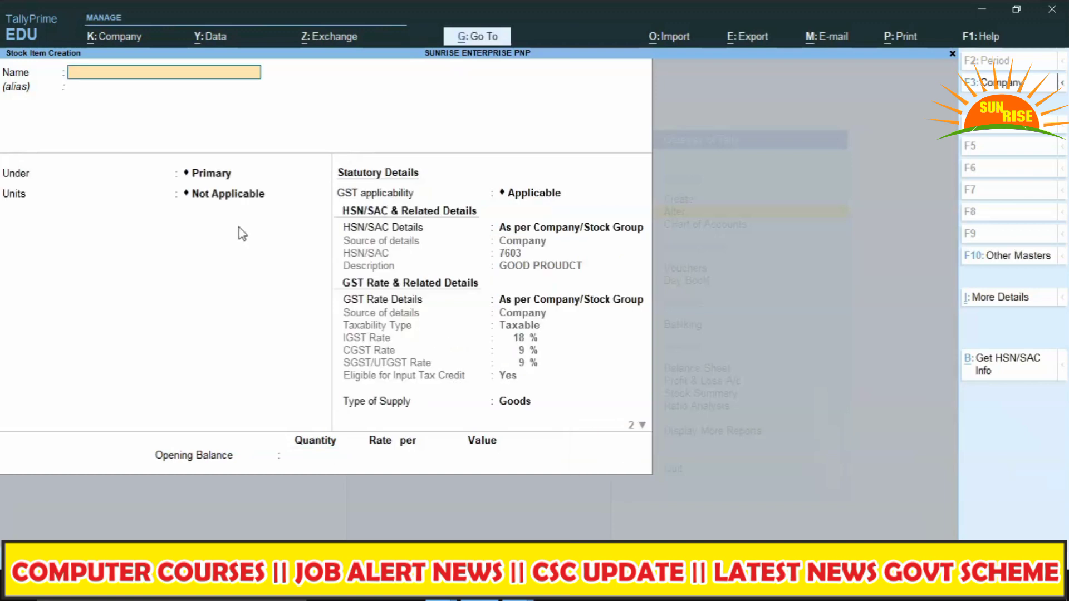
{"action": "key", "text": "Escape"}
Open the PURCHASE 18% ledger for alteration from the ledger masters
{"action": "key", "text": "Return"}
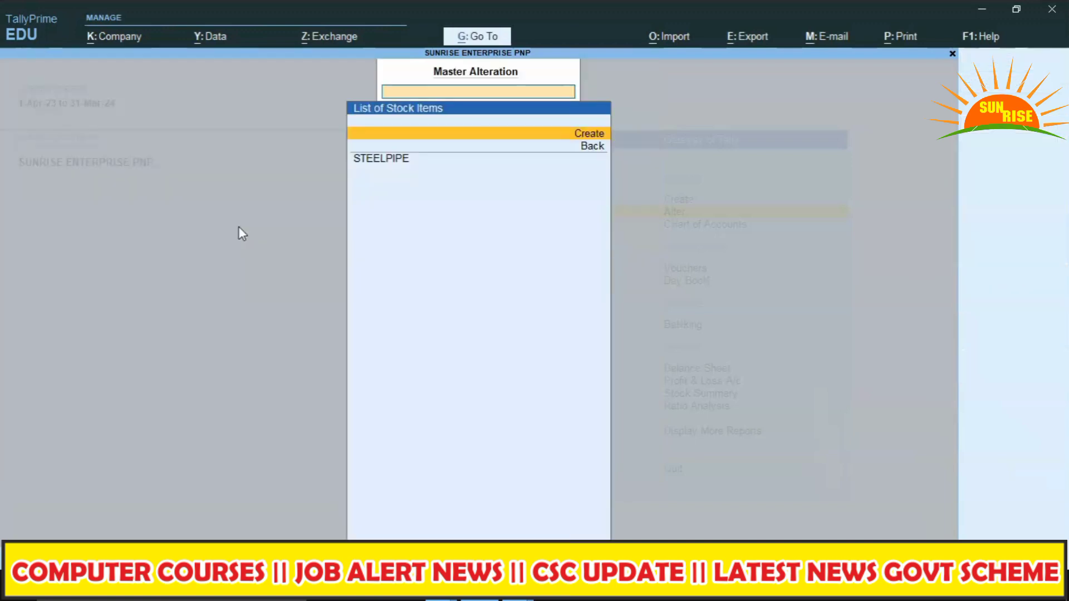
{"action": "key", "text": "BackSpace"}
{"action": "key", "text": "Up"}
{"action": "key", "text": "Up"}
{"action": "key", "text": "Up"}
{"action": "key", "text": "Up"}
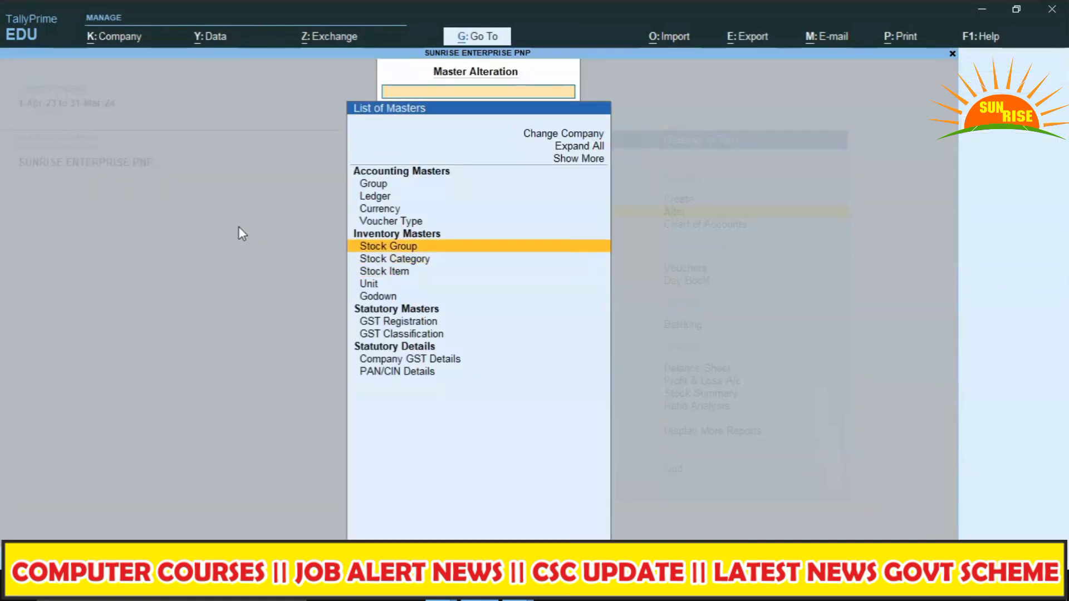
{"action": "key", "text": "Up"}
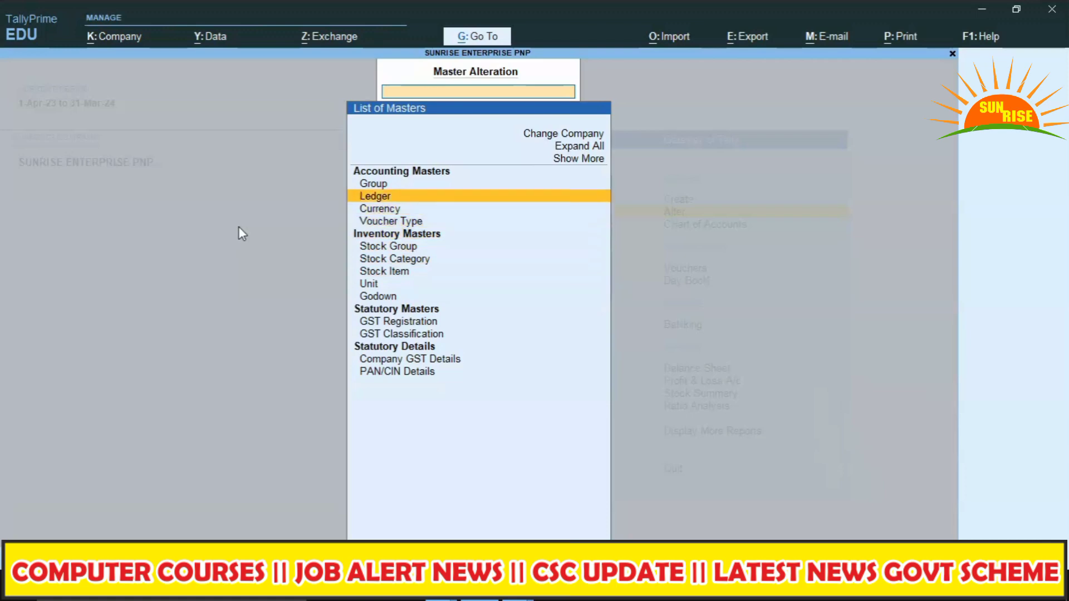
{"action": "key", "text": "Return"}
{"action": "key", "text": "Down"}
{"action": "key", "text": "Down"}
{"action": "key", "text": "Down"}
{"action": "key", "text": "Down"}
{"action": "key", "text": "Down"}
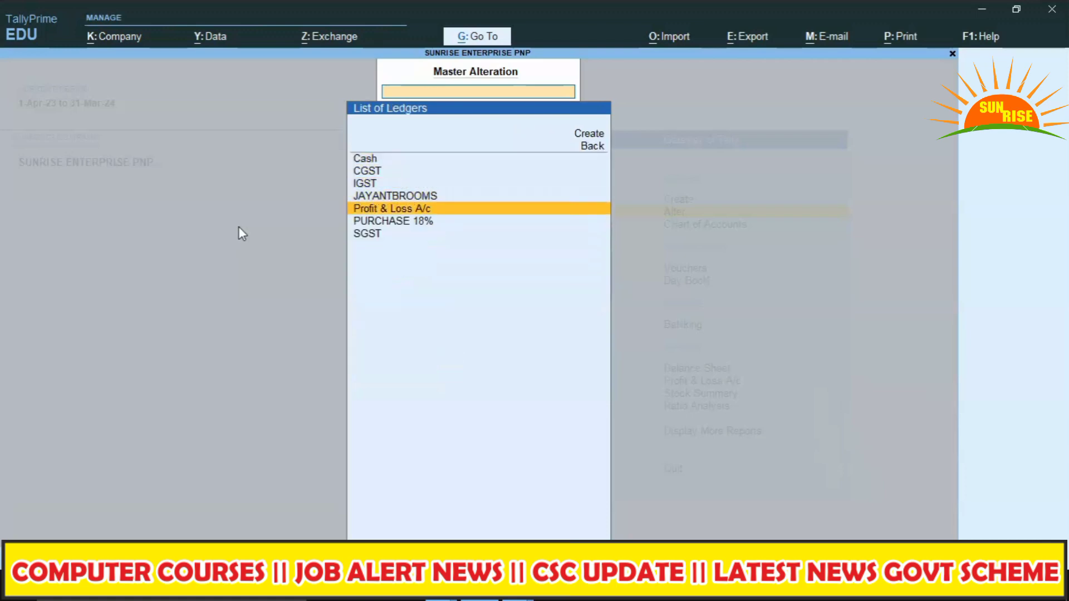
{"action": "key", "text": "Return"}
Review the purchase ledger's type, GST applicability, HSN and rate details, accept them as they are, and return to the Gateway of Tally
{"action": "key", "text": "Return"}
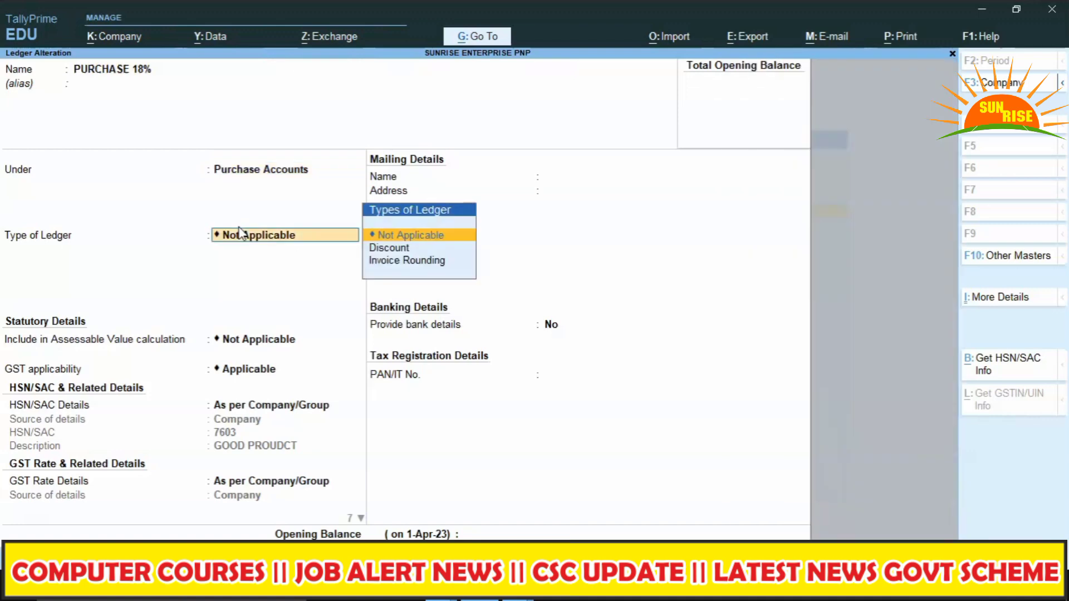
{"action": "key", "text": "Return"}
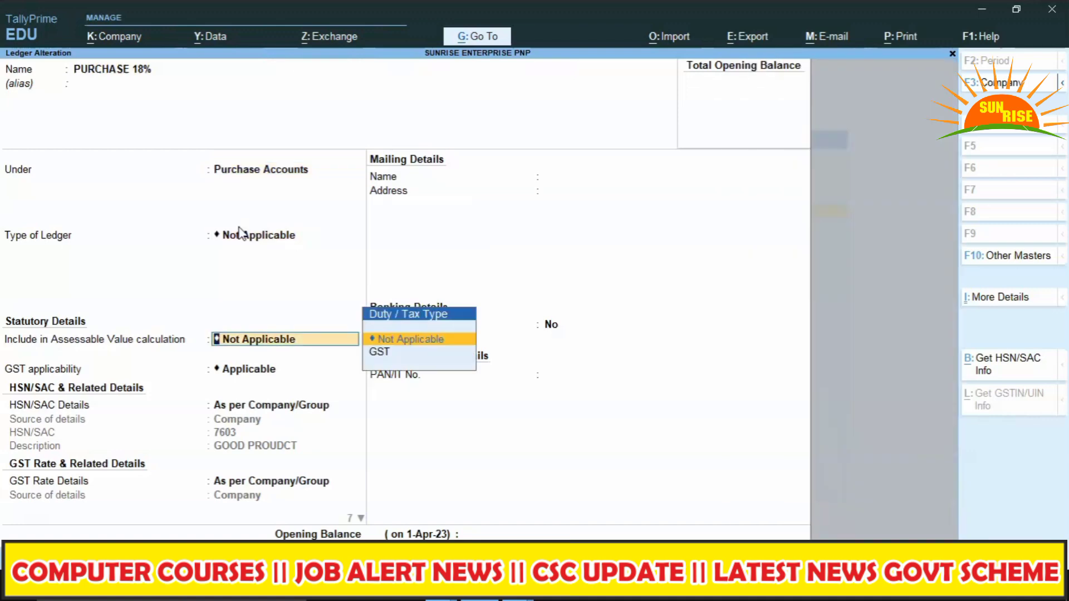
{"action": "key", "text": "Return"}
{"action": "key", "text": "Return"}
{"action": "key", "text": "Return"}
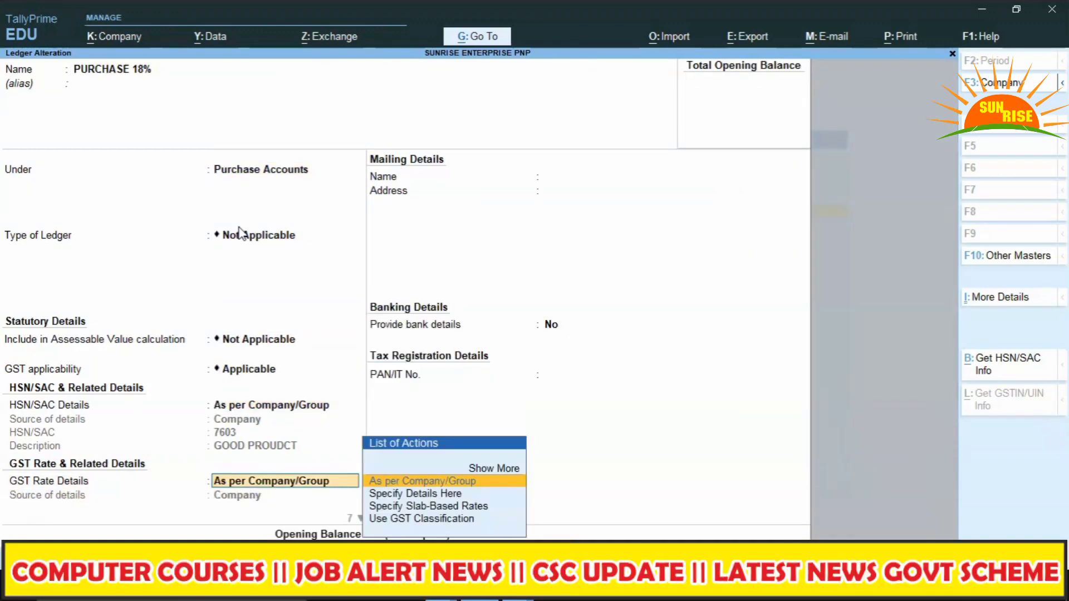
{"action": "key", "text": "Return"}
{"action": "key", "text": "Return"}
{"action": "key", "text": "Return"}
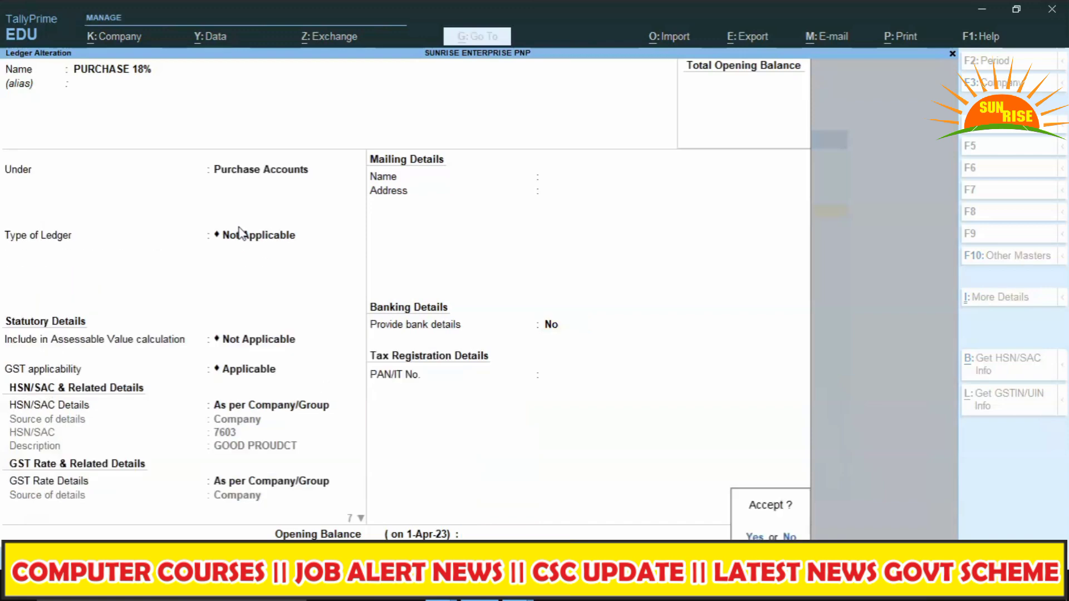
{"action": "key", "text": "Return"}
{"action": "key", "text": "Escape"}
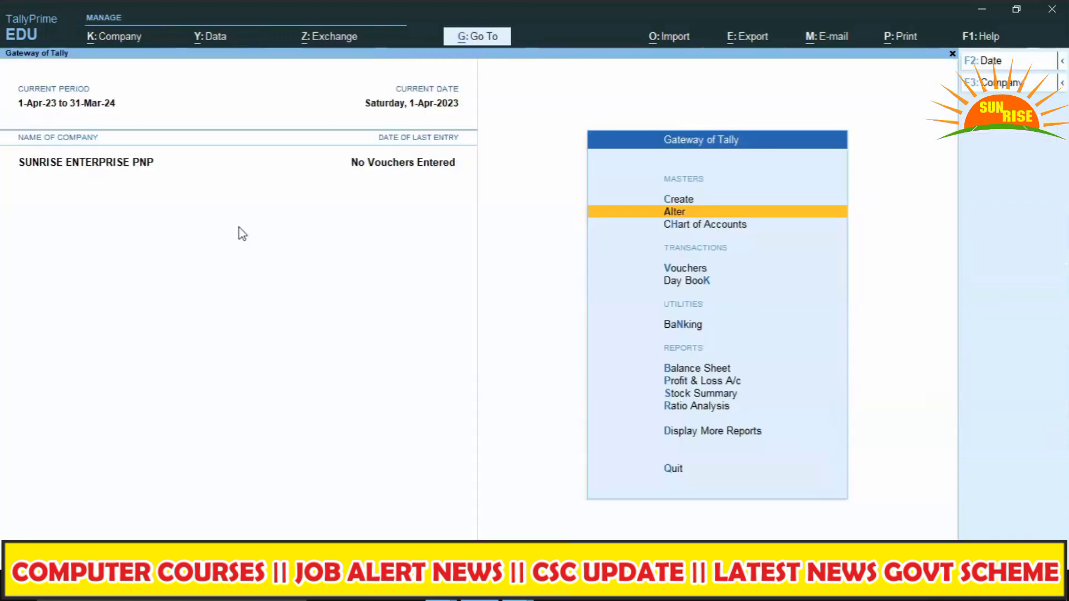
Start a purchase voucher with supplier invoice number 23 and keep the invoice date 1-Apr-23
{"action": "key", "text": "Down"}
{"action": "key", "text": "Down"}
{"action": "key", "text": "Down"}
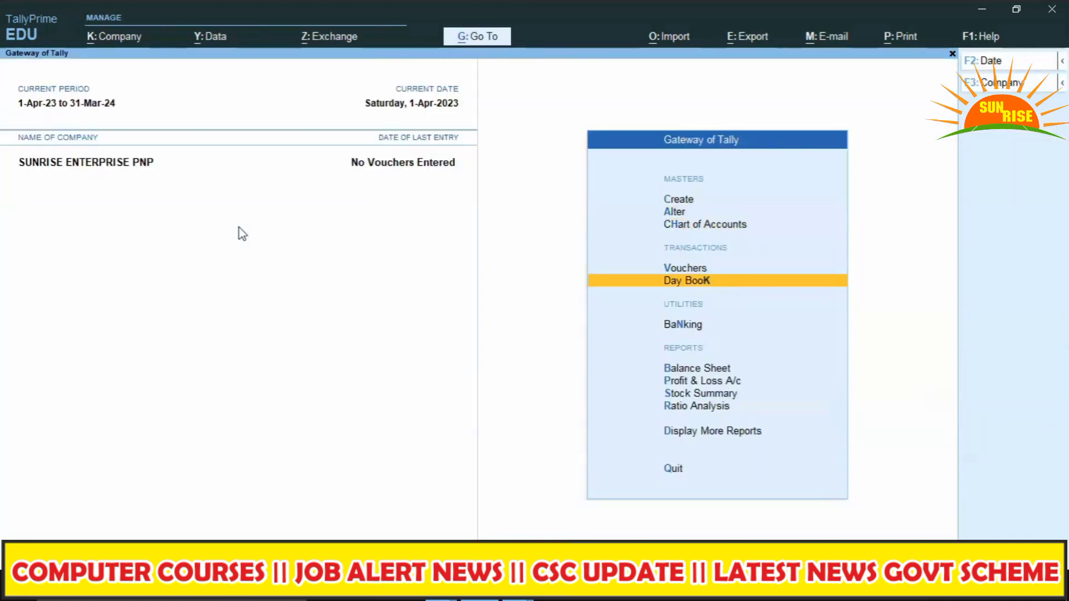
{"action": "key", "text": "Up"}
{"action": "key", "text": "Return"}
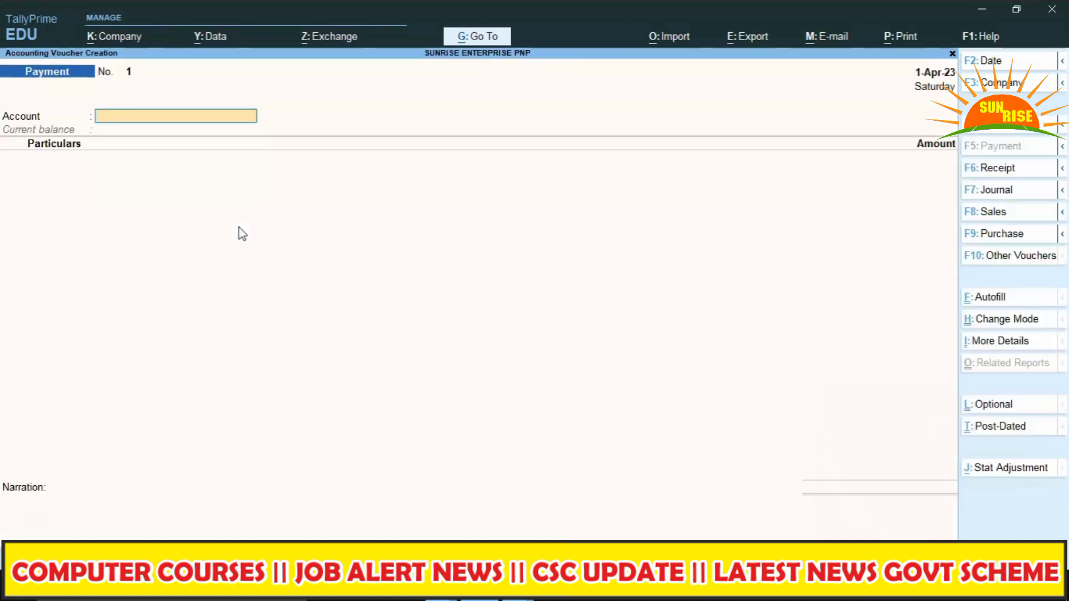
{"action": "key", "text": "F9"}
{"action": "type", "text": "23"}
{"action": "key", "text": "Return"}
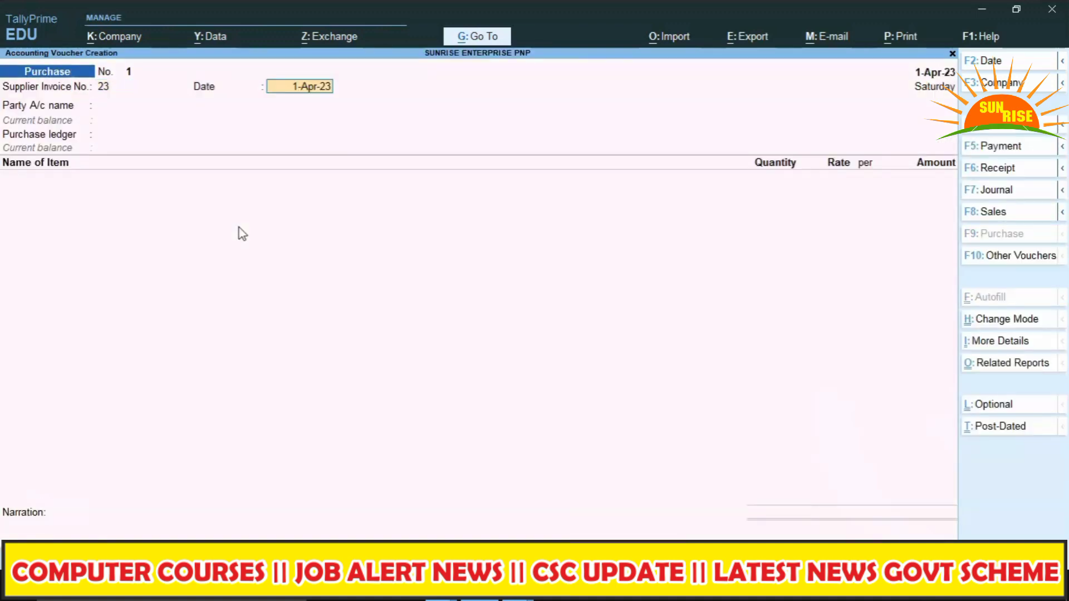
{"action": "key", "text": "Return"}
Choose JAYANTBROOMS as the party, accept its party details, and use PURCHASE 18% as the purchase ledger
{"action": "key", "text": "Down"}
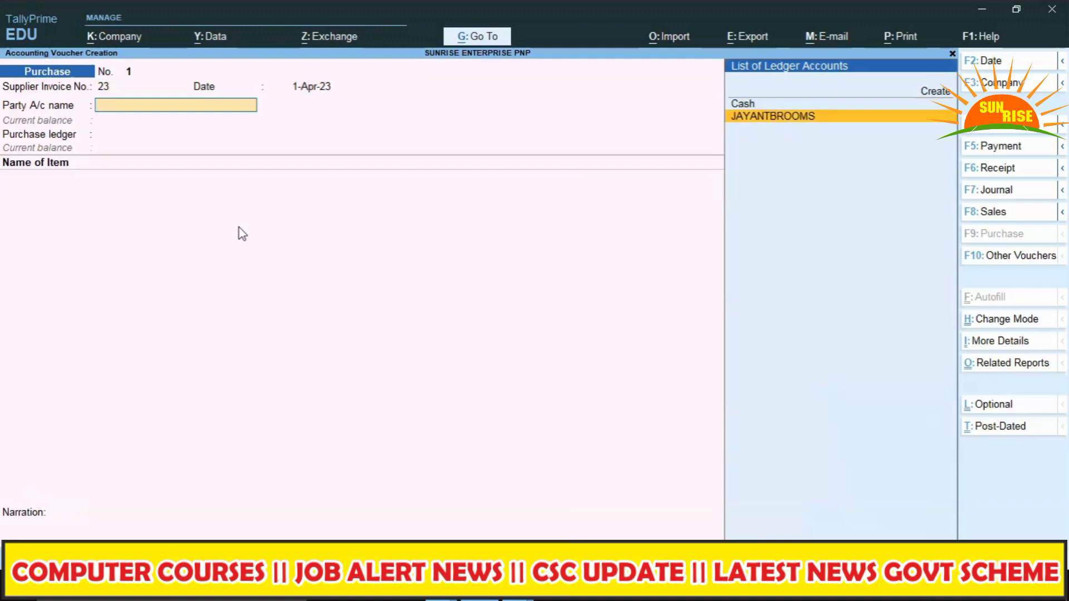
{"action": "key", "text": "Return"}
{"action": "key", "text": "Return"}
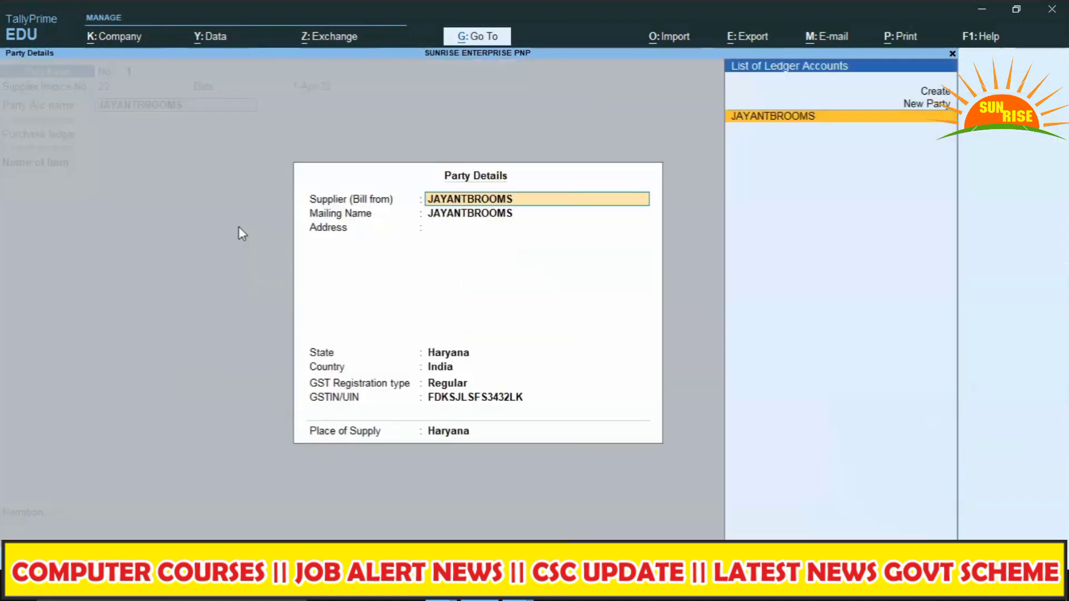
{"action": "key", "text": "Return"}
{"action": "key", "text": "Return"}
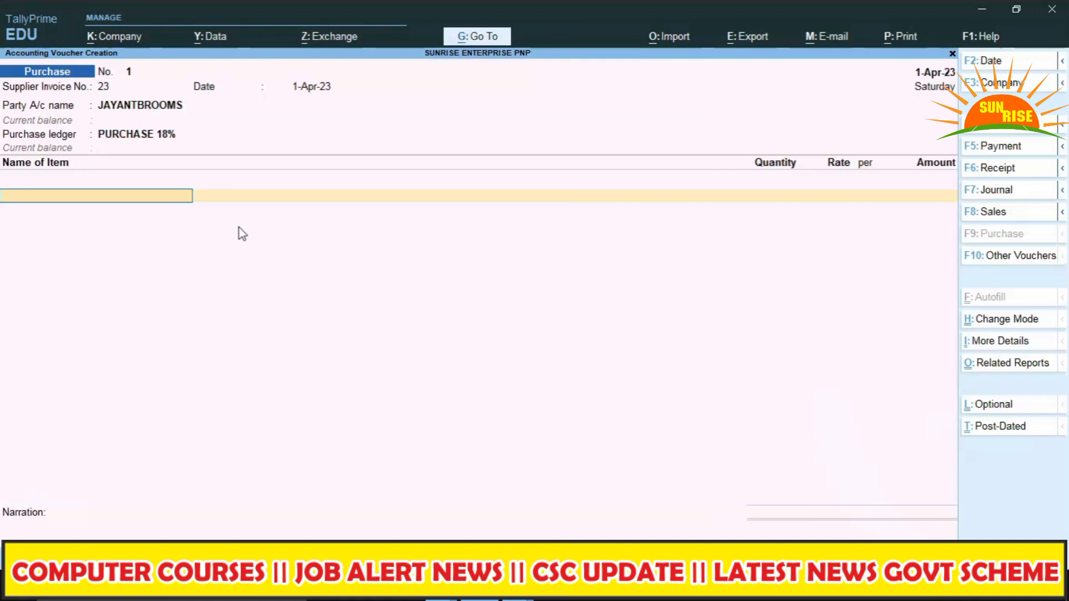
Add 1000 PCS of STEELPIPE at a rate of 2, keeping GST and HSN details as per Masters/Company
{"action": "type", "text": "S"}
{"action": "key", "text": "Return"}
{"action": "type", "text": "1000"}
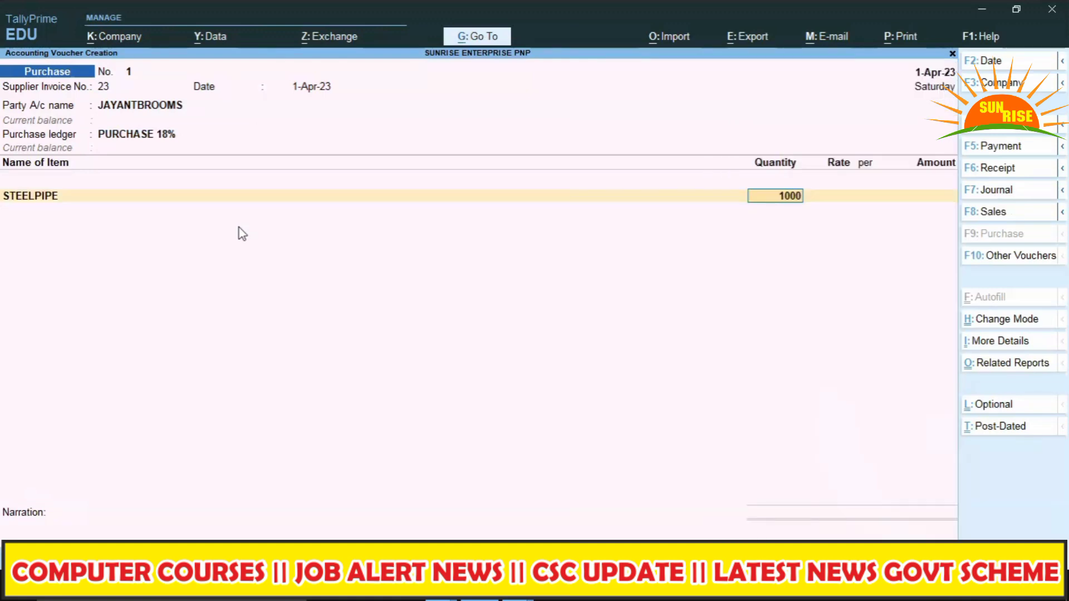
{"action": "key", "text": "Return"}
{"action": "type", "text": "2"}
{"action": "key", "text": "Return"}
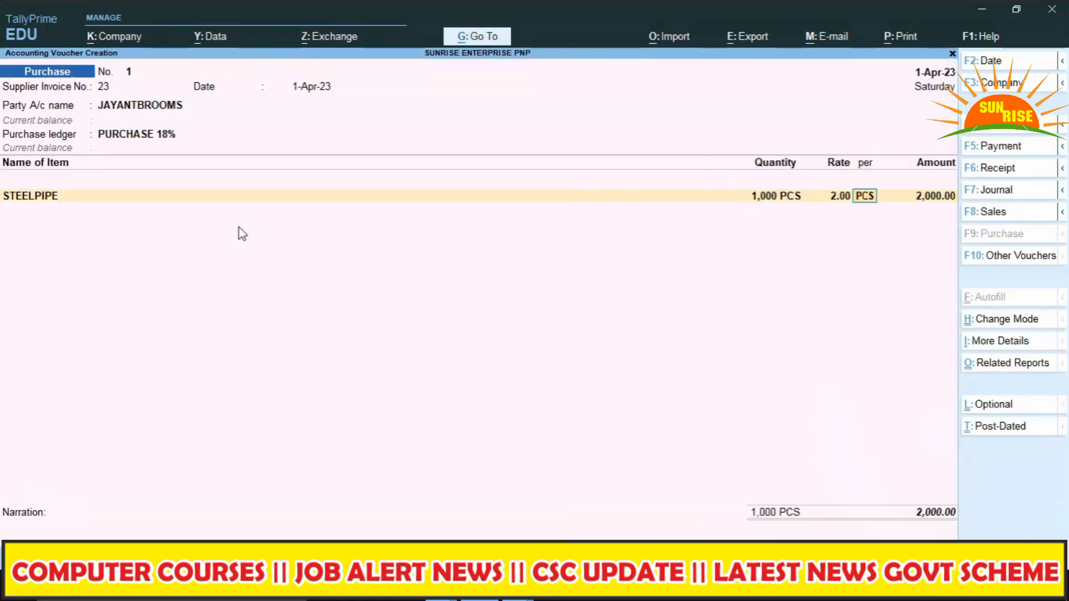
{"action": "key", "text": "Return"}
{"action": "key", "text": "Return"}
{"action": "key", "text": "Return"}
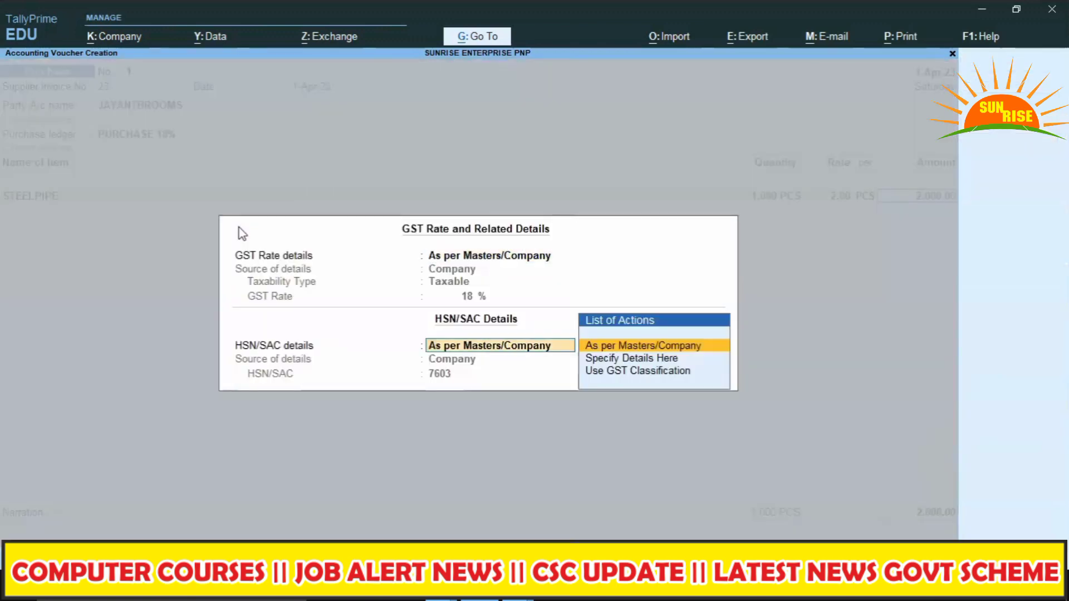
{"action": "key", "text": "Return"}
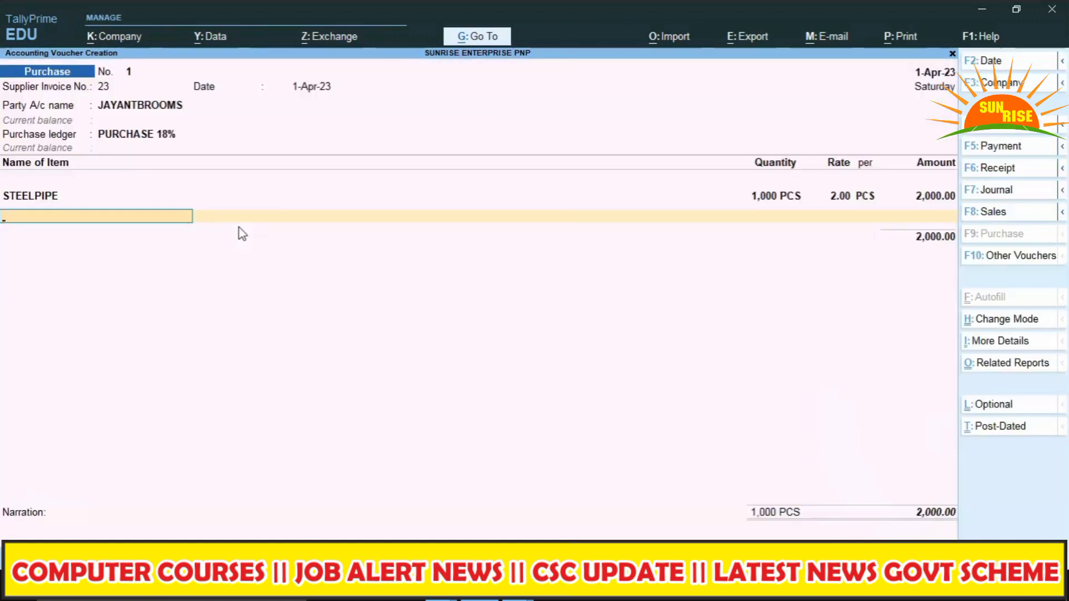
End the item list and add the SGST and CGST tax ledgers to the purchase voucher, accepting their calculated amounts
{"action": "key", "text": "Return"}
{"action": "type", "text": "C"}
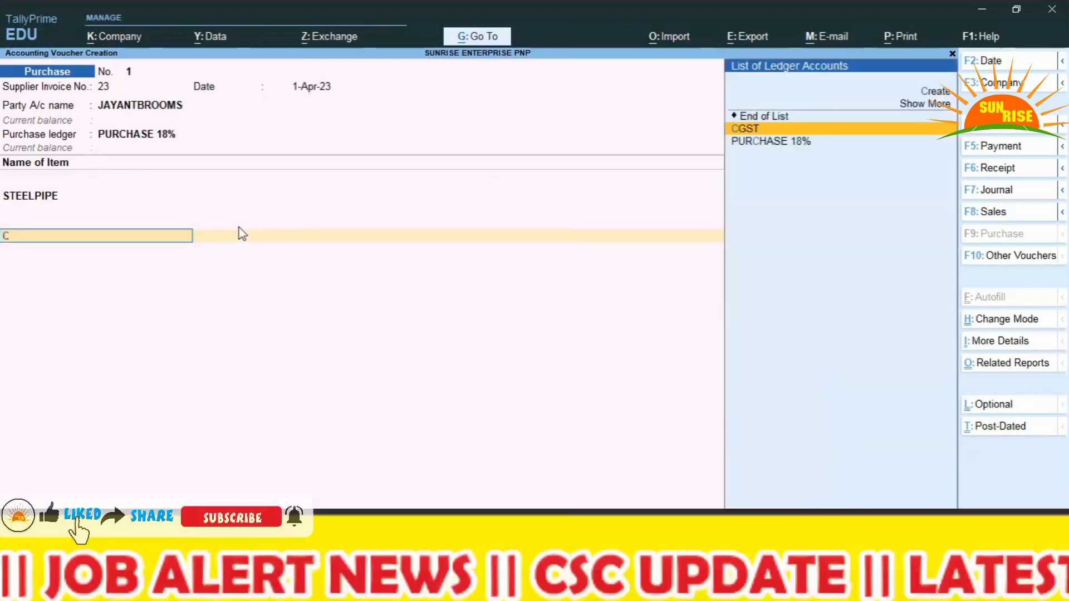
{"action": "key", "text": "BackSpace"}
{"action": "type", "text": "S"}
{"action": "key", "text": "Return"}
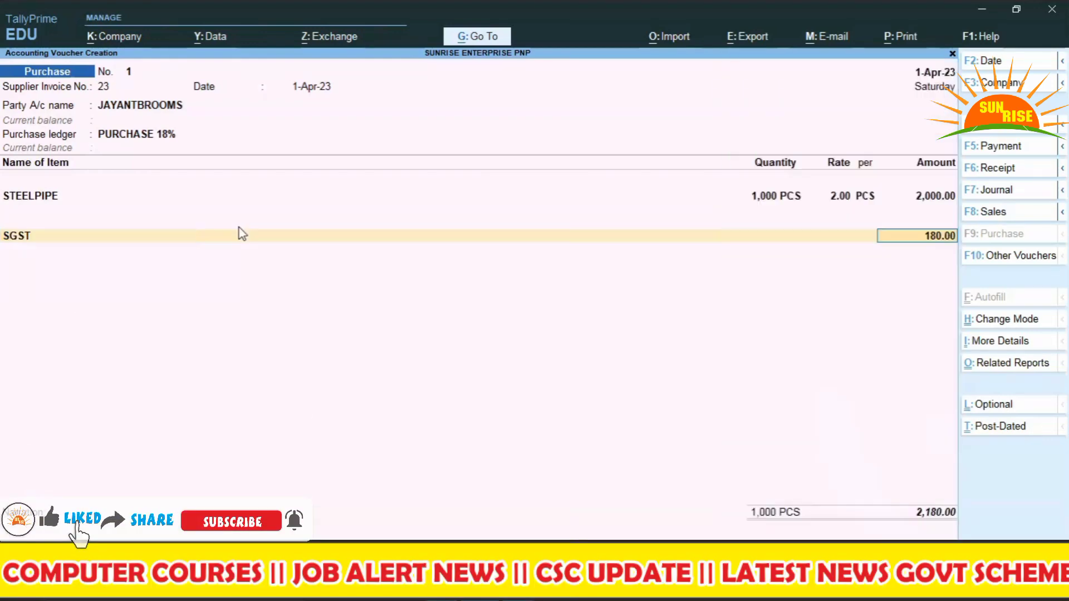
{"action": "key", "text": "Return"}
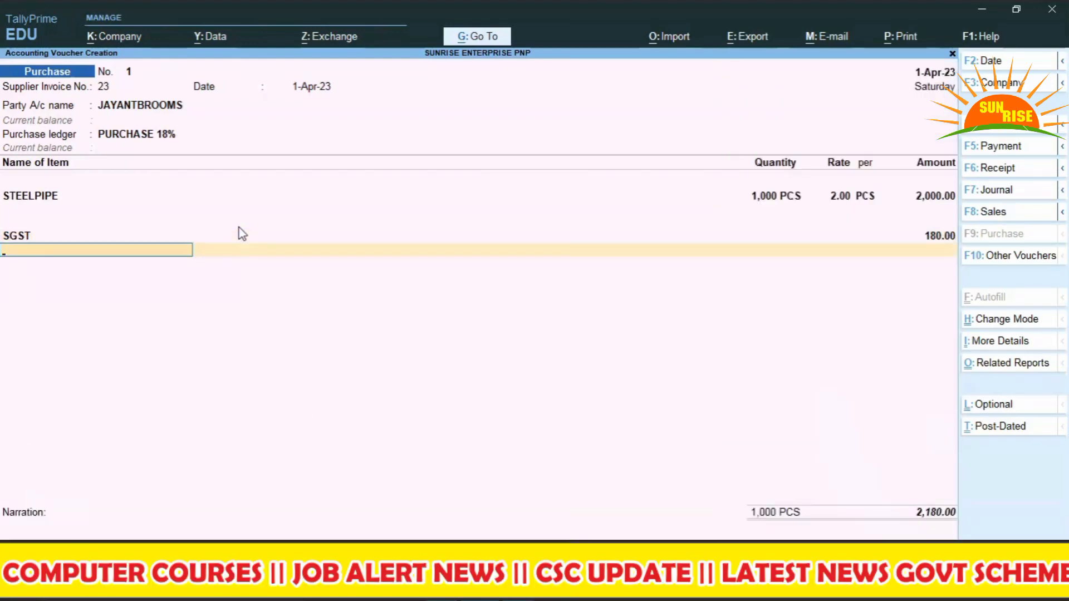
{"action": "type", "text": "I"}
{"action": "key", "text": "BackSpace"}
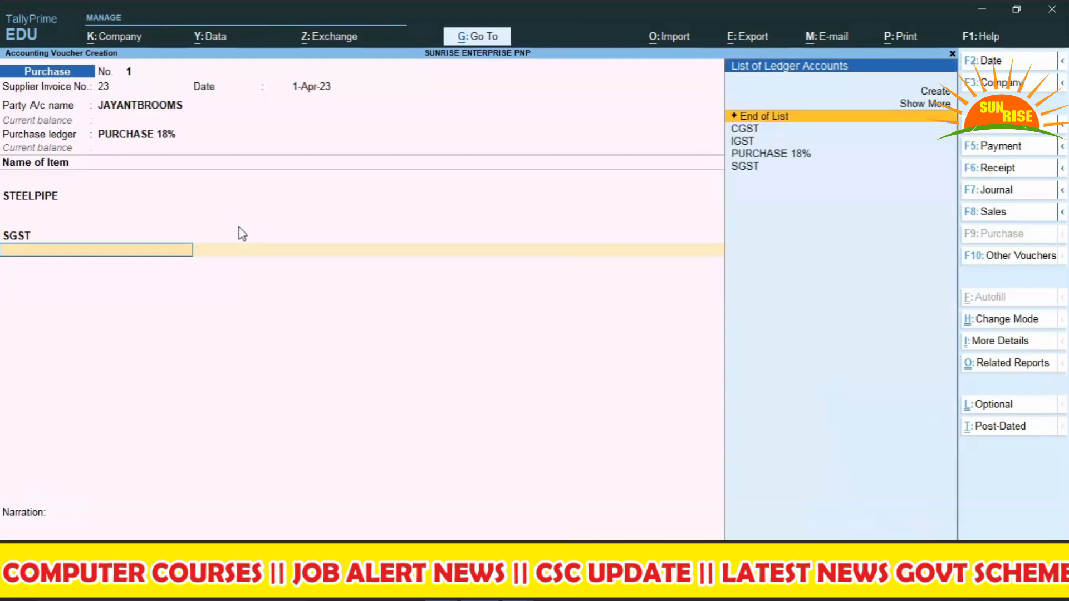
{"action": "key", "text": "Down"}
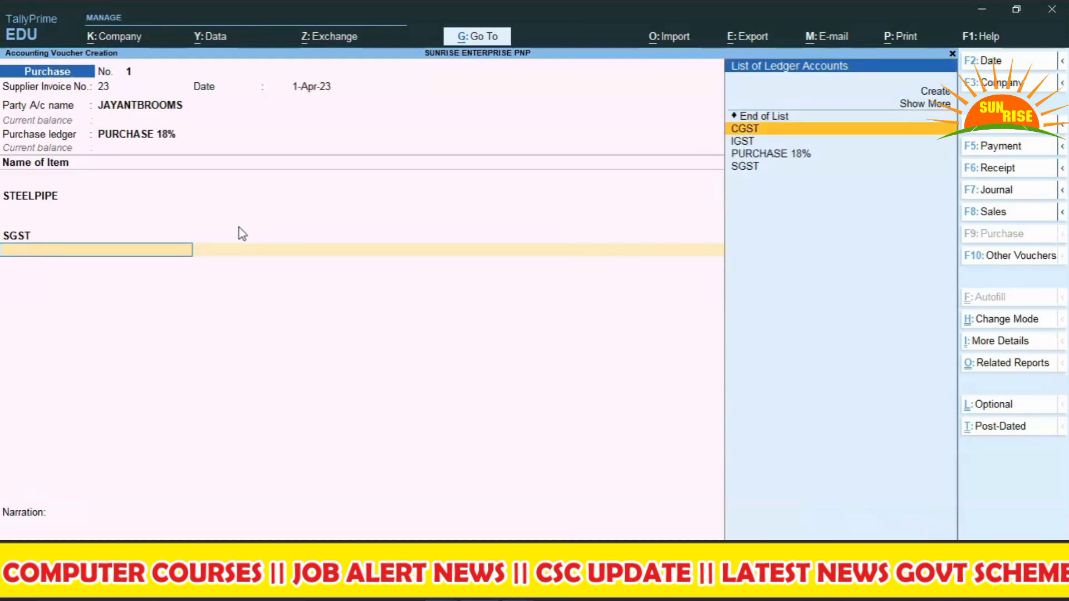
{"action": "key", "text": "Return"}
{"action": "key", "text": "Return"}
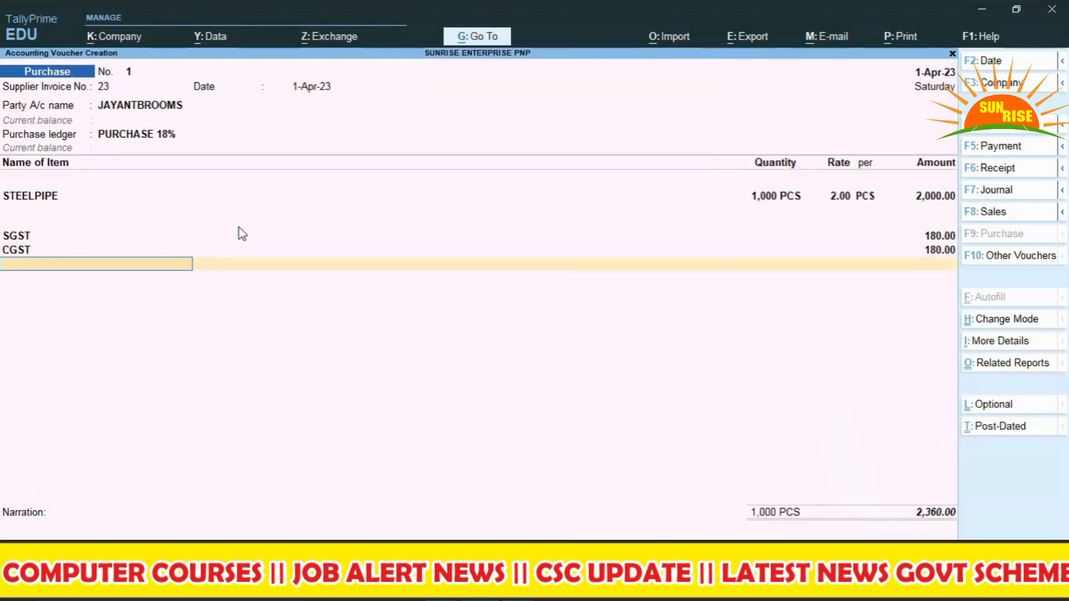
Finish the ledger list, leave the narration blank, and save the purchase voucher
{"action": "key", "text": "Return"}
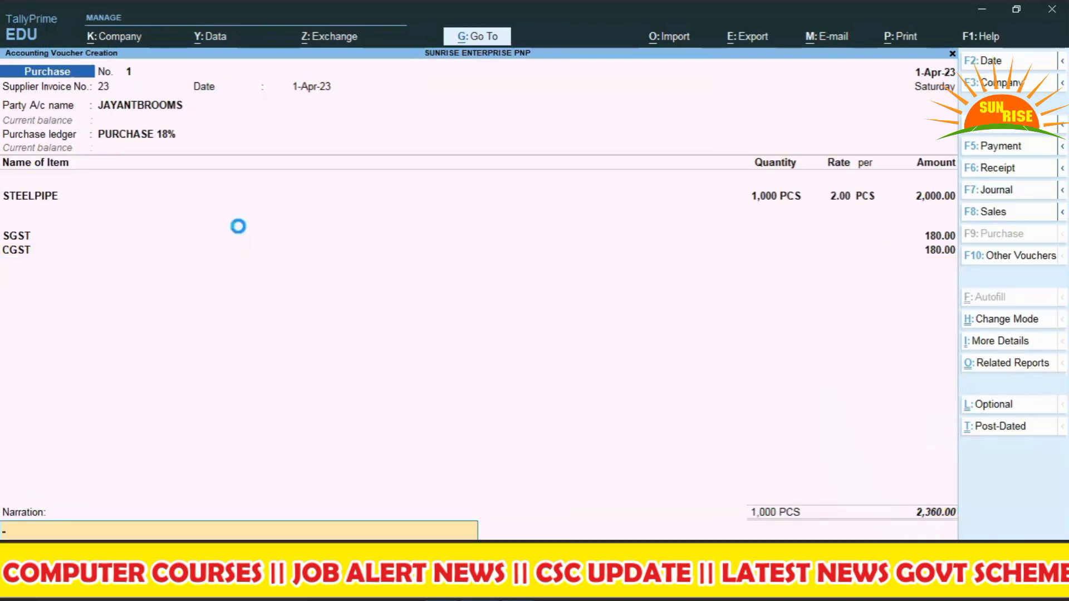
{"action": "key", "text": "Return"}
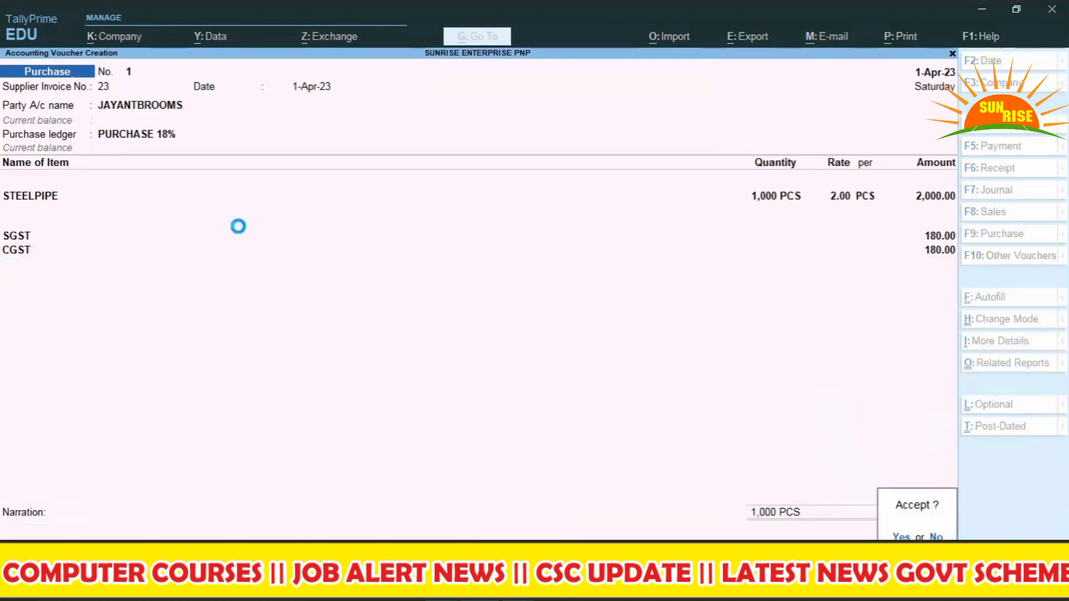
{"action": "key", "text": "Return"}
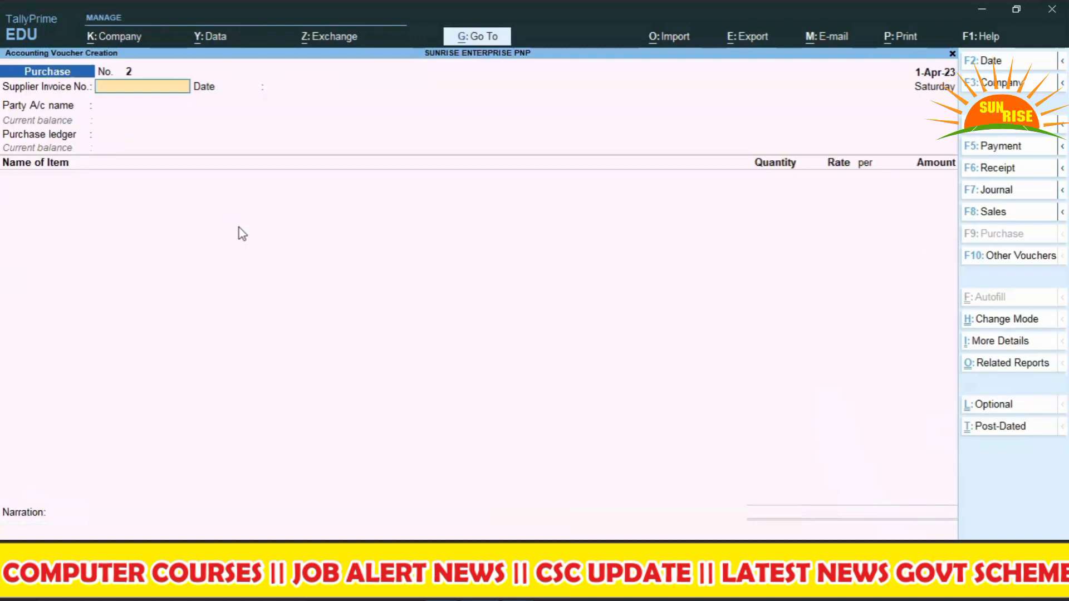